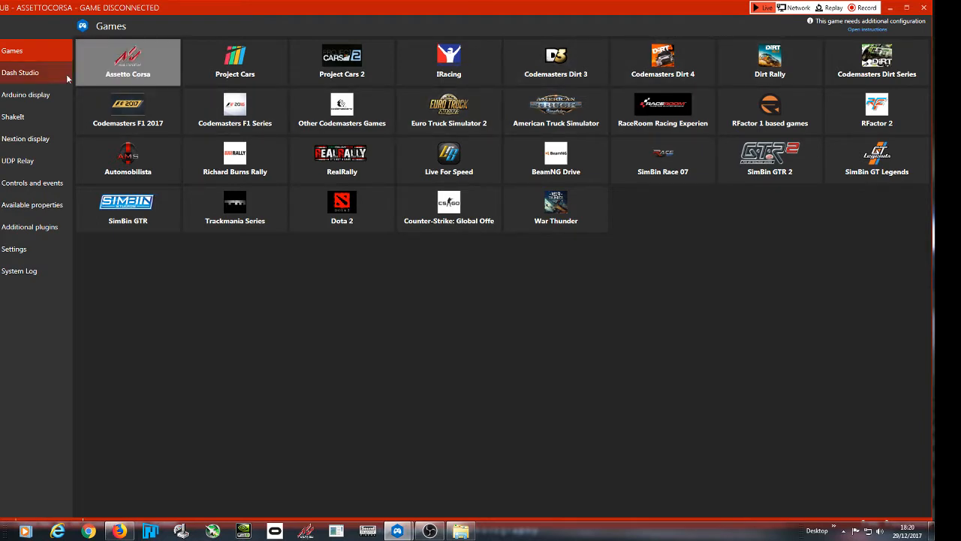
- Open the TimeScreen entry from the Arduino text display screens for editing
left_click(33, 72)
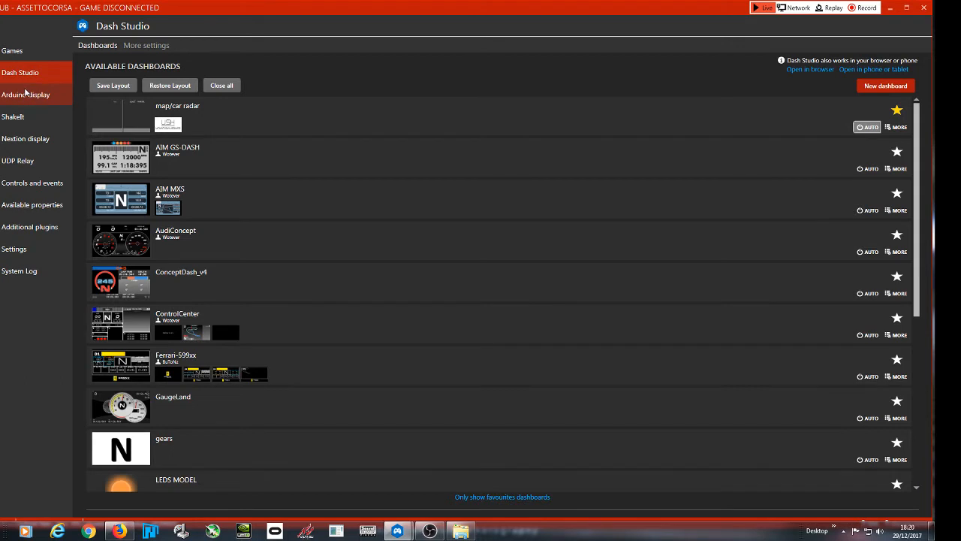
left_click(26, 92)
left_click(210, 130)
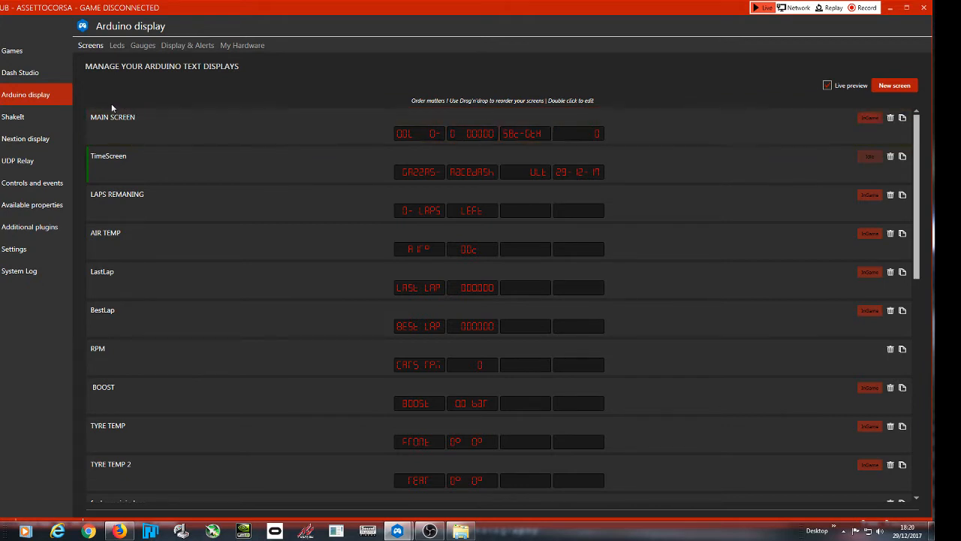
left_click(18, 56)
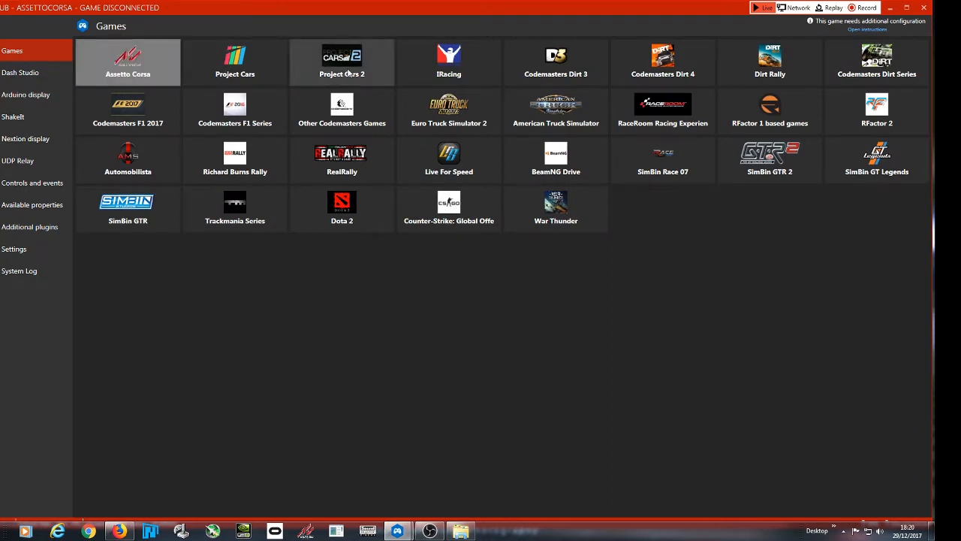
left_click(36, 75)
left_click(31, 95)
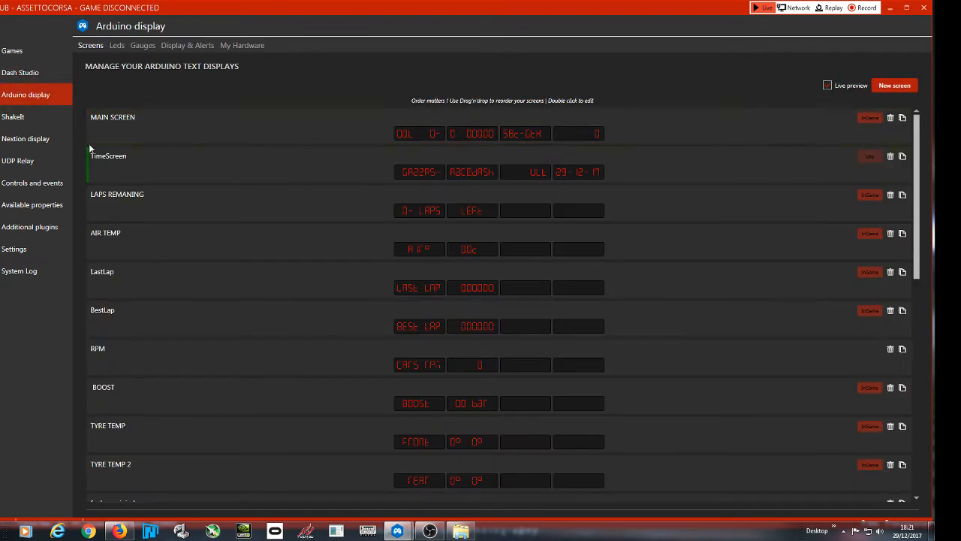
left_click(94, 174)
left_click(200, 178)
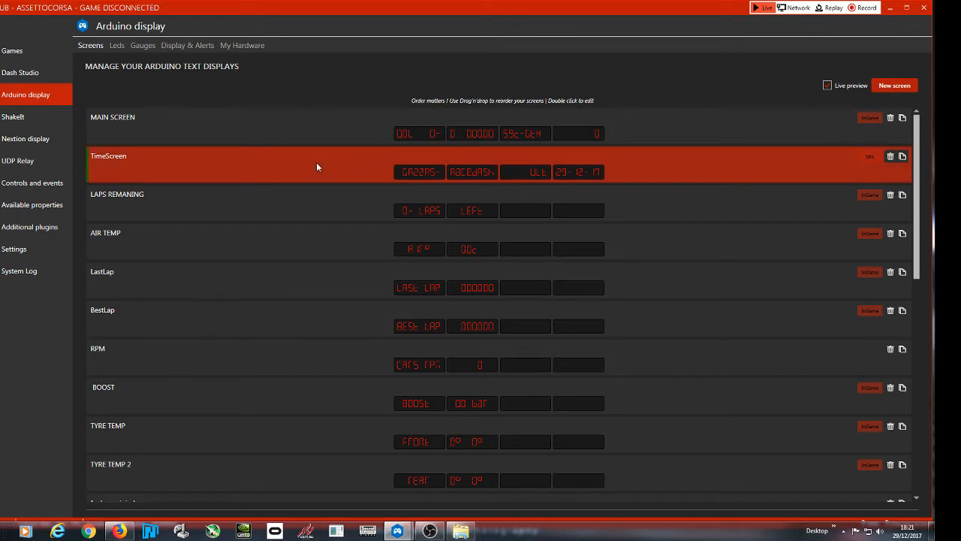
double_click(317, 162)
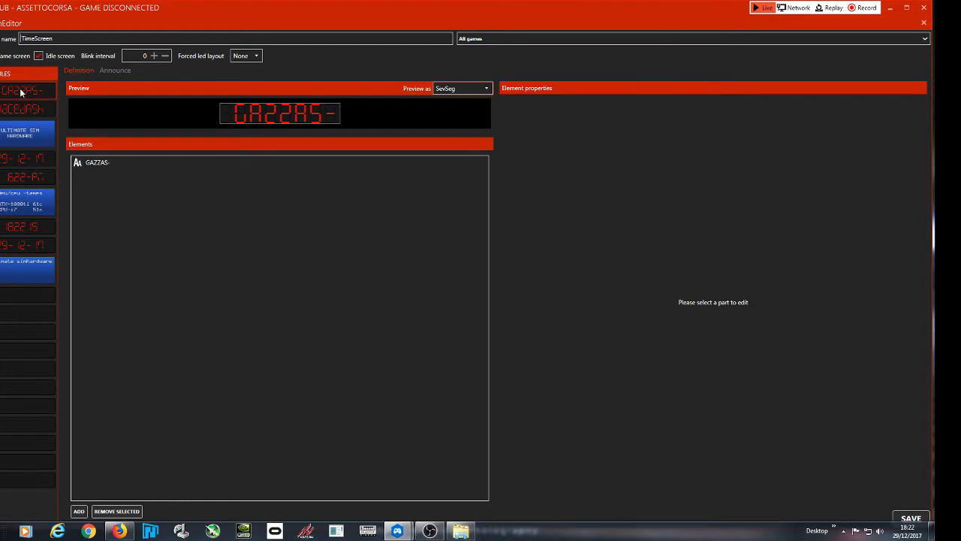
- Remove the "ultimate simhardware" text element from the ninth module and set that module's preview to SevSeg
left_click(23, 271)
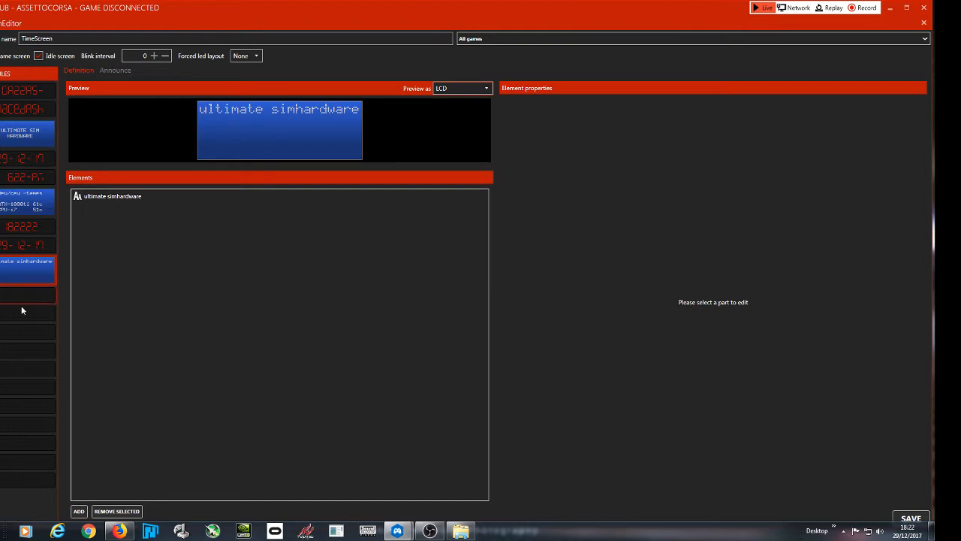
left_click(113, 196)
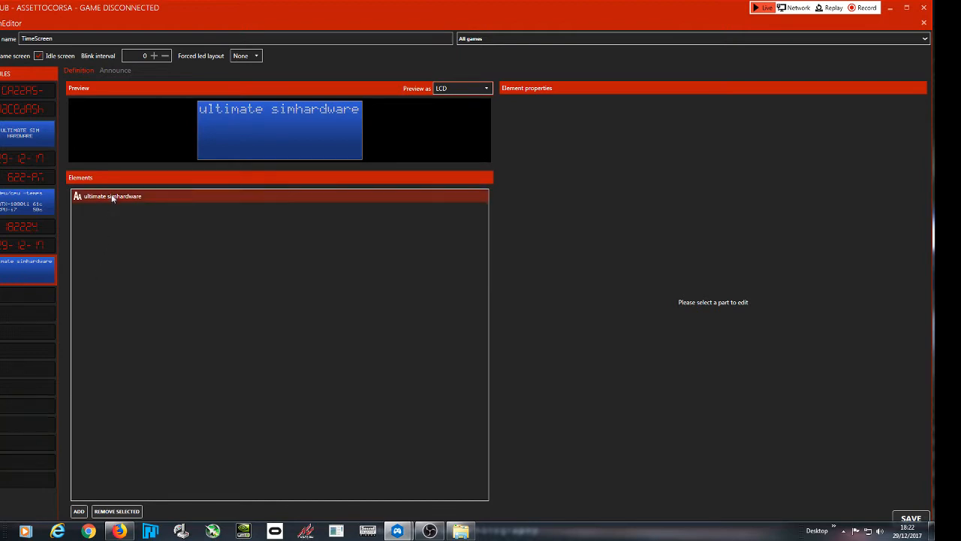
left_click(116, 511)
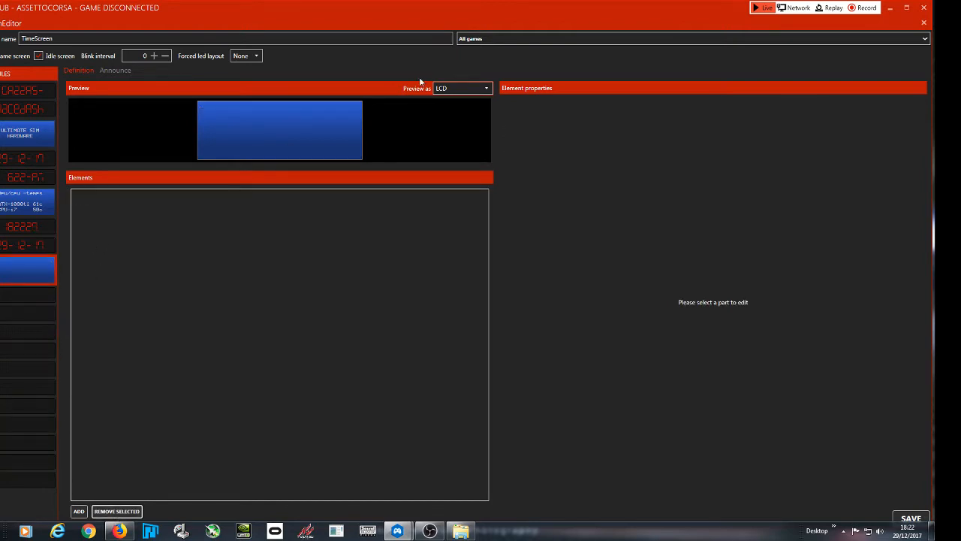
left_click(488, 89)
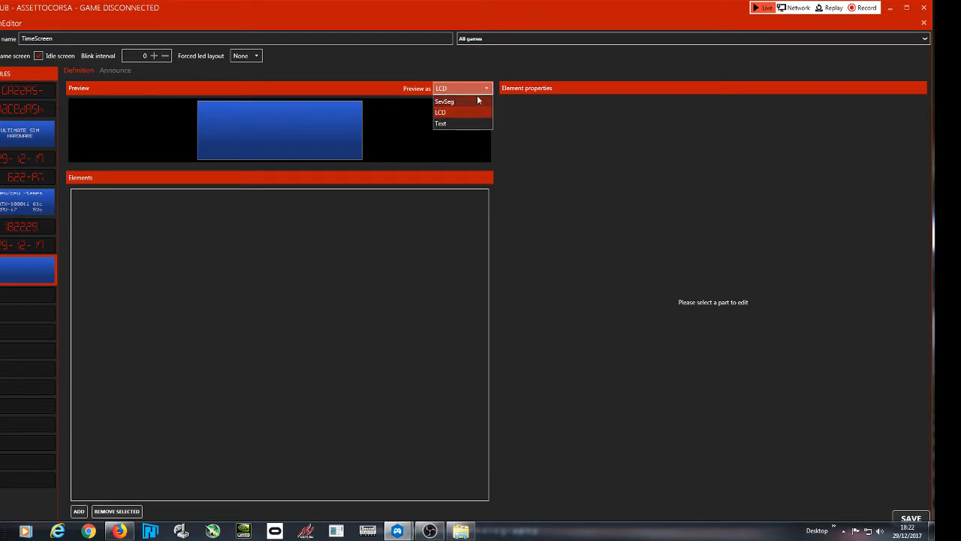
left_click(476, 101)
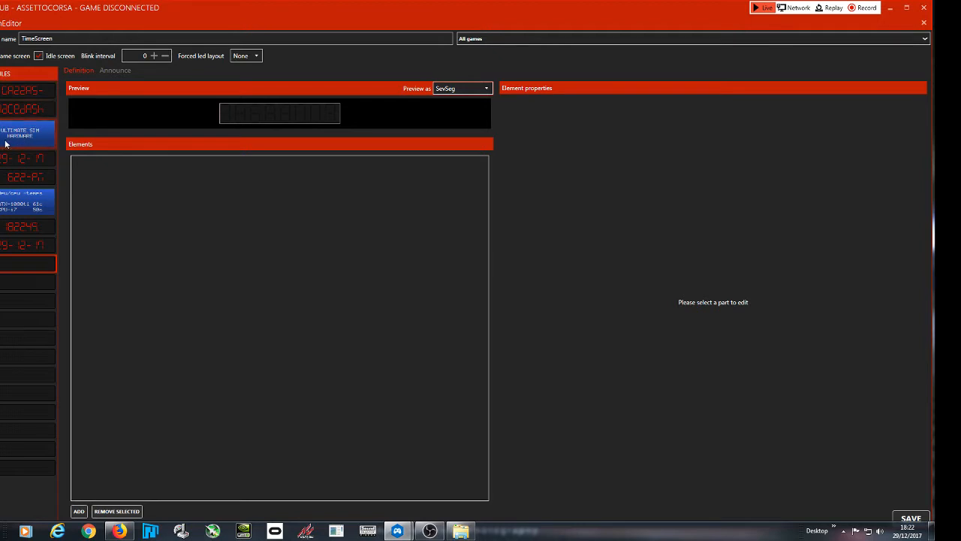
- Switch the ULTIMATE SIM HARDWARE module's preview to SevSeg and back to LCD
left_click(486, 89)
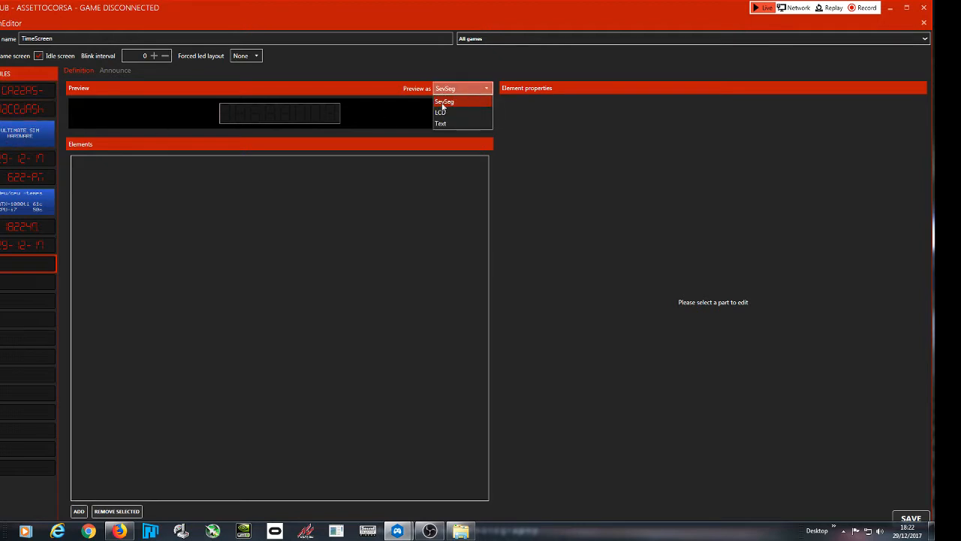
left_click(17, 133)
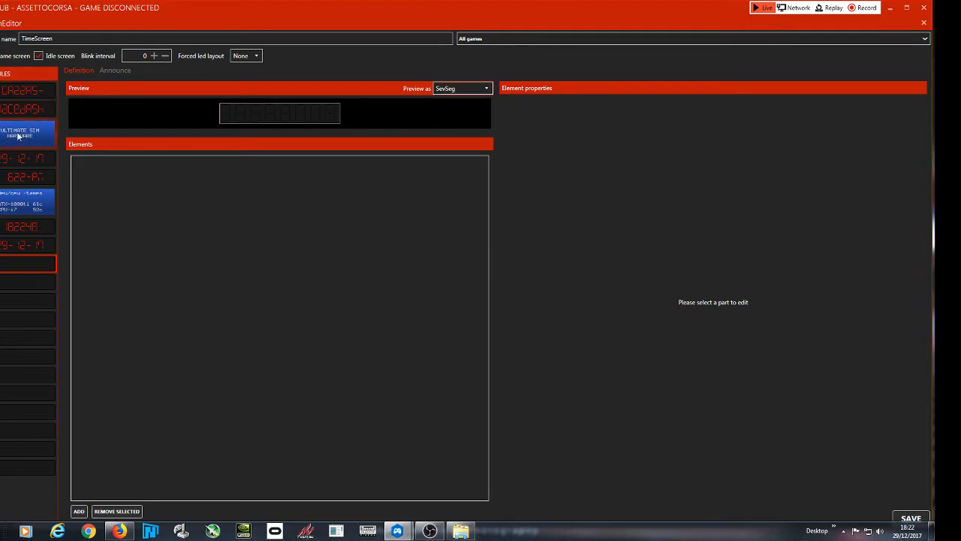
left_click(460, 89)
left_click(454, 100)
left_click(27, 135)
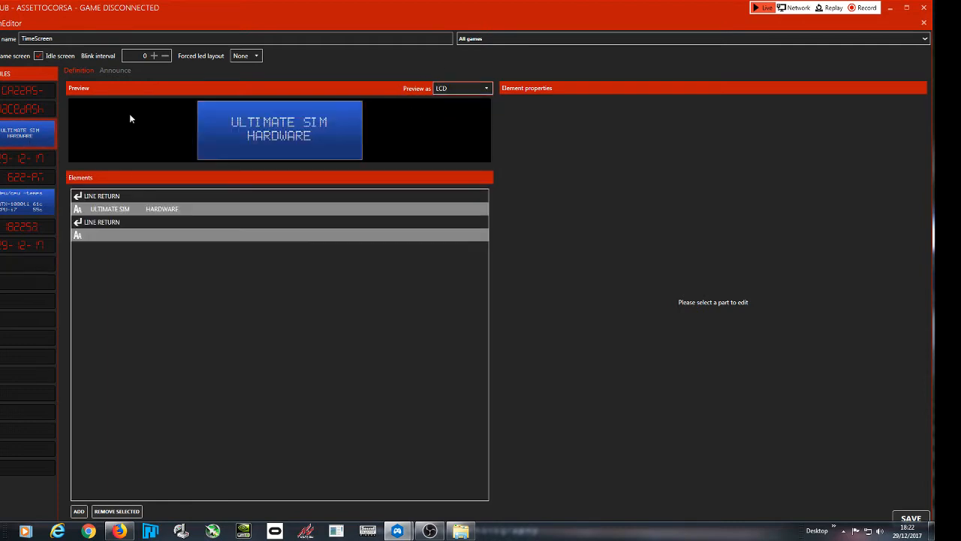
left_click(485, 90)
left_click(467, 101)
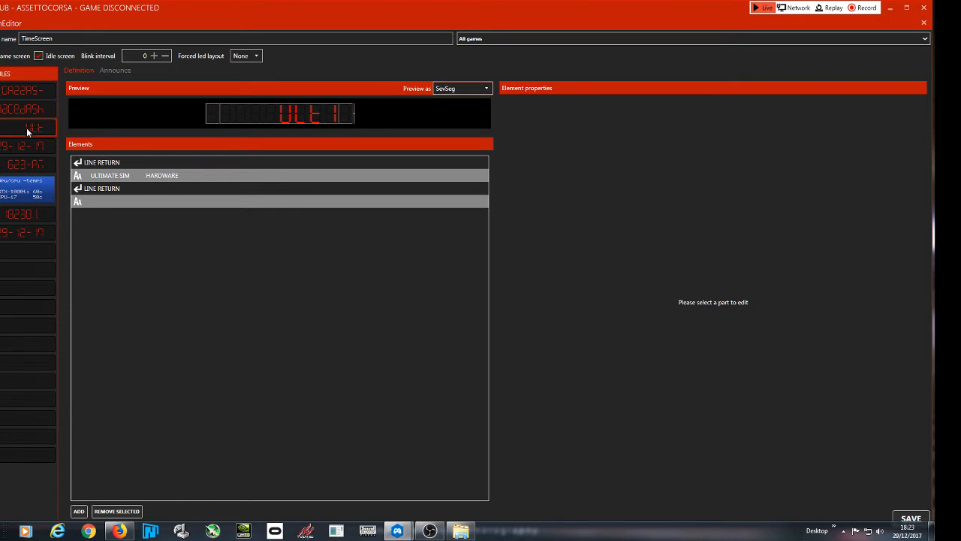
left_click(488, 88)
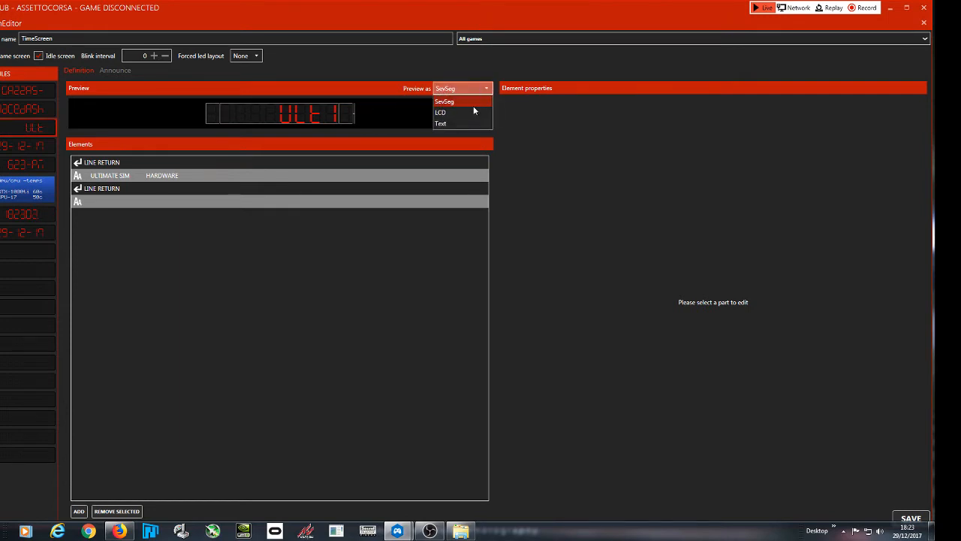
left_click(472, 109)
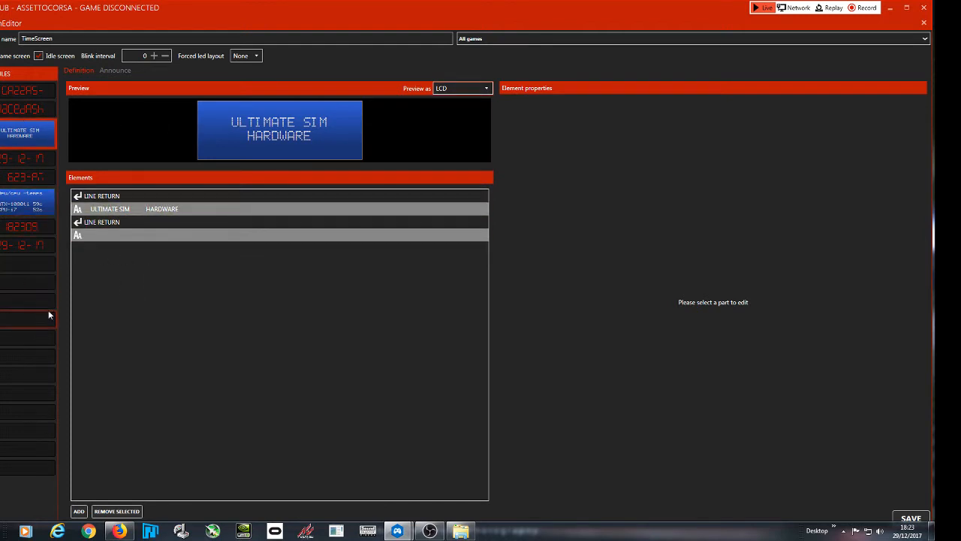
- Switch the seventh module's current time preview to LCD and back to SevSeg
left_click(4, 261)
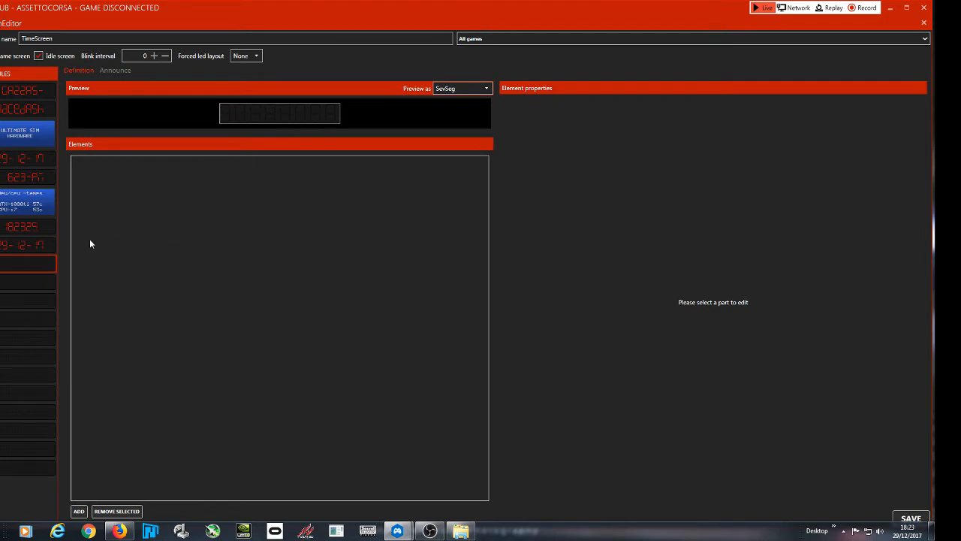
left_click(27, 230)
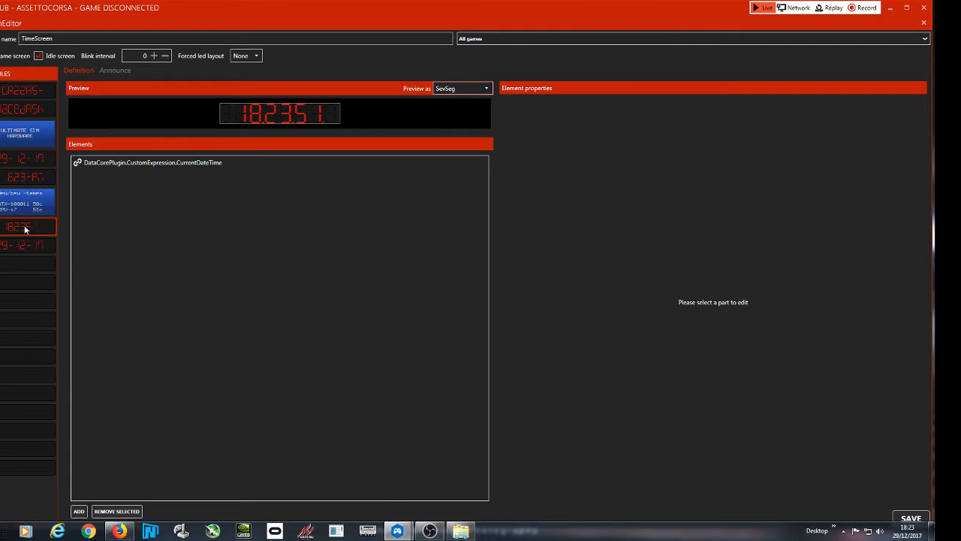
left_click(485, 90)
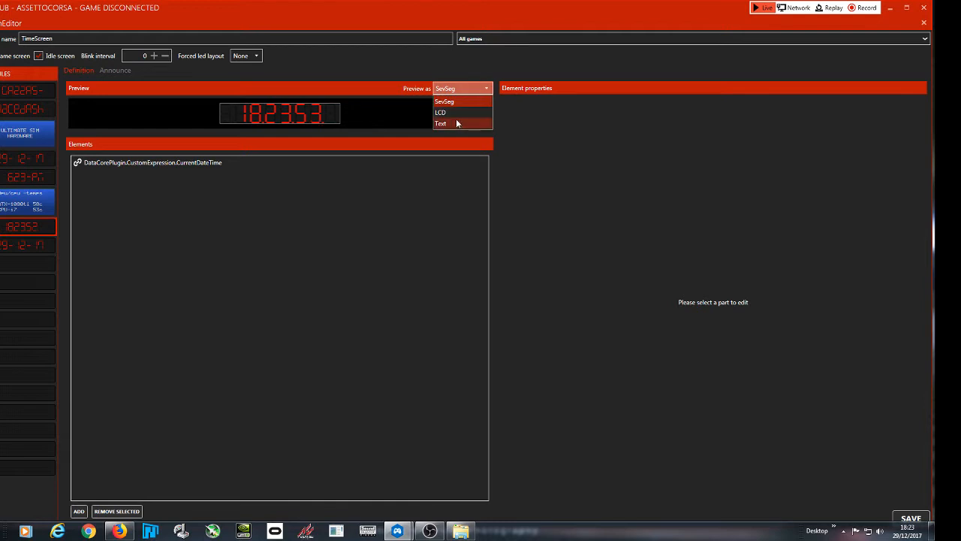
left_click(455, 110)
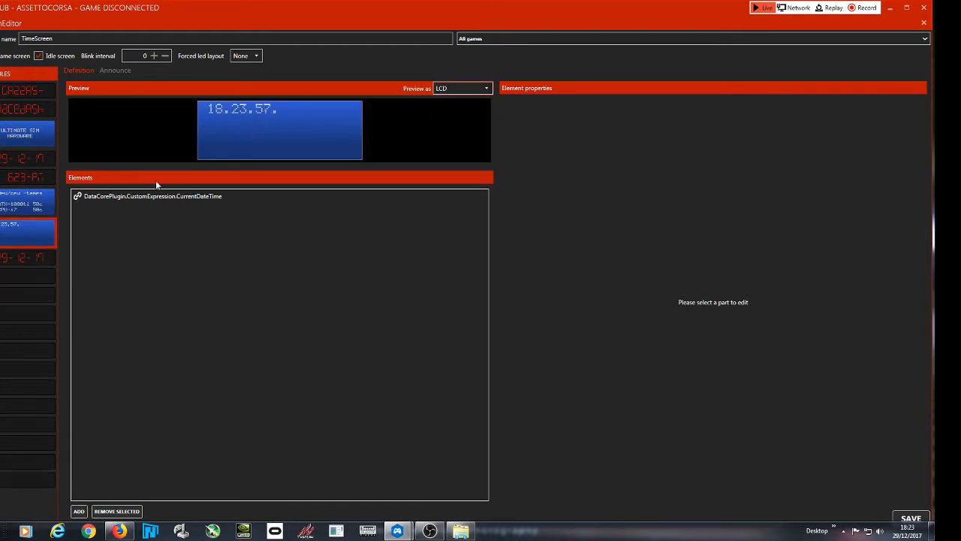
left_click(485, 89)
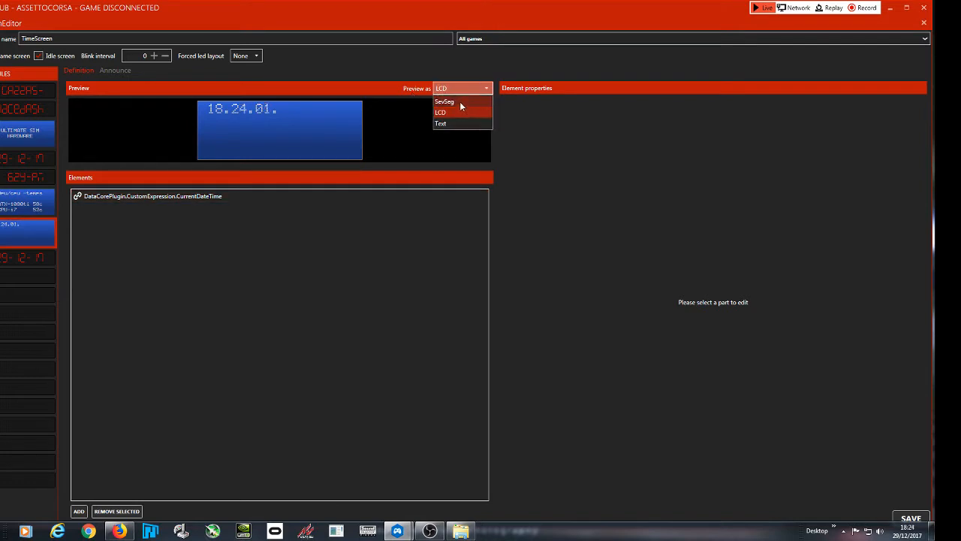
left_click(460, 102)
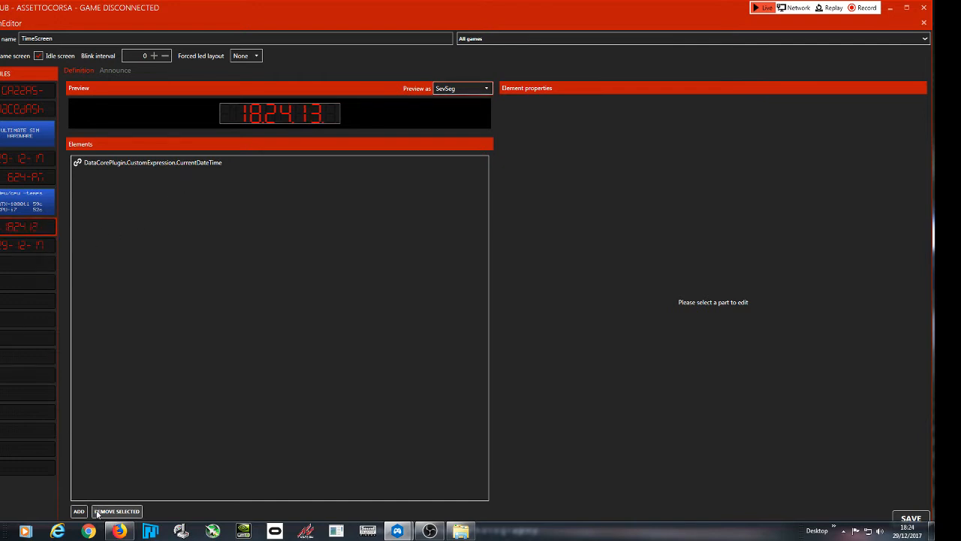
- Remove the CurrentDateTime elements from the seventh and eighth modules
left_click(130, 162)
left_click(117, 511)
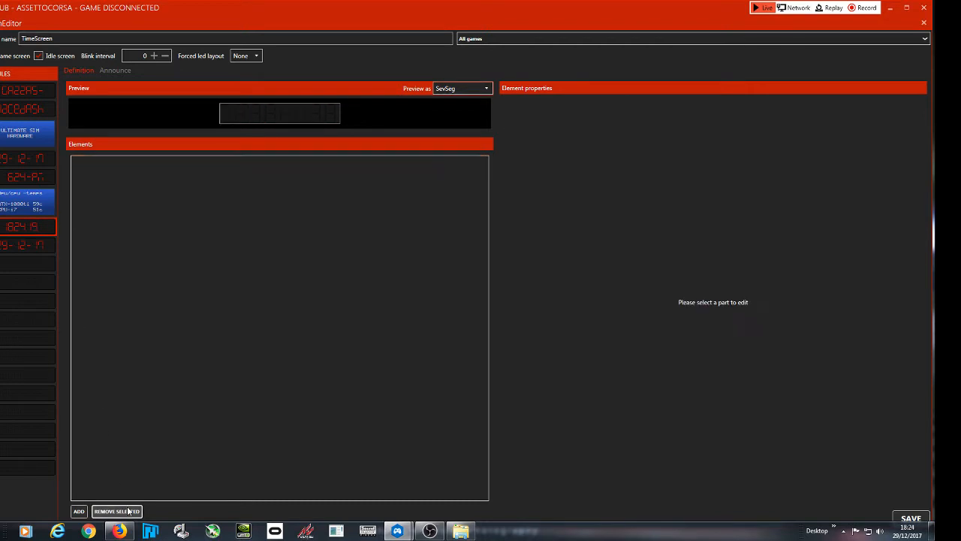
left_click(32, 246)
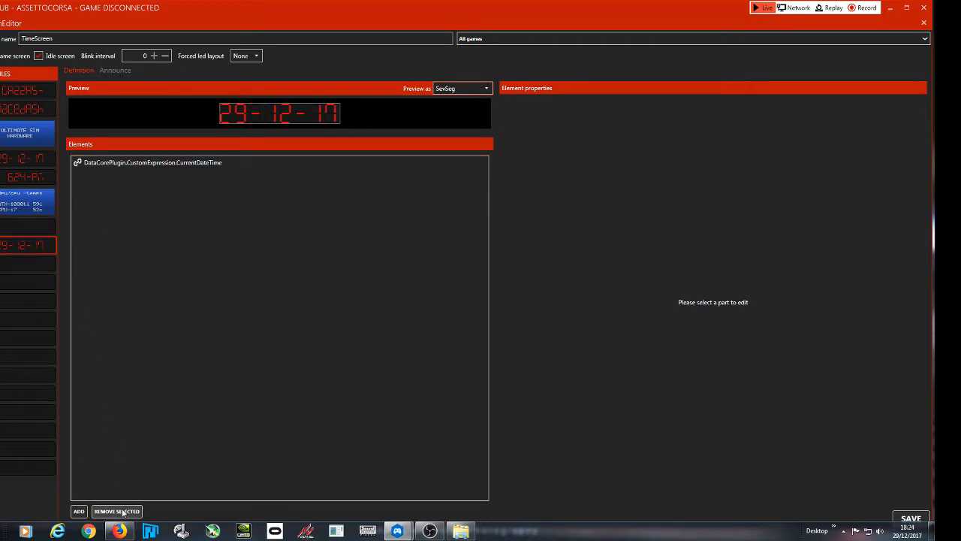
left_click(152, 160)
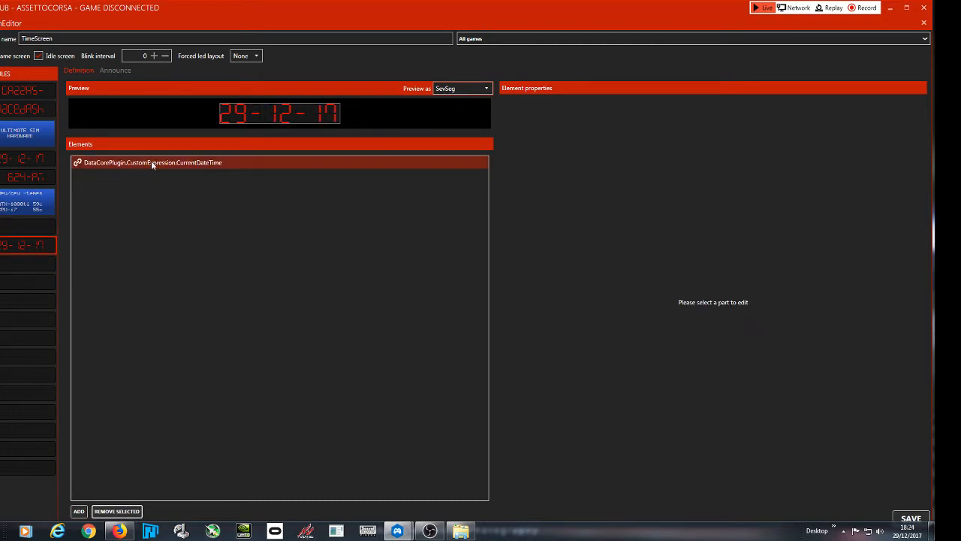
left_click(101, 512)
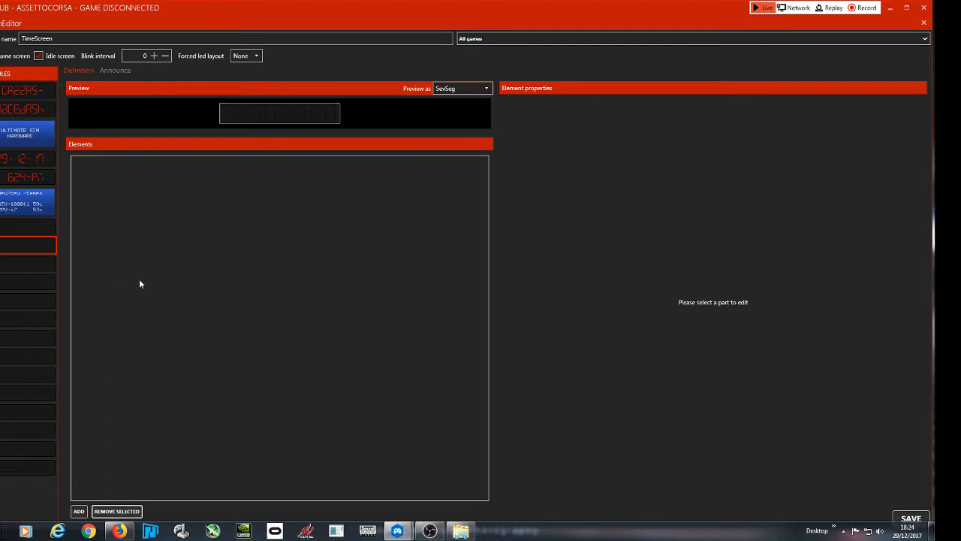
- Add a new element to the emptied seventh module and make it a SimHub Property element
left_click(45, 226)
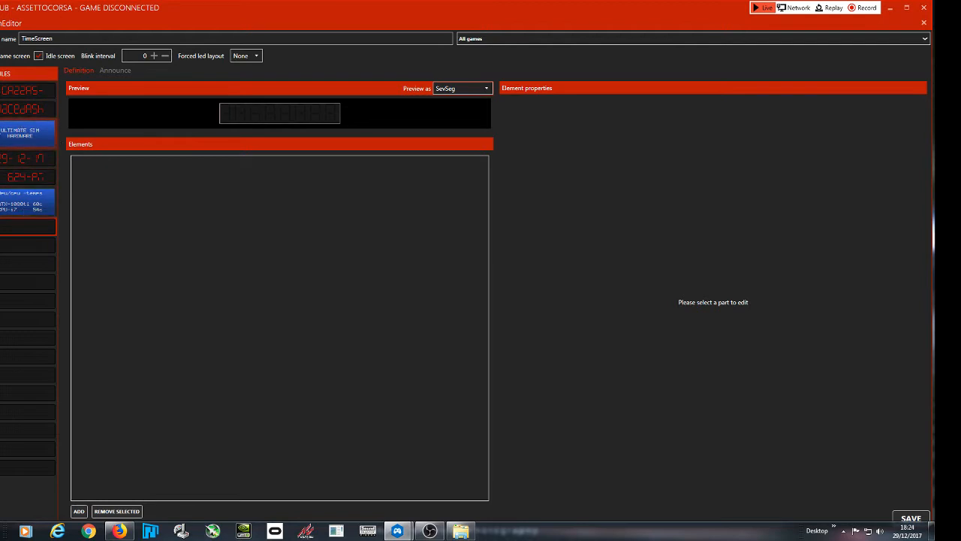
left_click(79, 511)
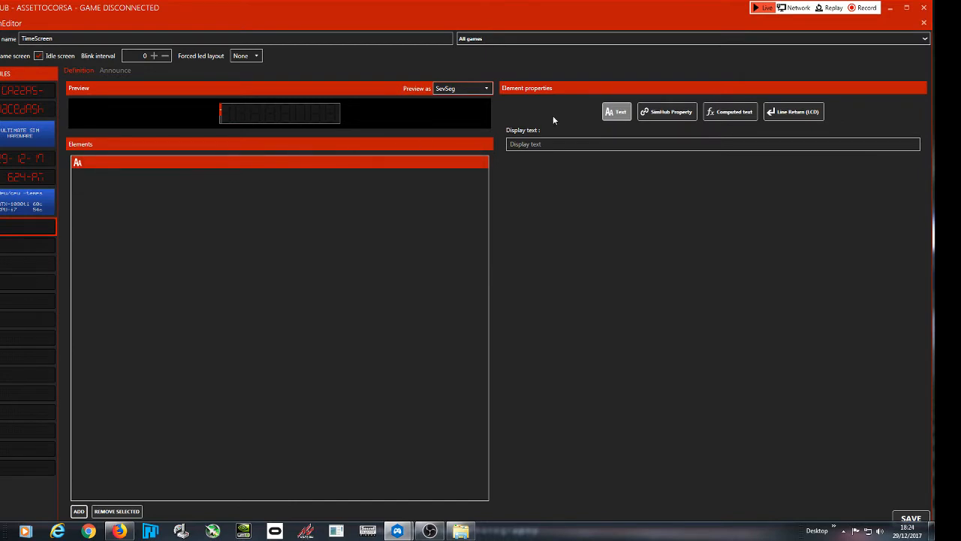
left_click(658, 113)
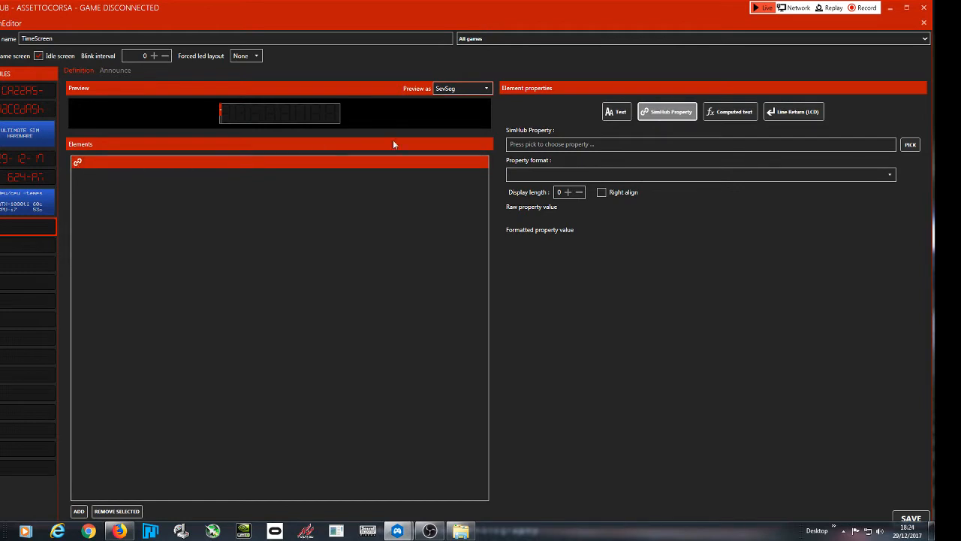
- Search the property picker for "lap" to review the available properties, and close it without choosing one
left_click(910, 144)
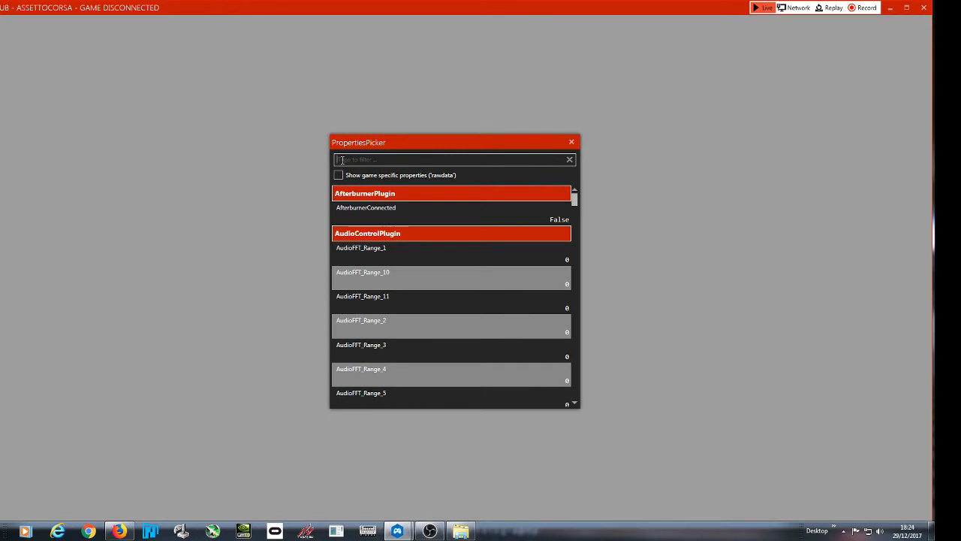
left_click(342, 160)
type("lap")
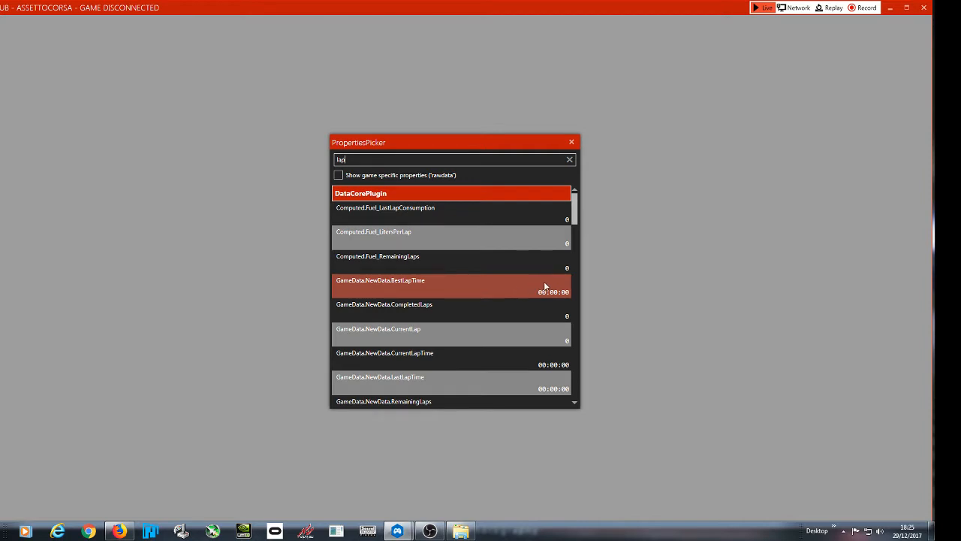
left_click(571, 142)
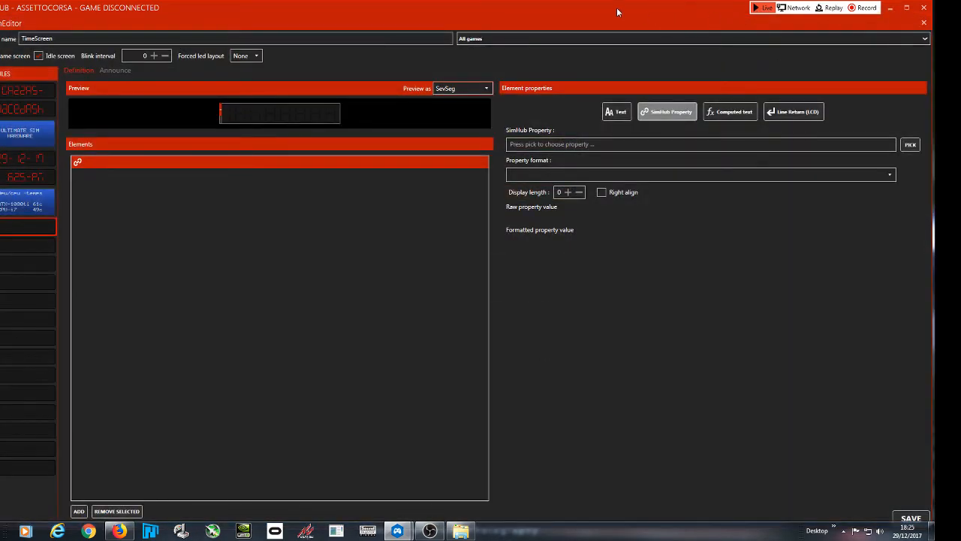
- Minimise SimHub and launch Assetto Corsa from its desktop shortcut
left_click(890, 8)
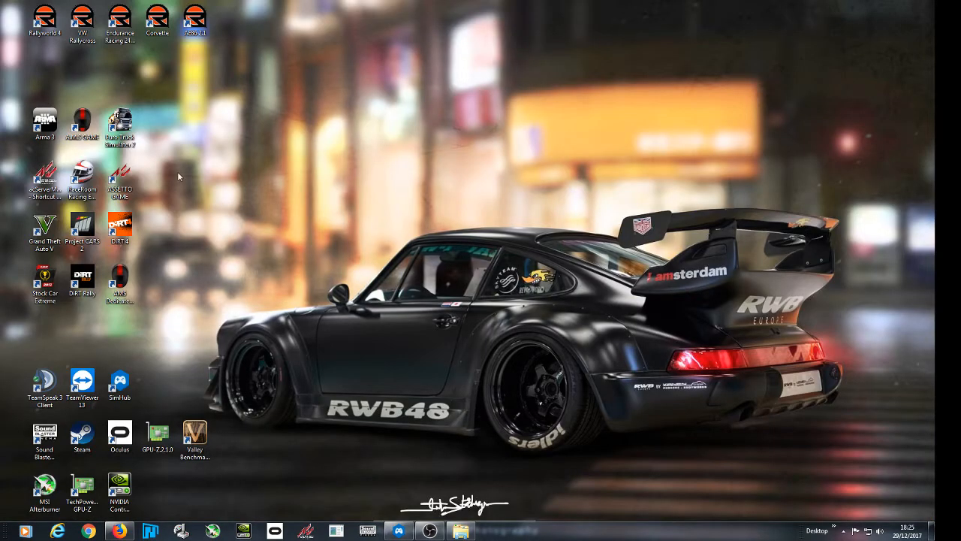
double_click(113, 177)
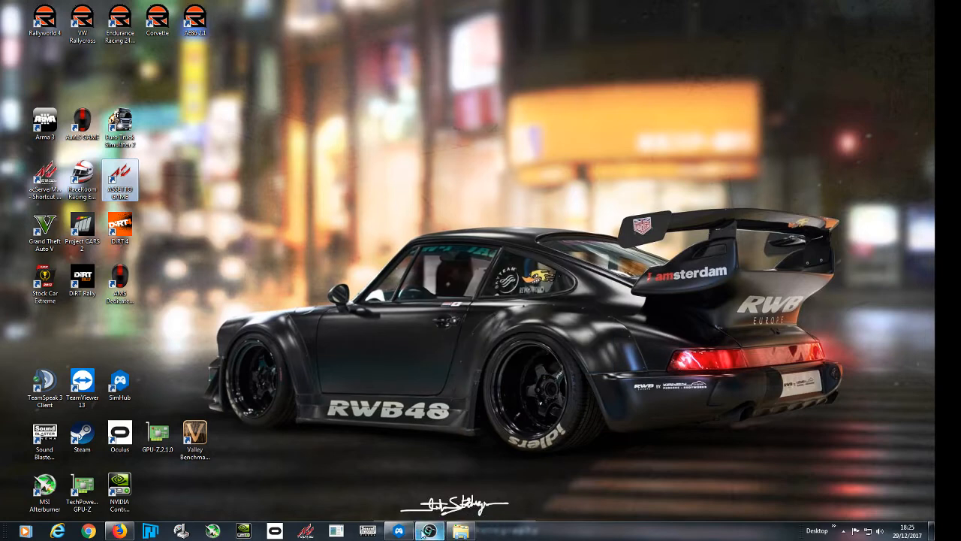
- Switch back to SimHub and close the TimeScreen editor without saving
left_click(398, 532)
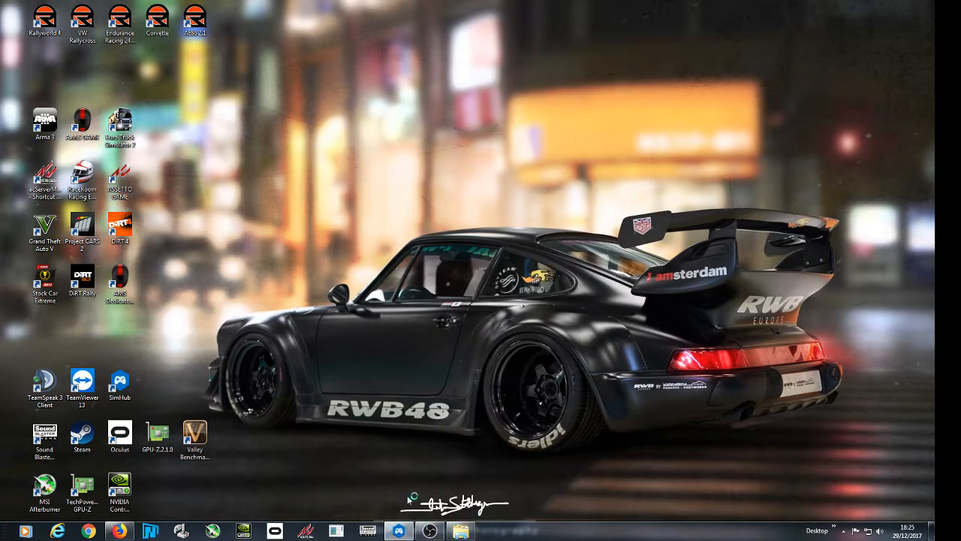
mouse_move(406, 534)
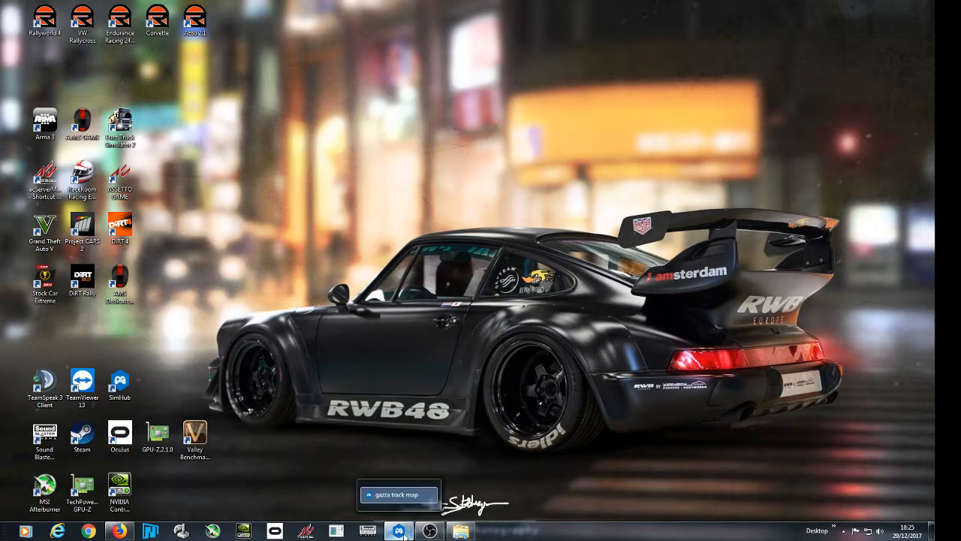
right_click(406, 533)
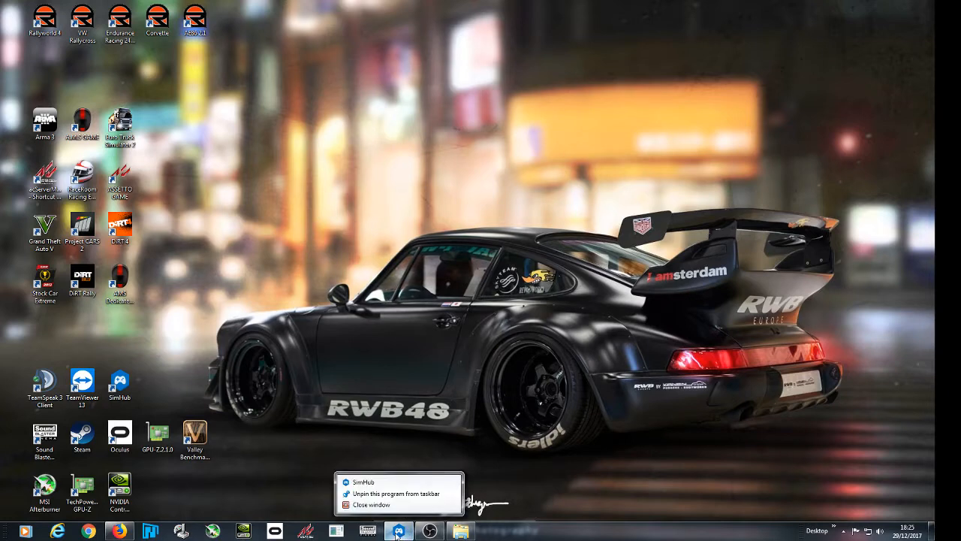
left_click(360, 482)
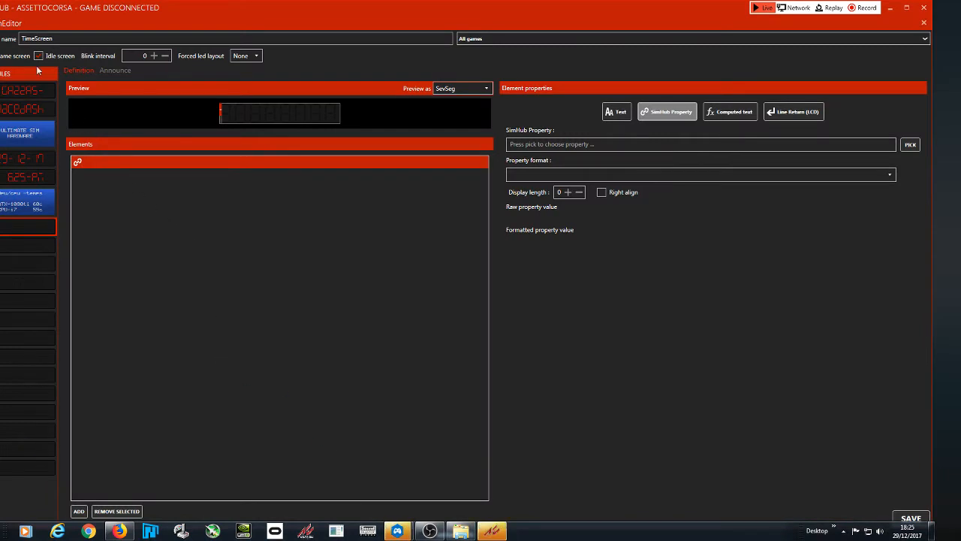
left_click(924, 22)
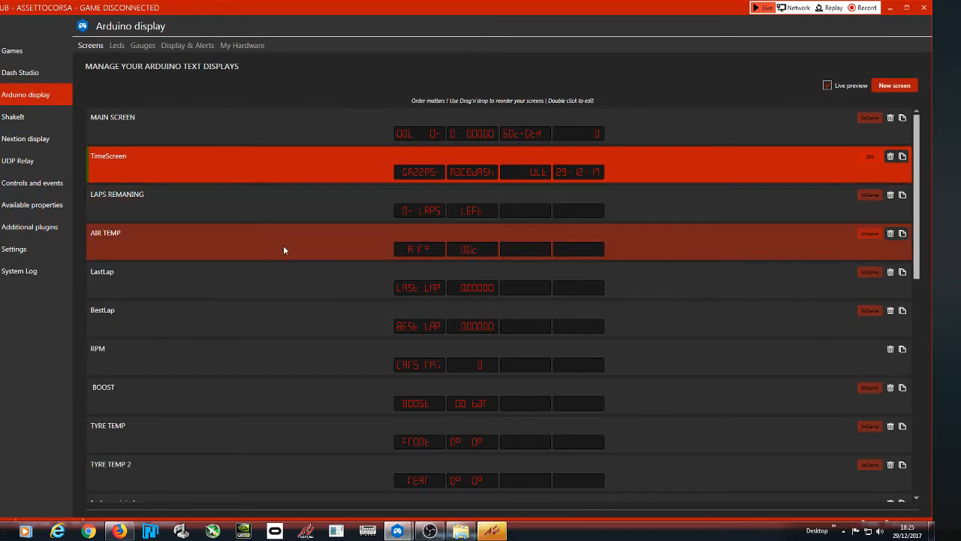
- Find the TYRE WEAR screen among the Arduino text displays, open it for editing and select its third module
scroll(305, 309, "down", 2)
scroll(305, 309, "down", 10)
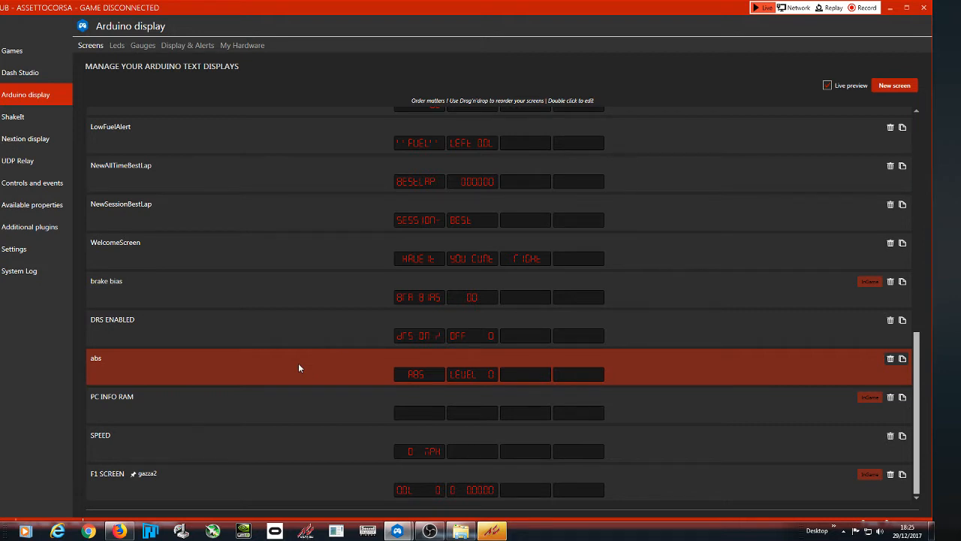
scroll(298, 363, "up", 2)
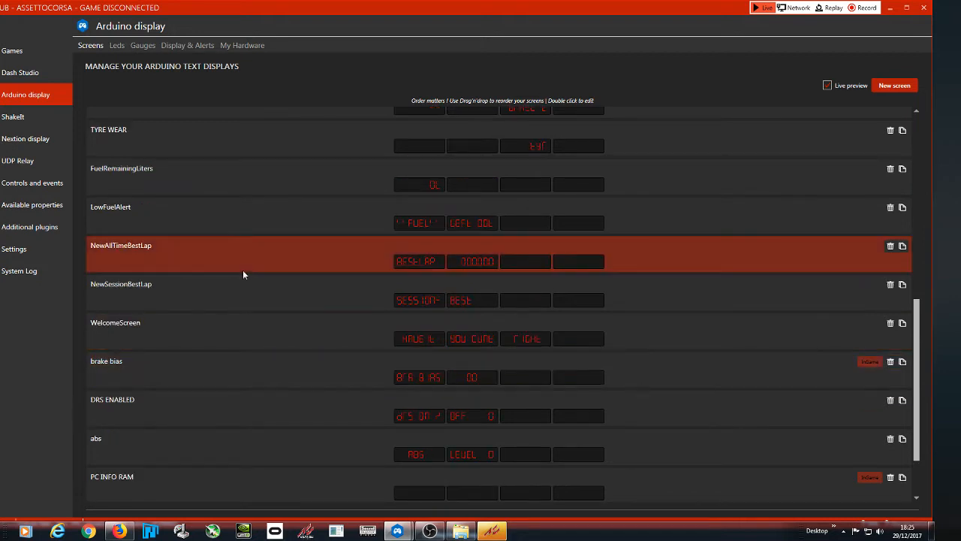
scroll(243, 274, "up", 2)
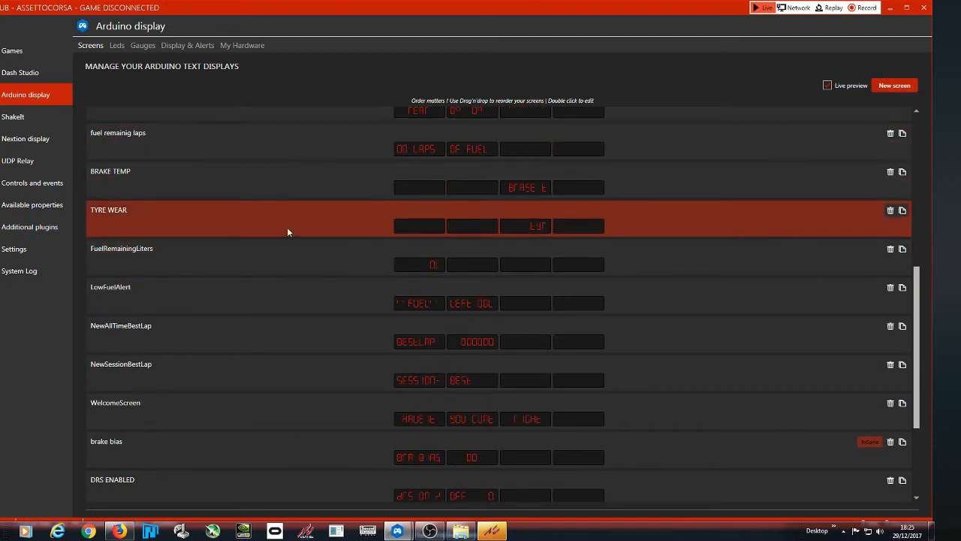
double_click(244, 229)
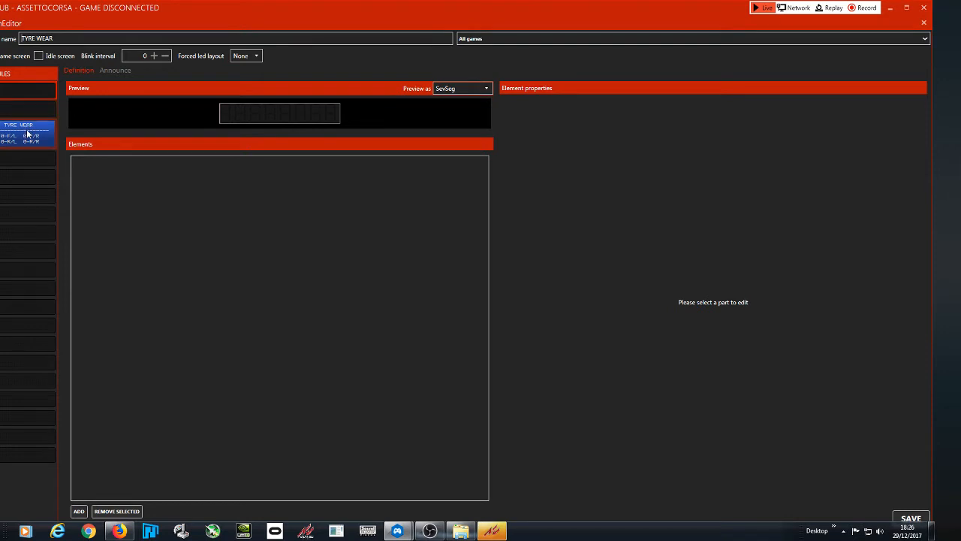
left_click(27, 133)
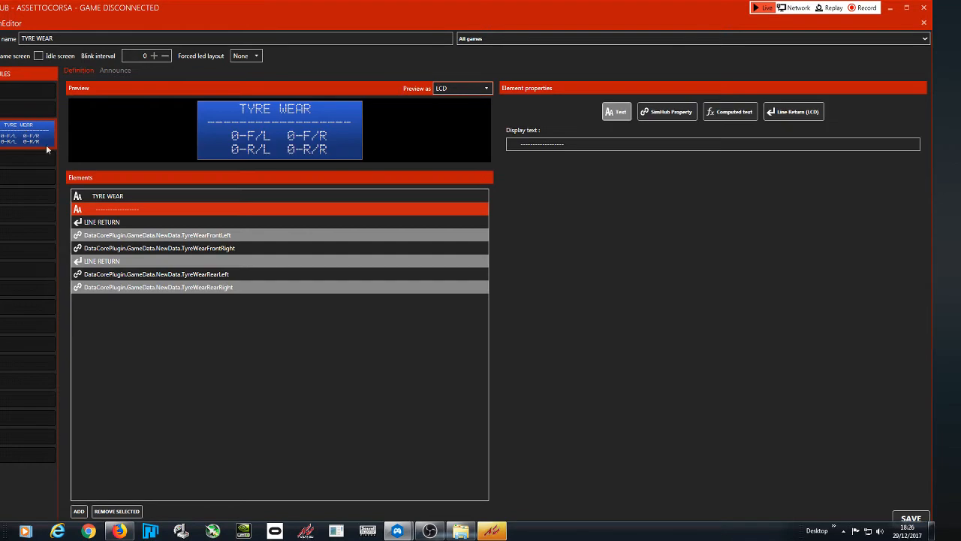
- Examine the TYRE WEAR module's text, line return and four tyre wear property elements with their formats, and close the editor
left_click(125, 195)
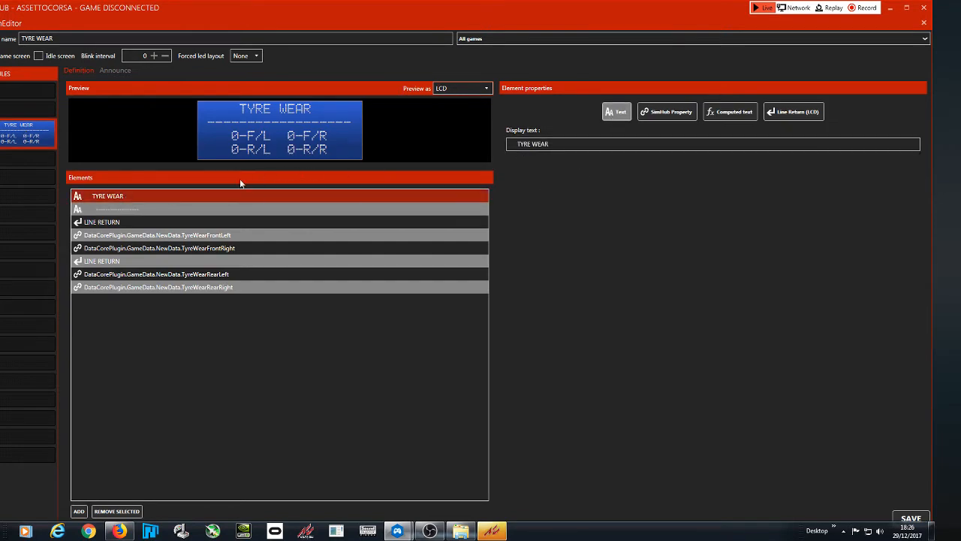
left_click(145, 211)
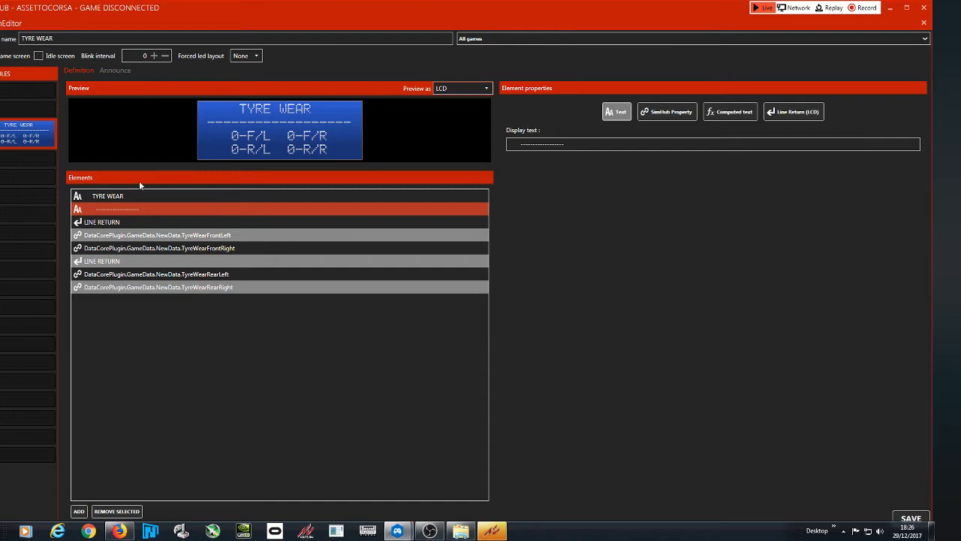
left_click(109, 221)
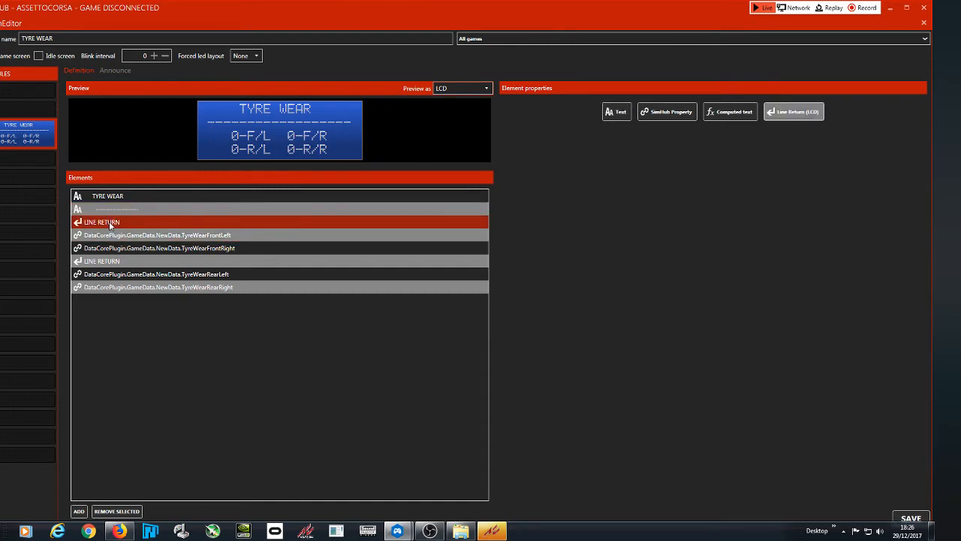
left_click(118, 235)
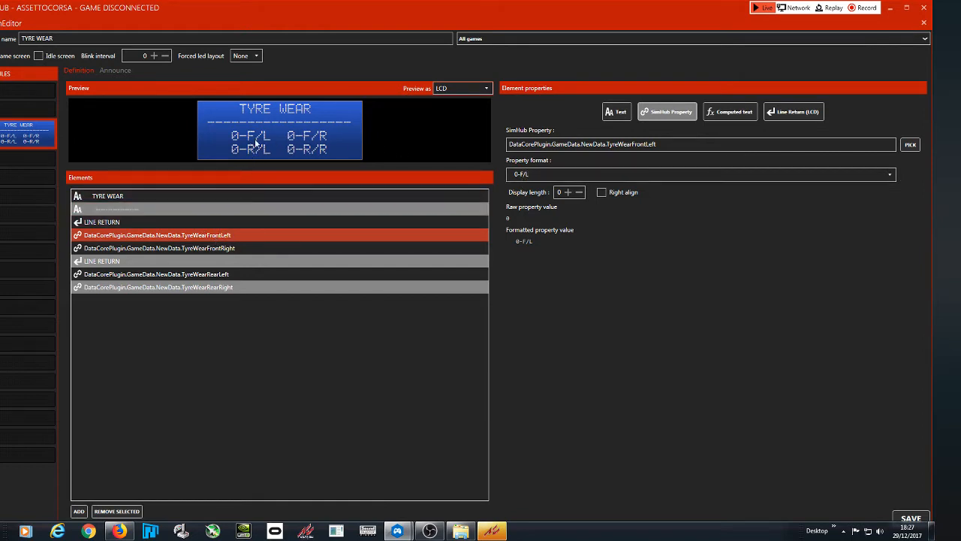
left_click(118, 249)
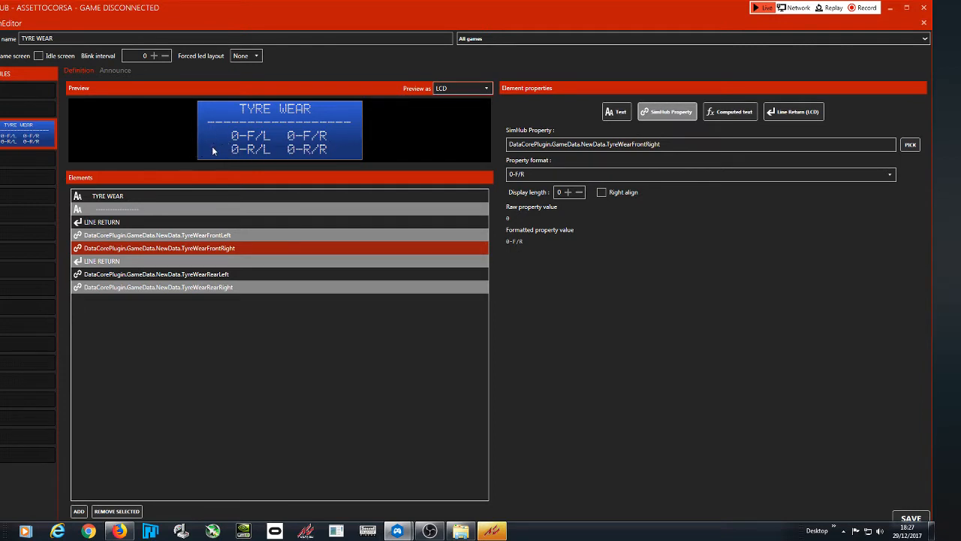
left_click(158, 274)
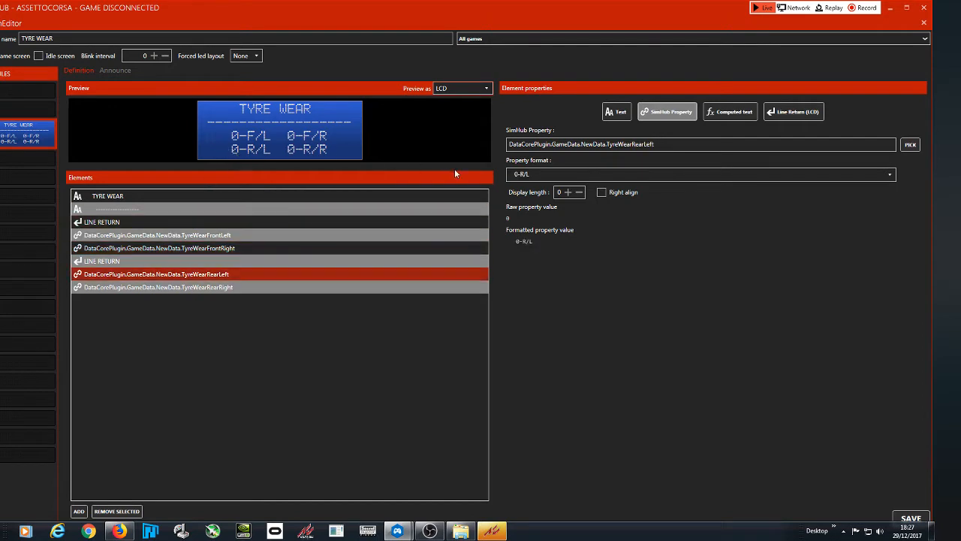
left_click_drag(531, 175, 508, 178)
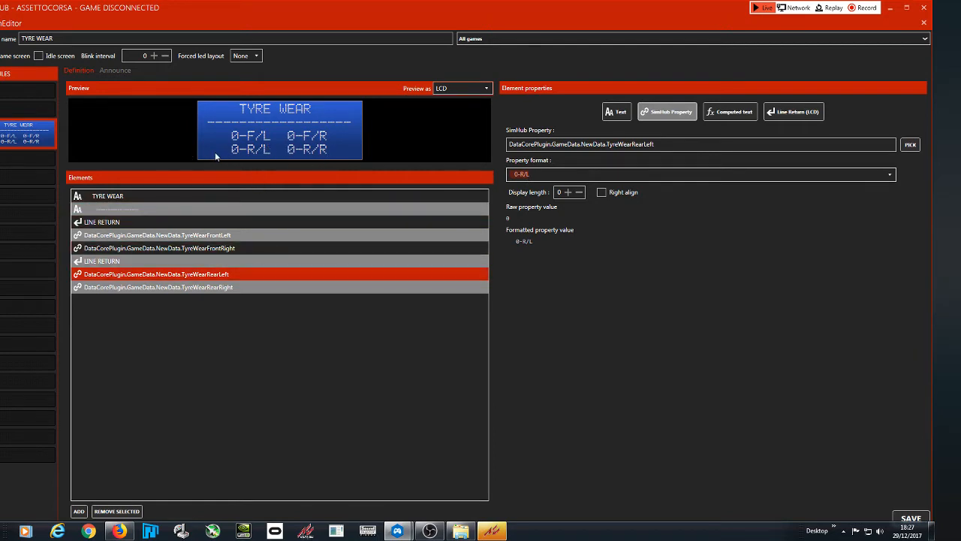
left_click(189, 289)
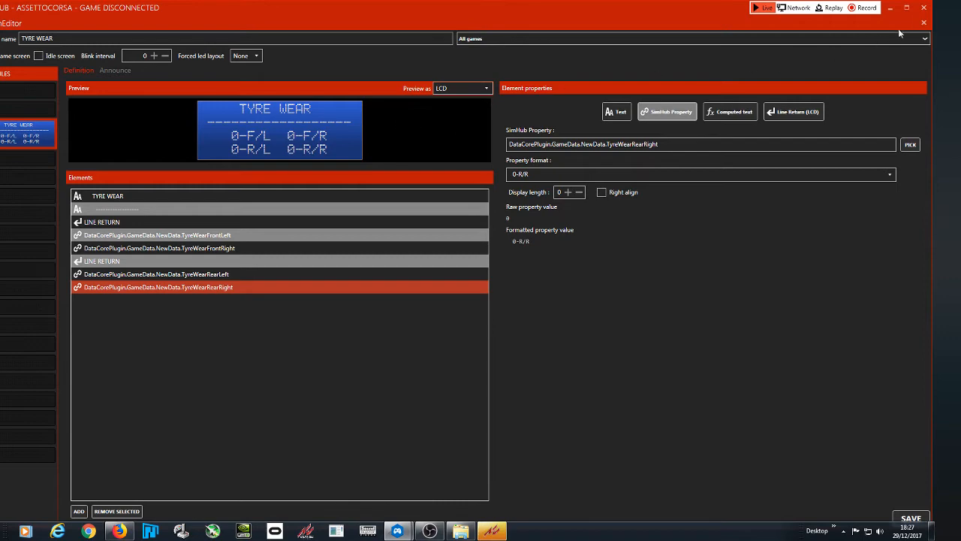
left_click(923, 22)
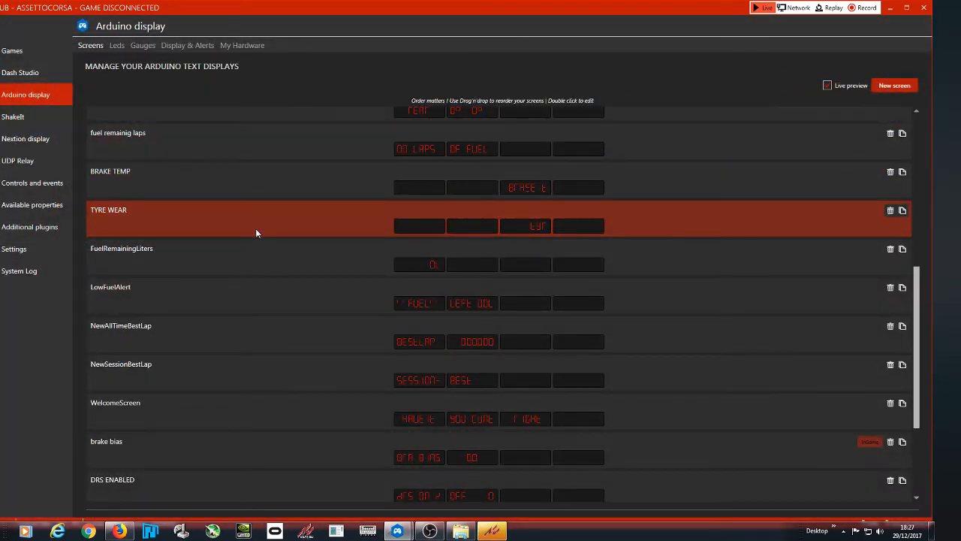
- In the controller mappings, open the first Thrustmaster_T500_RS_Racing_wheel_B03 mapping that targets DisplayScreenFor3s_TYRE WEAR
left_click(32, 185)
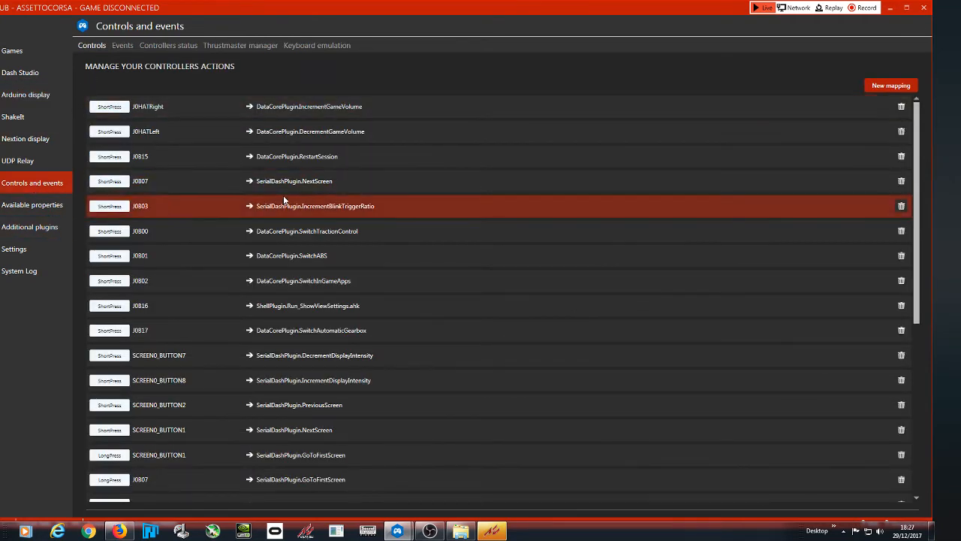
scroll(225, 353, "down", 3)
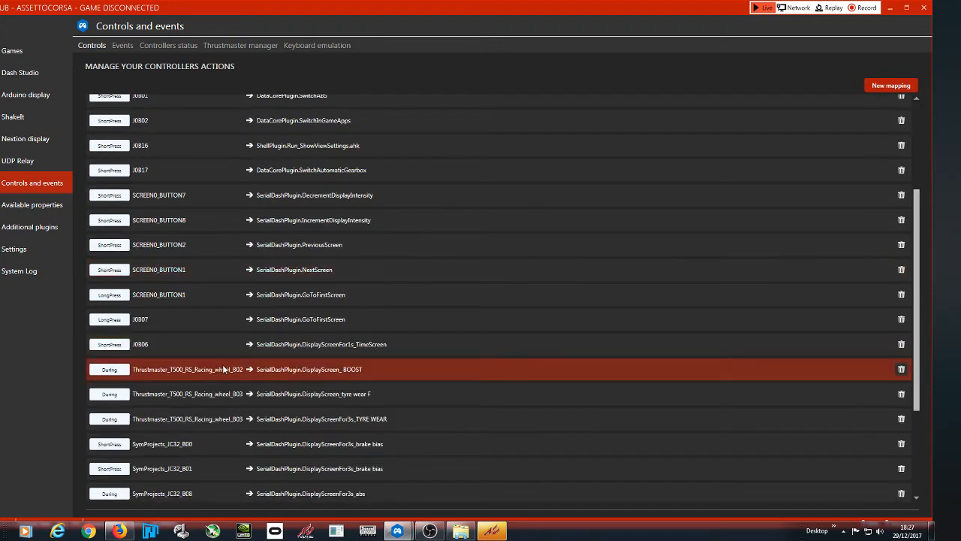
scroll(237, 327, "down", 5)
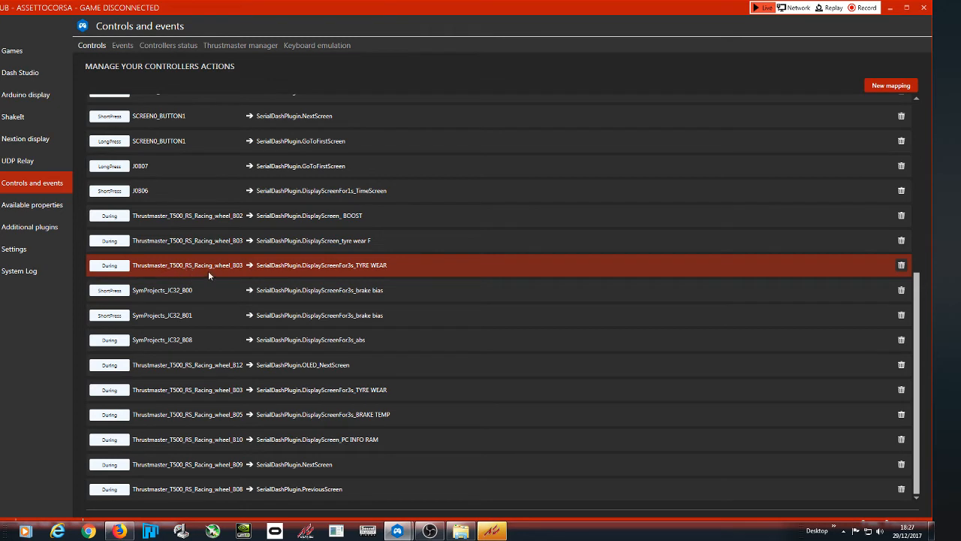
left_click(425, 269)
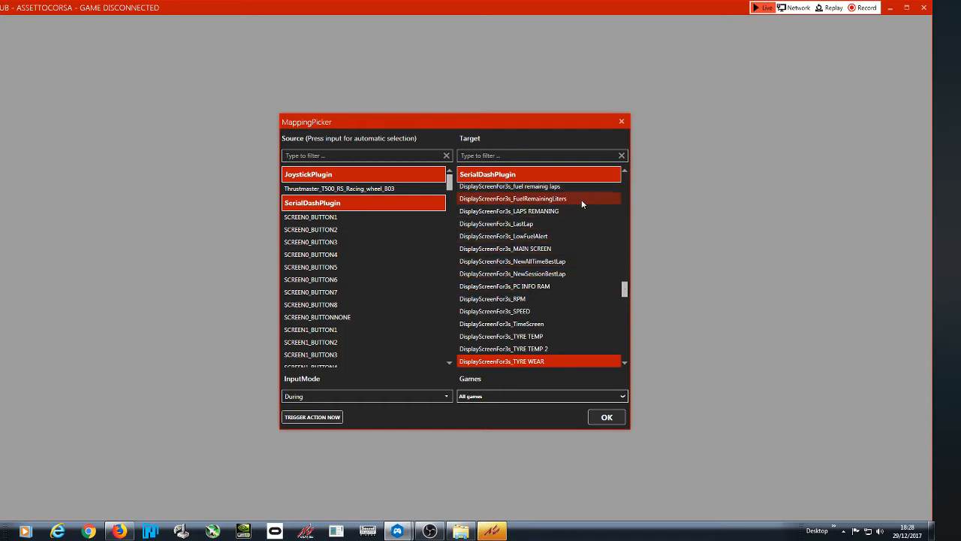
- Look through the SerialDashPlugin display actions and select DisplayScreenFor3s_TYRE WEAR as the mapping's target
left_click_drag(624, 289, 618, 250)
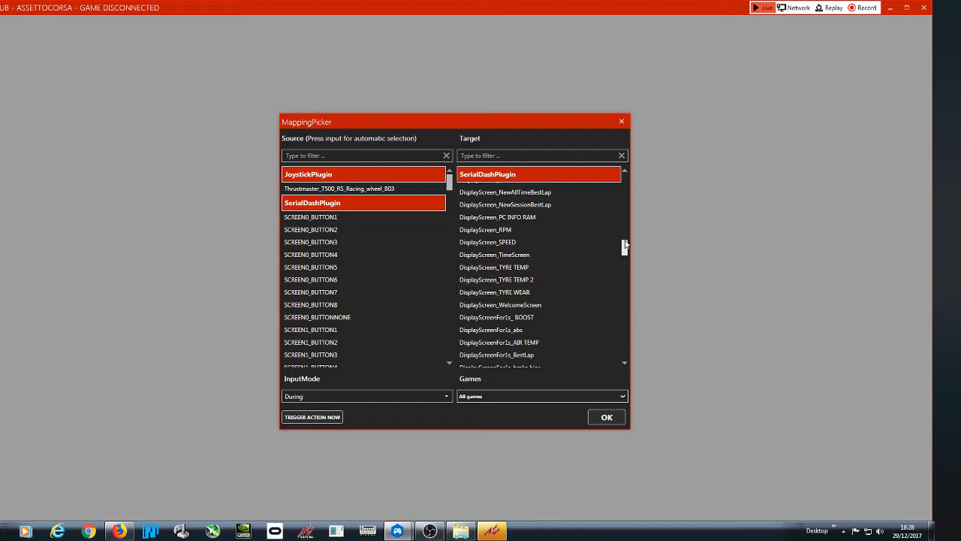
left_click_drag(625, 244, 625, 267)
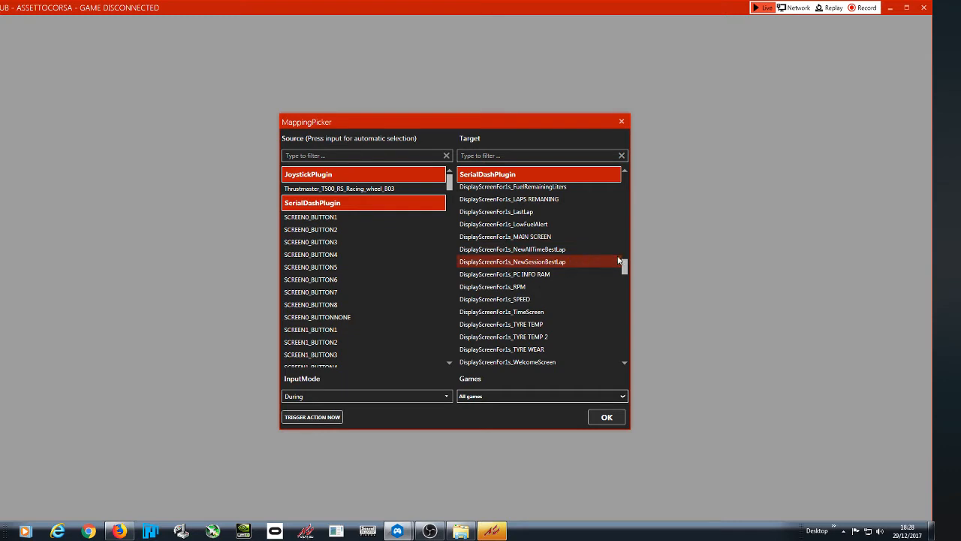
left_click_drag(624, 266, 626, 277)
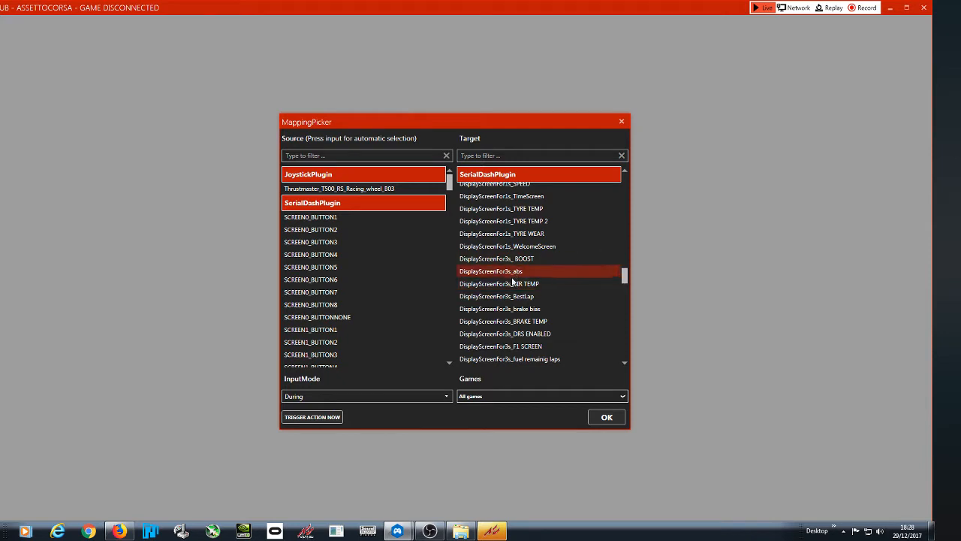
scroll(548, 314, "down", 4)
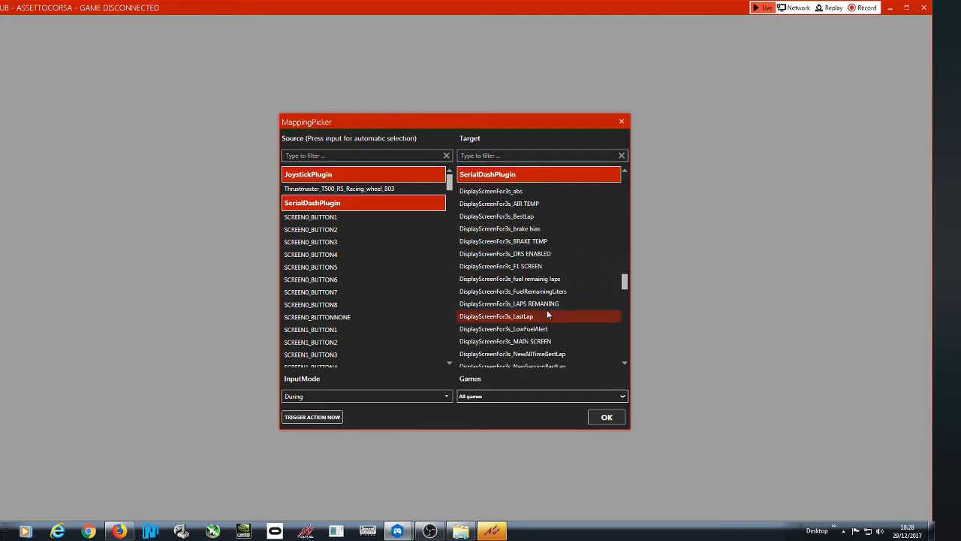
scroll(547, 312, "down", 2)
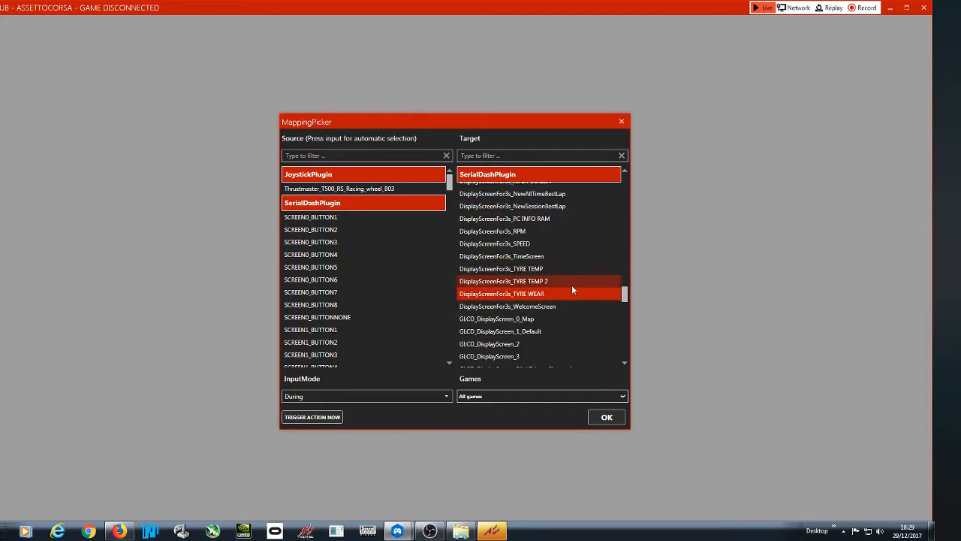
left_click(539, 292)
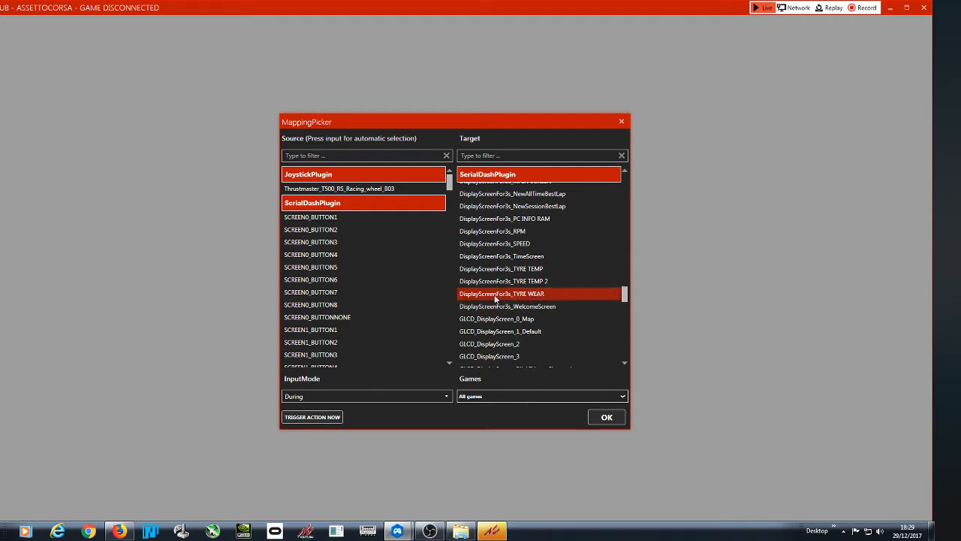
- Set the mapping's input mode to During and confirm the mapping
left_click(444, 398)
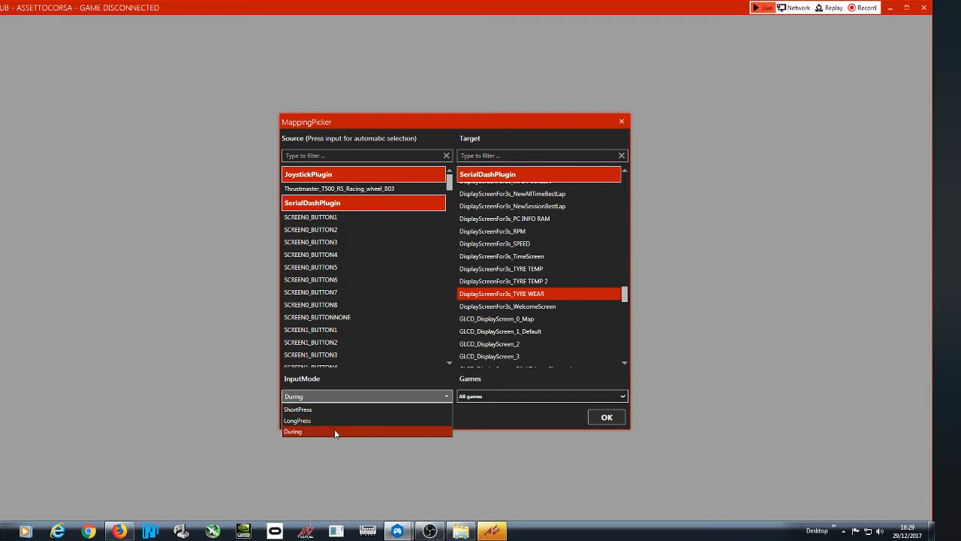
left_click(336, 432)
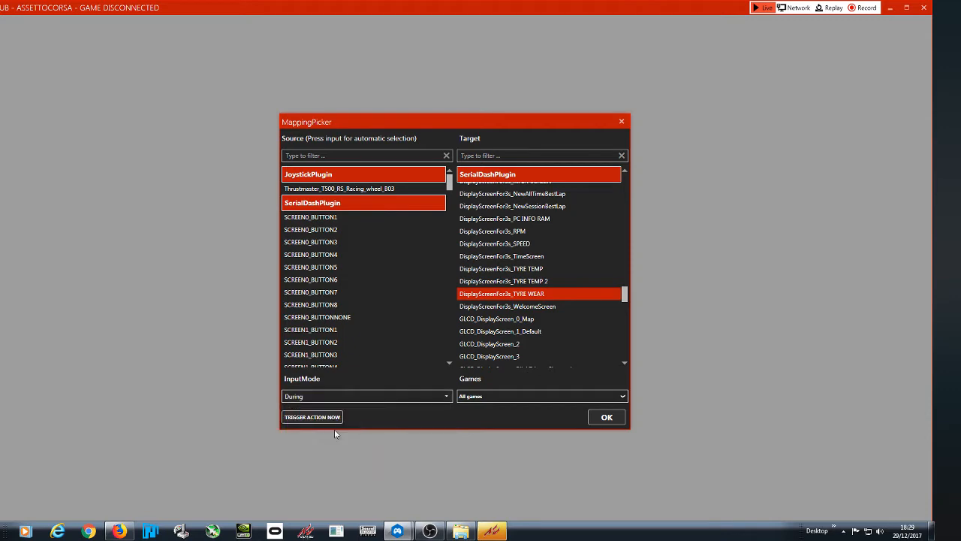
left_click(606, 417)
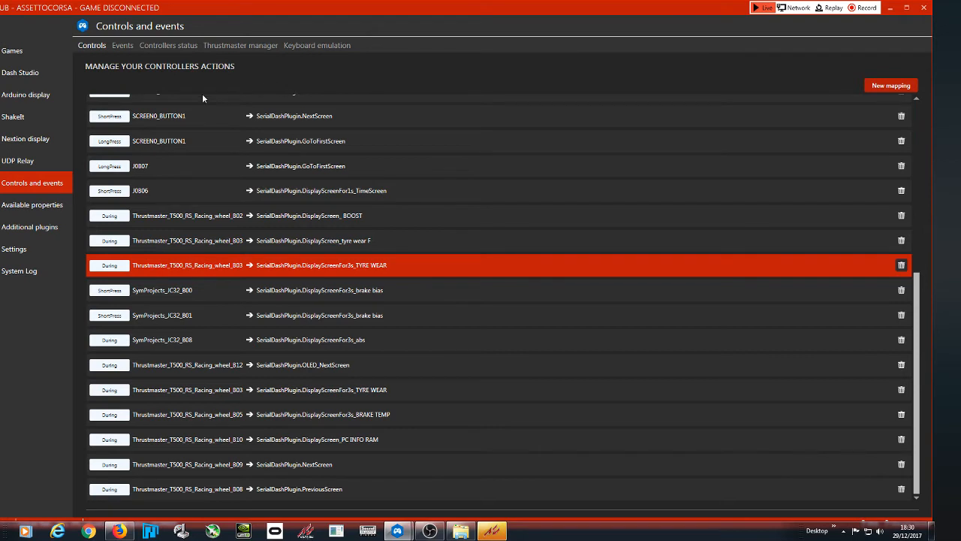
- Return to the Arduino text display screens and open MAIN SCREEN for editing
left_click(51, 95)
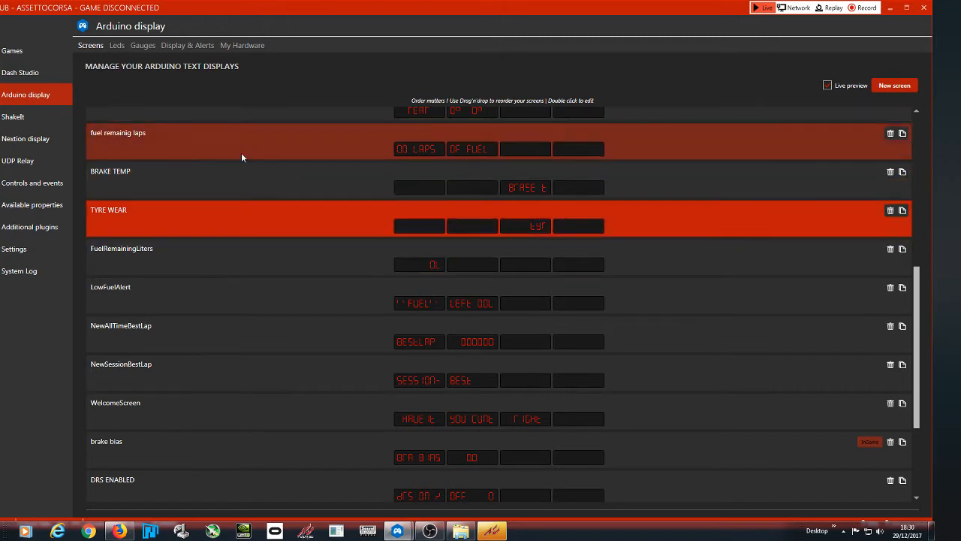
scroll(253, 353, "up", 1)
scroll(255, 277, "up", 2)
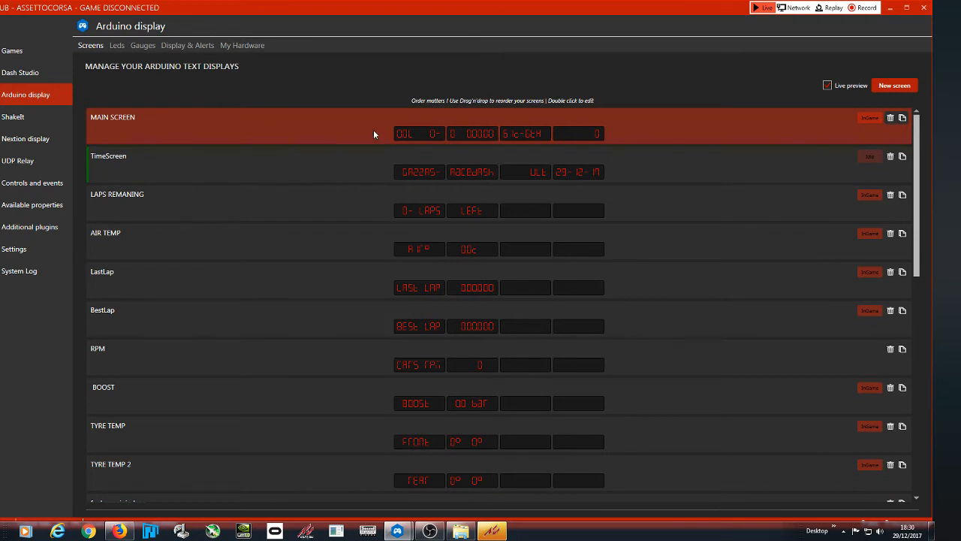
left_click(323, 138)
double_click(323, 138)
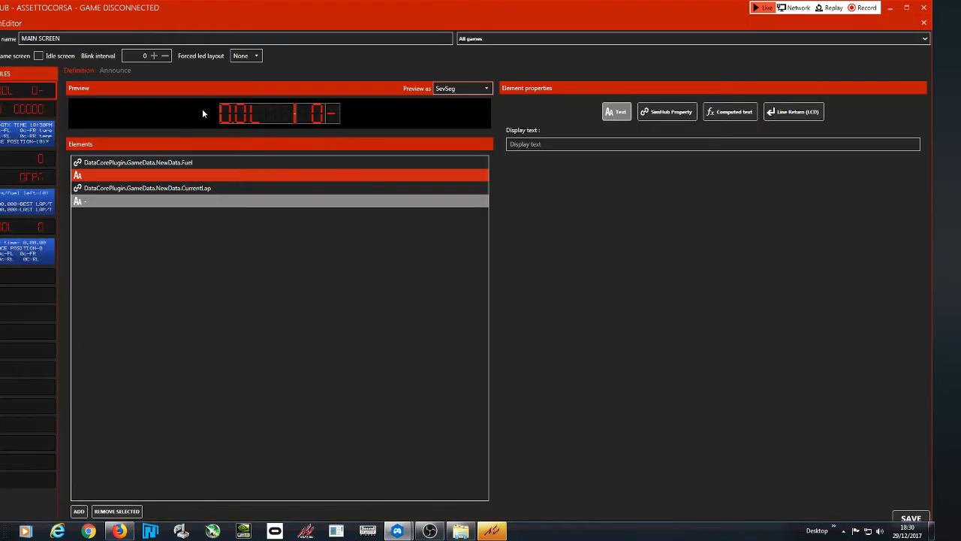
- Examine the Fuel and CurrentLap elements of MAIN SCREEN's first module and the elements of its second module, and close the screen editor
left_click(125, 165)
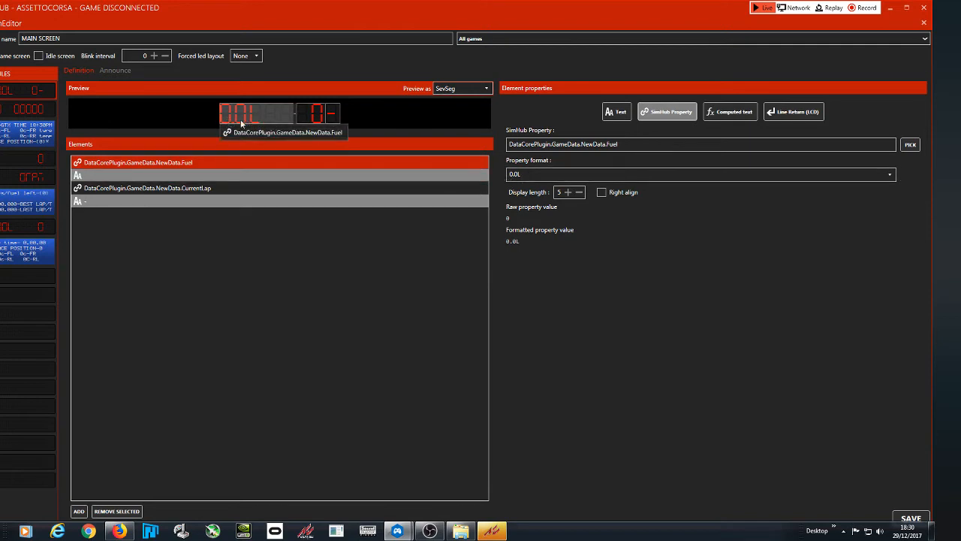
left_click(135, 190)
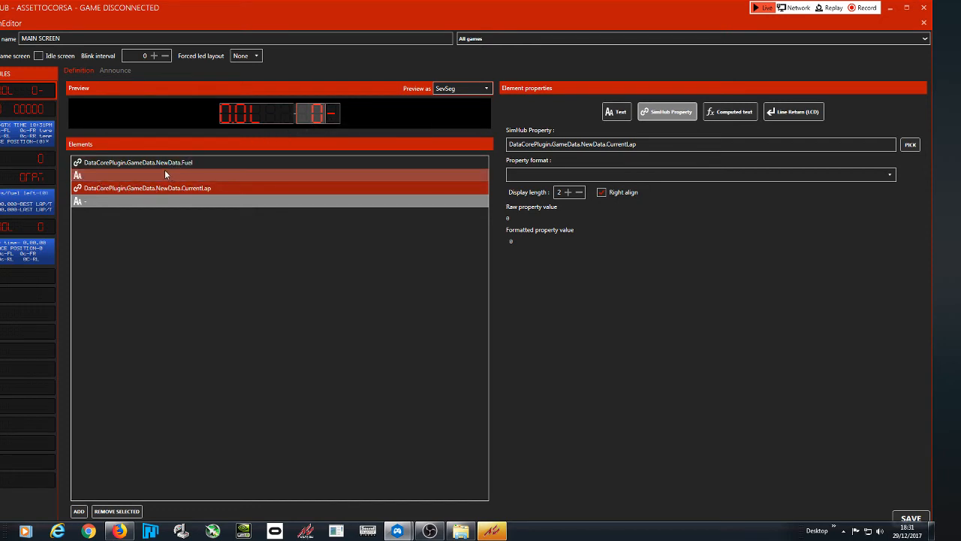
left_click(23, 110)
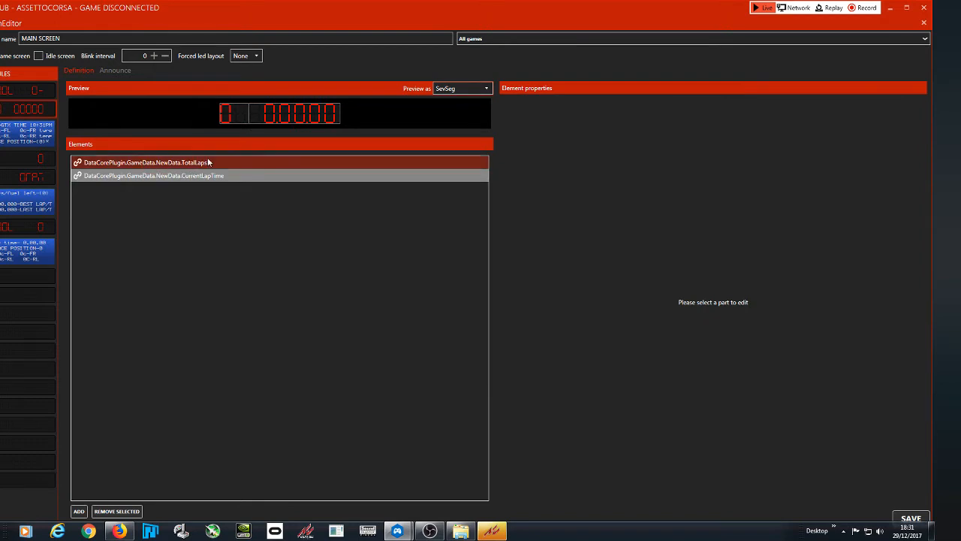
left_click(31, 90)
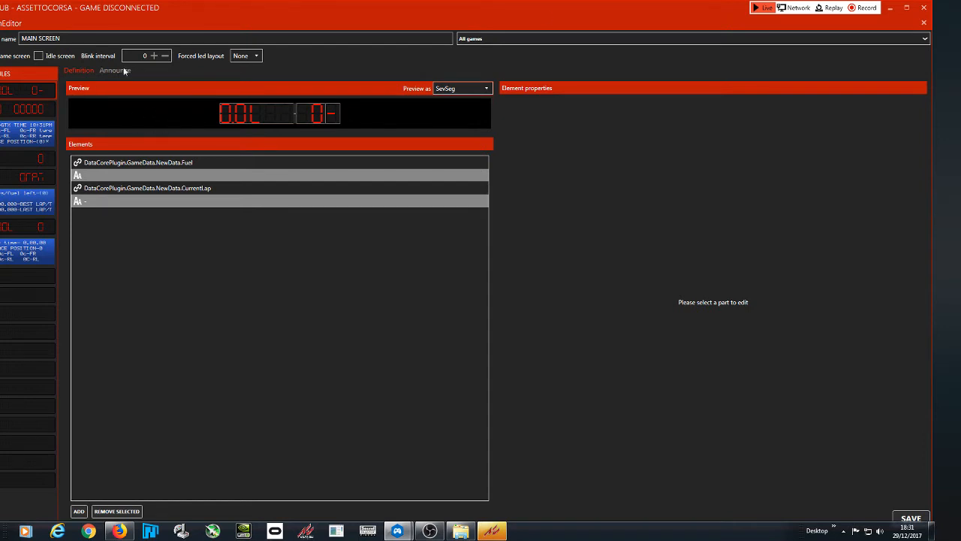
left_click(924, 23)
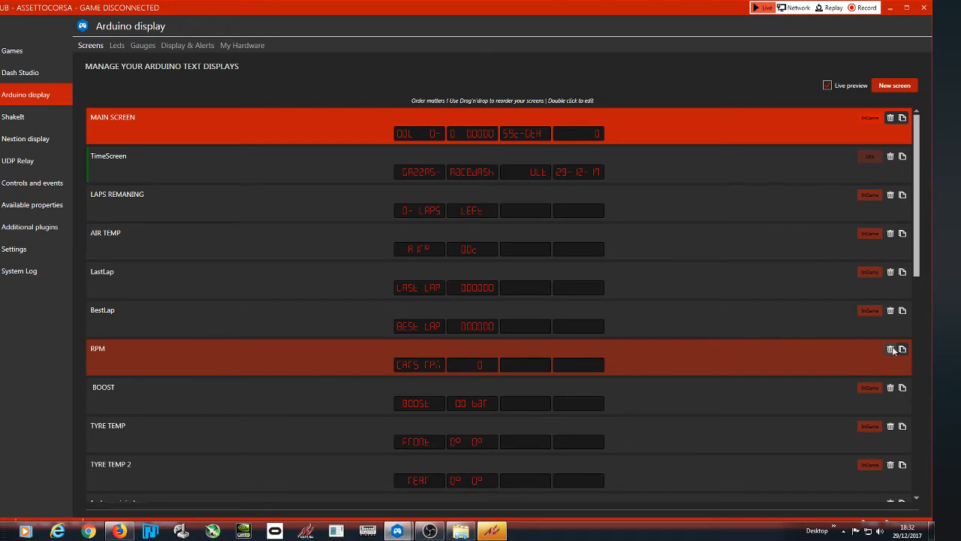
- Open the RPM screen in the editor to view its CARS RPM text element, and close it
left_click(762, 365)
double_click(761, 366)
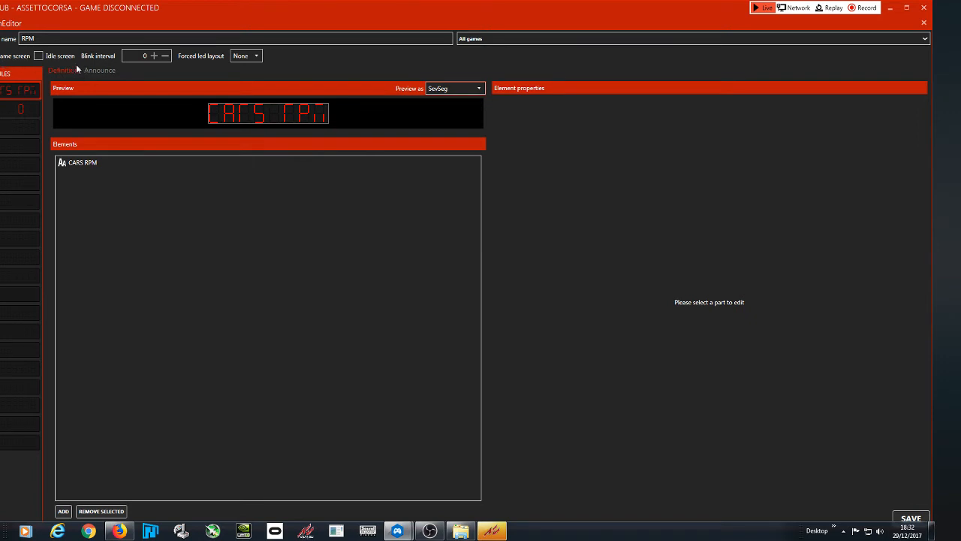
left_click(924, 23)
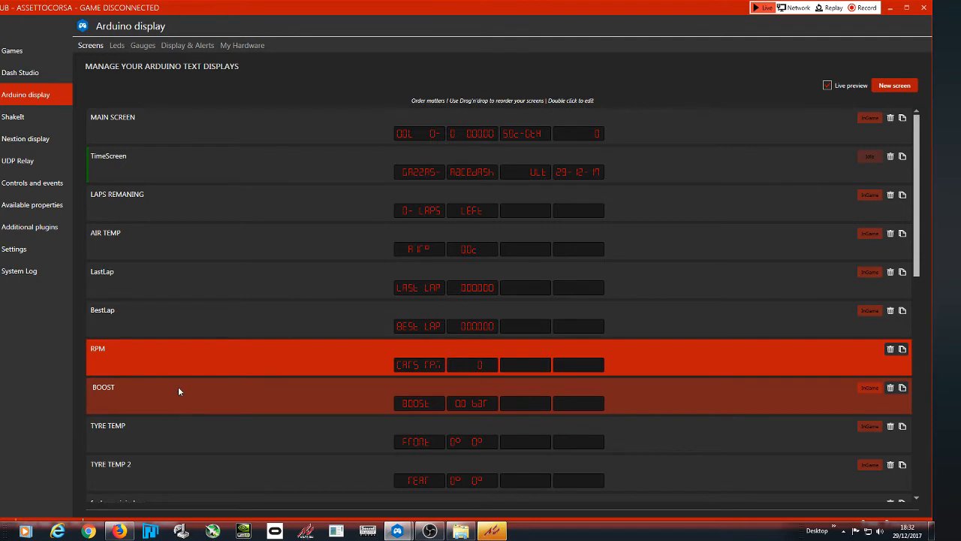
- Open the BRAKE TEMP screen, examine its brake temperature elements on the LCD module, and close the editor
scroll(226, 283, "down", 2)
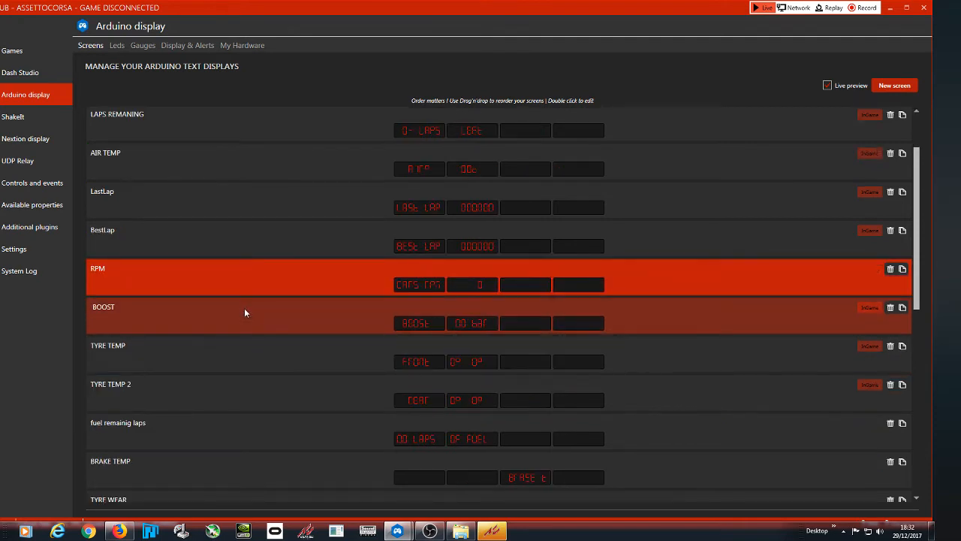
scroll(245, 312, "down", 2)
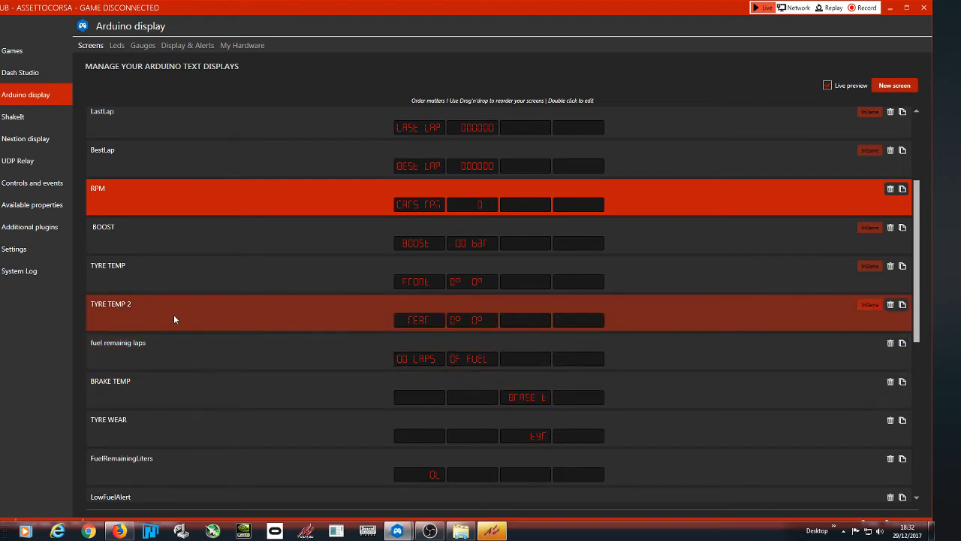
scroll(165, 320, "down", 2)
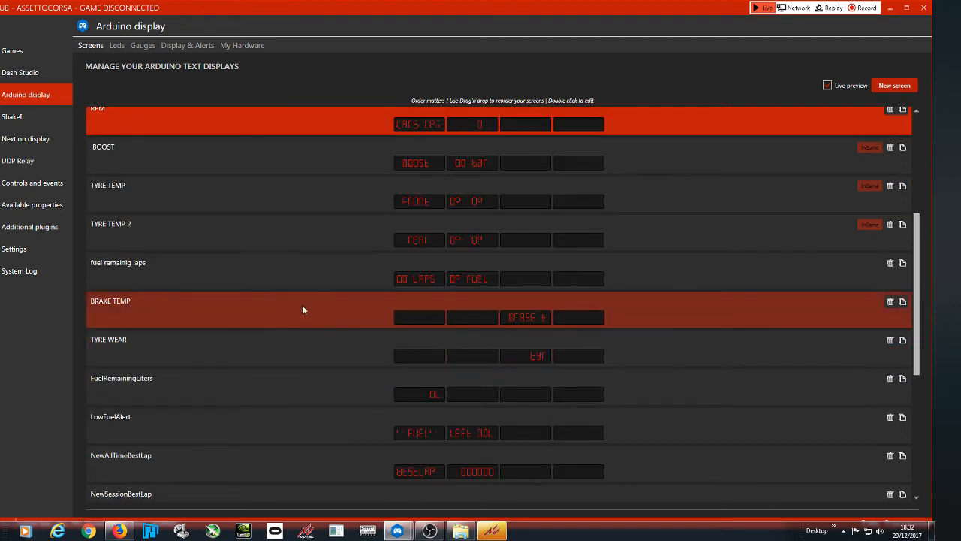
double_click(530, 307)
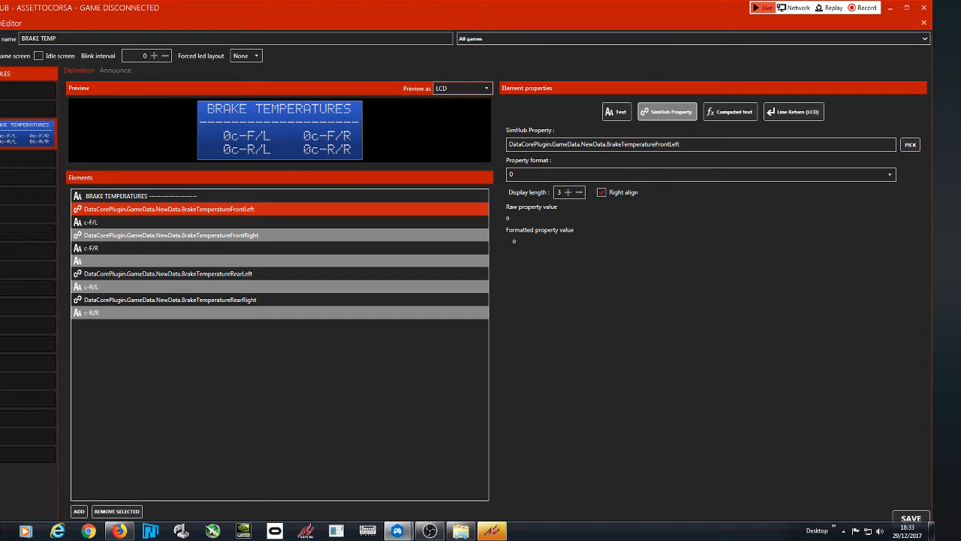
left_click(924, 23)
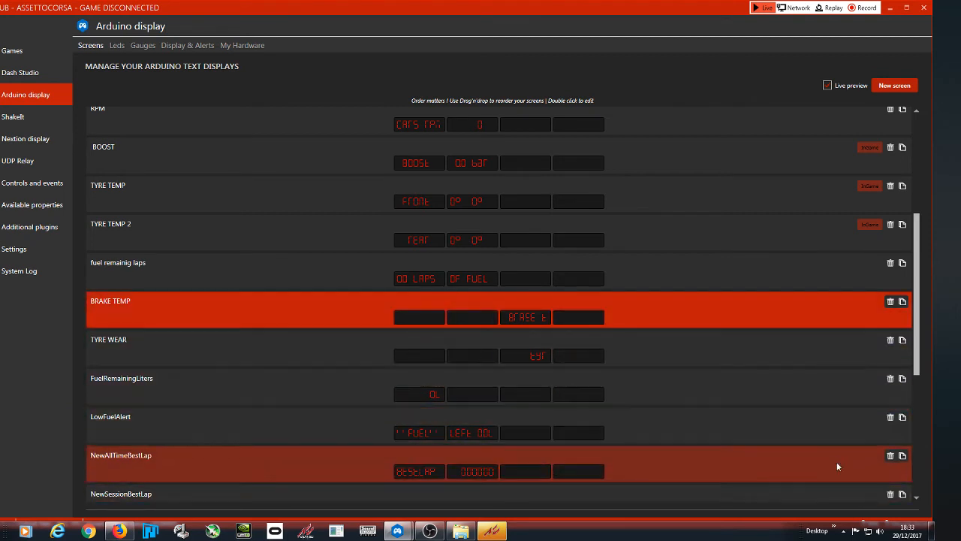
- Look through the remaining Arduino text display screens, and briefly reopen MAIN SCREEN to view its modules
scroll(821, 392, "down", 2)
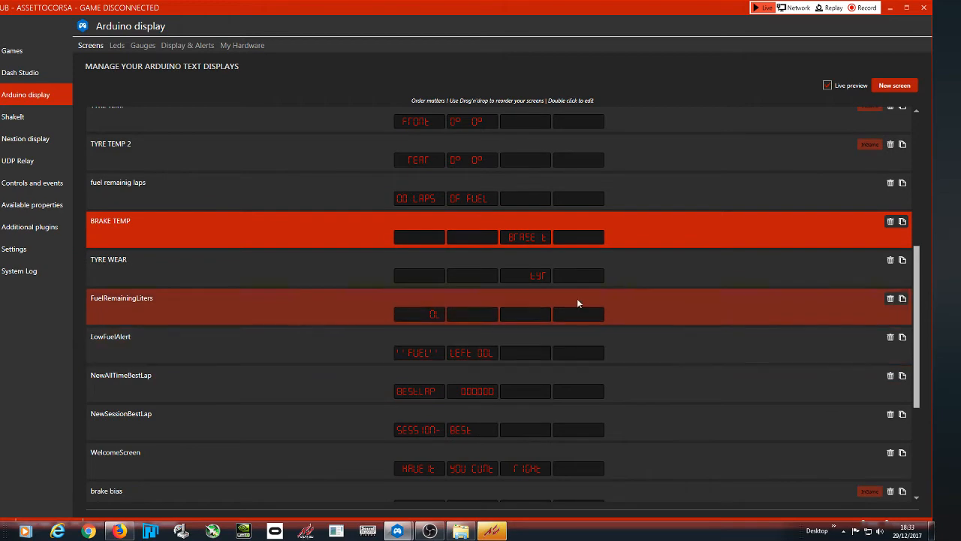
scroll(821, 309, "down", 2)
scroll(797, 319, "down", 3)
scroll(794, 324, "up", 10)
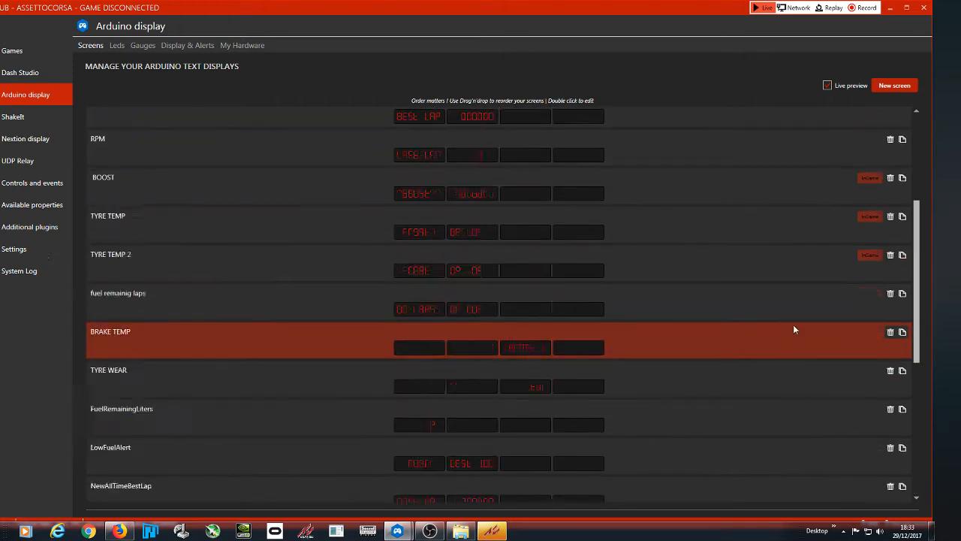
scroll(794, 329, "up", 3)
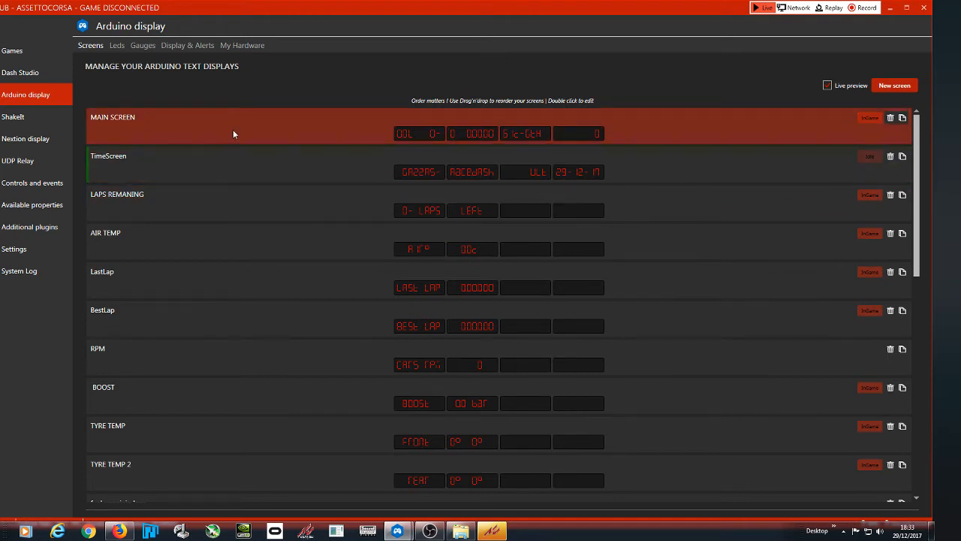
double_click(314, 127)
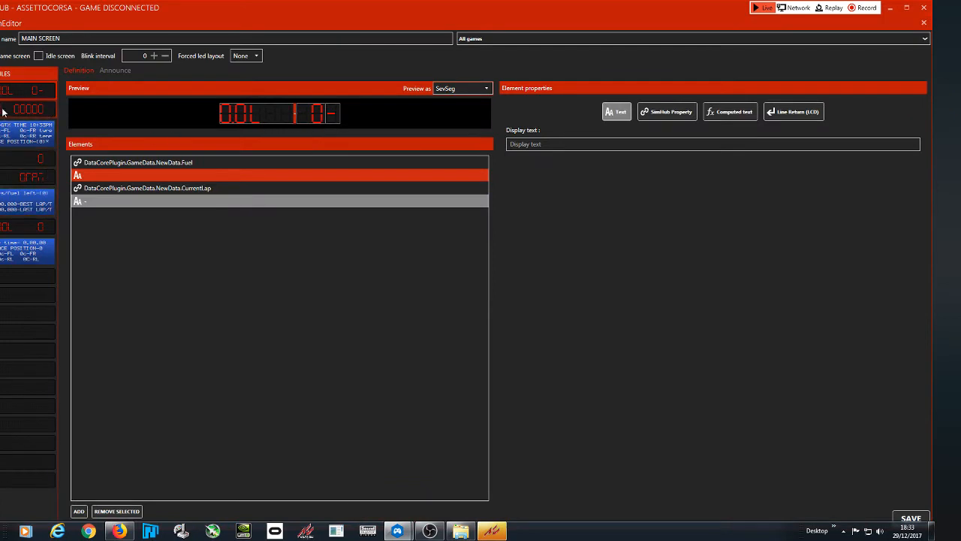
left_click(923, 22)
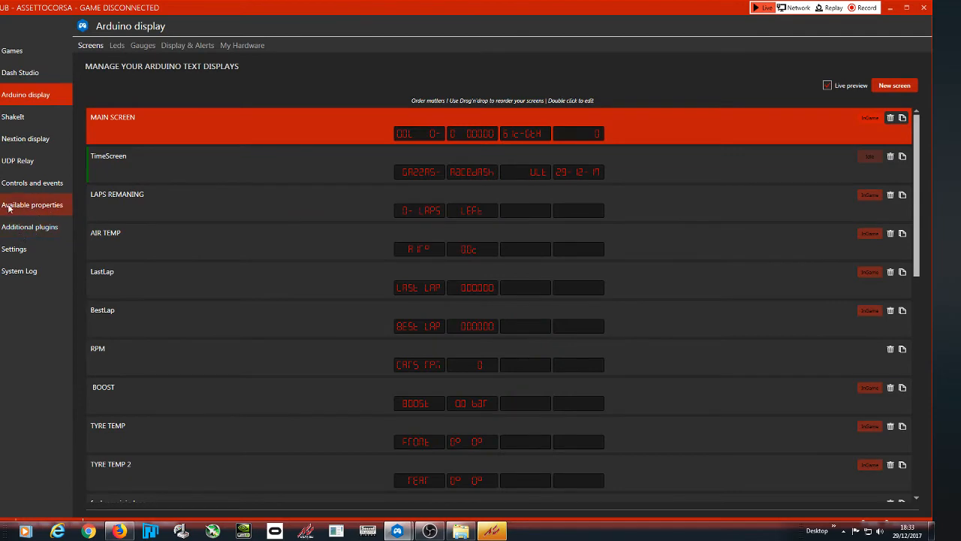
- Start a new controller mapping with SerialDashPlugin's NextScreen as the target for a Thrustmaster wheel button, and view the input modes
left_click(25, 184)
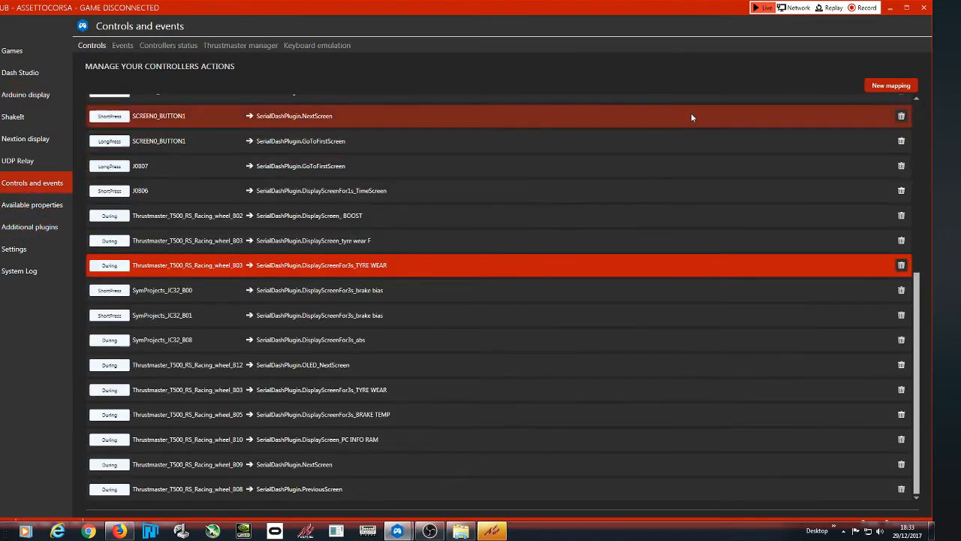
left_click(891, 86)
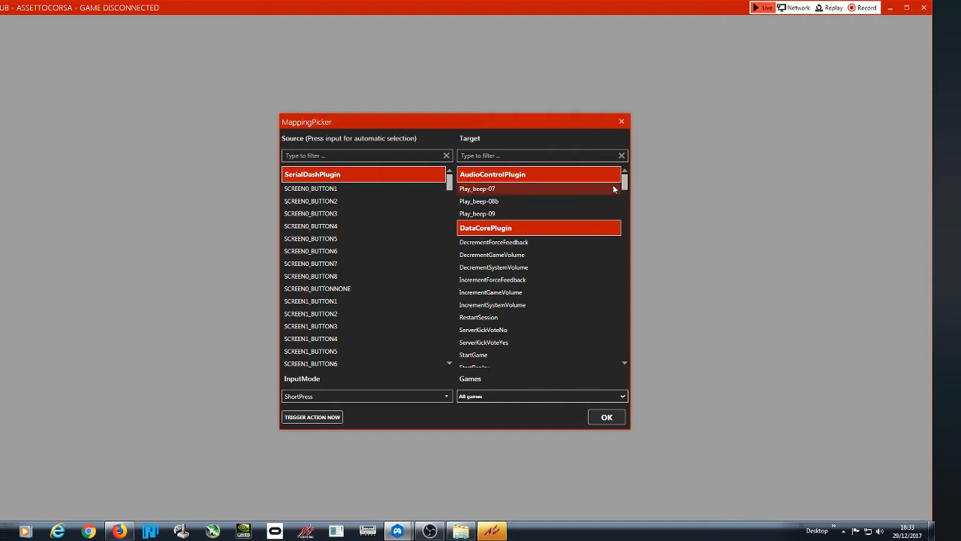
left_click_drag(624, 184, 622, 222)
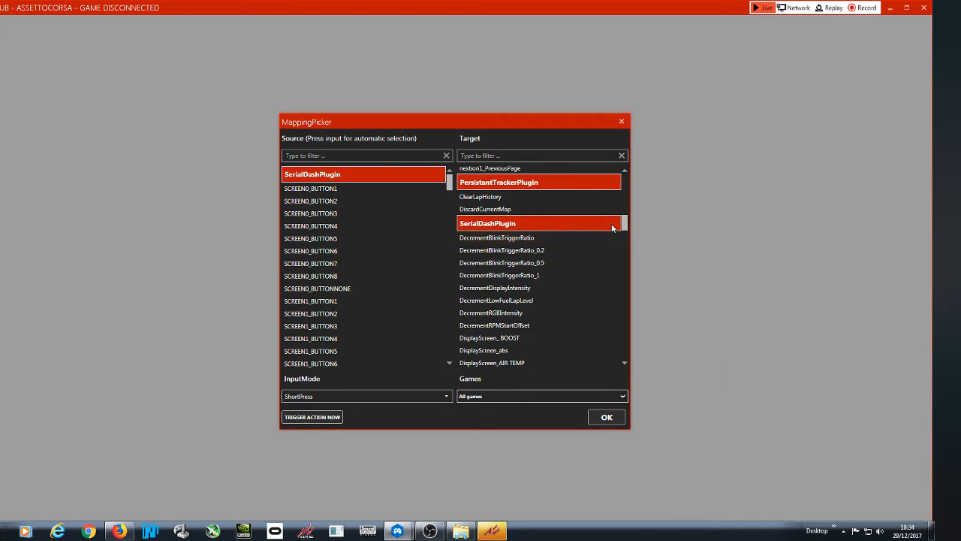
left_click_drag(625, 223, 632, 320)
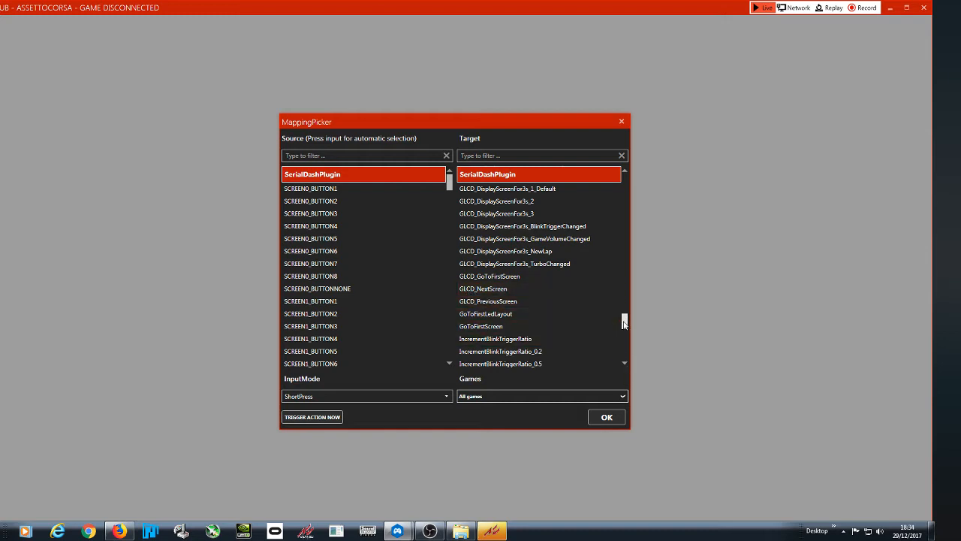
left_click_drag(625, 323, 625, 333)
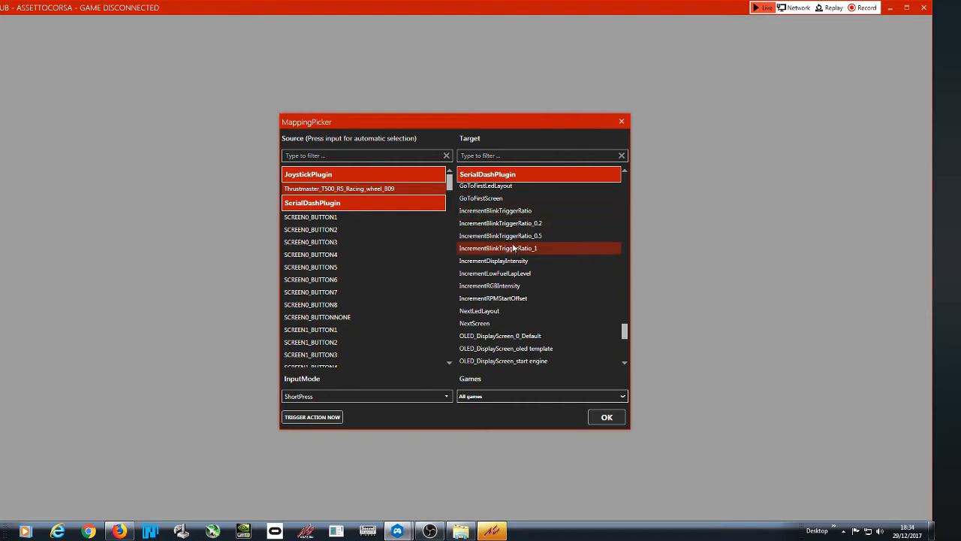
left_click(483, 324)
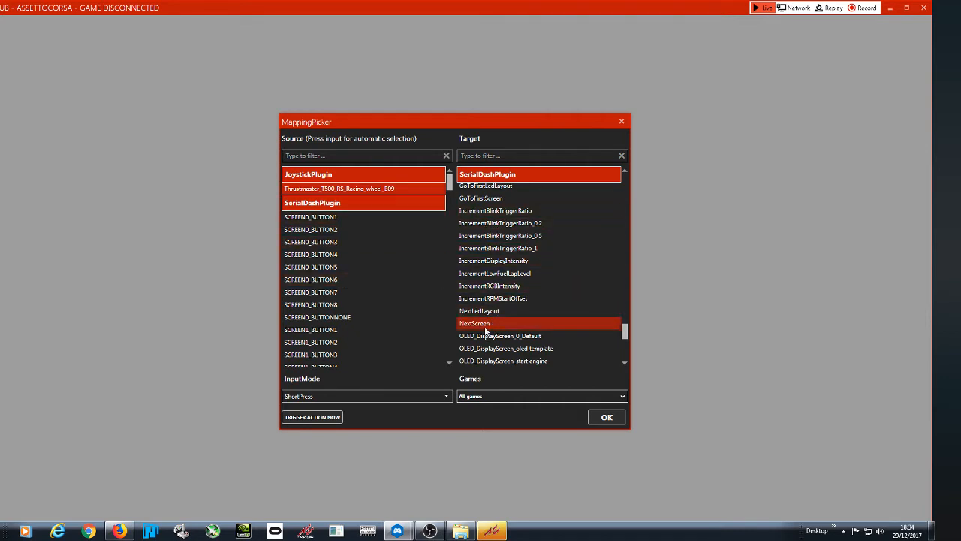
left_click(444, 400)
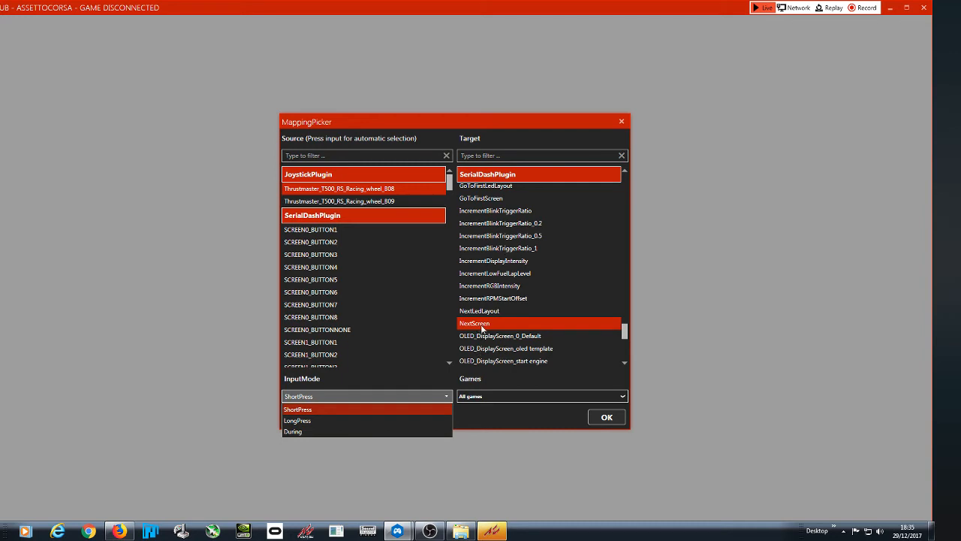
- Find PreviousScreen among the SerialDashPlugin targets, view the input modes, and close the mapping picker without saving
left_click(626, 335)
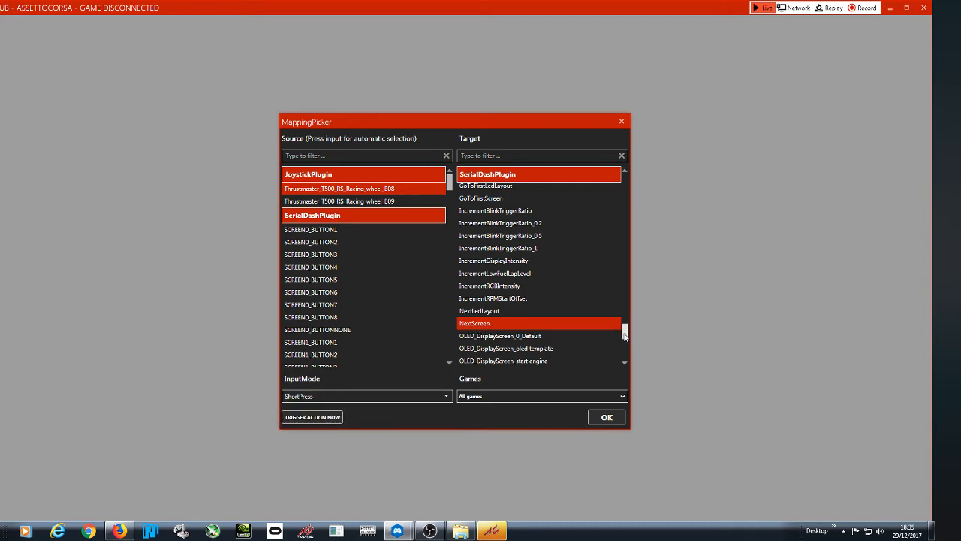
scroll(627, 365, "down", 6)
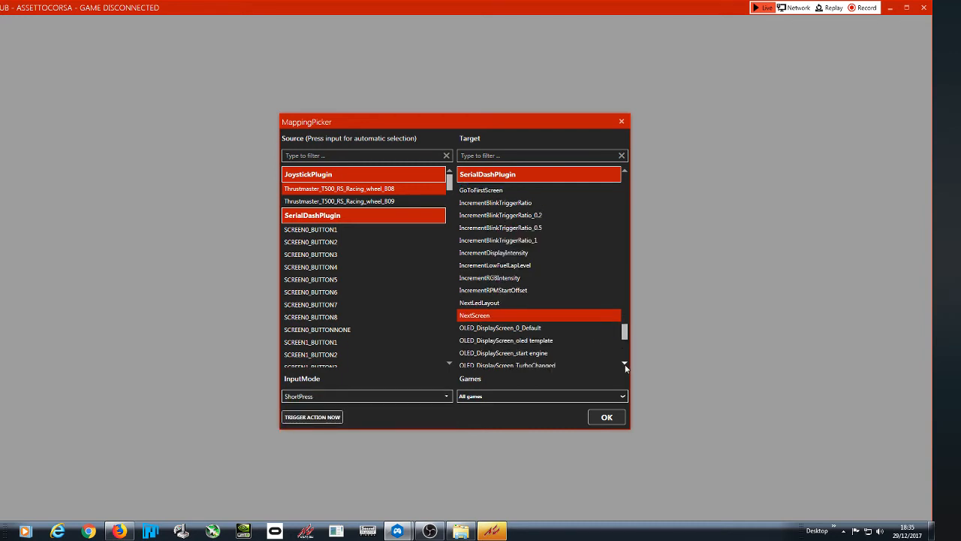
scroll(626, 366, "down", 7)
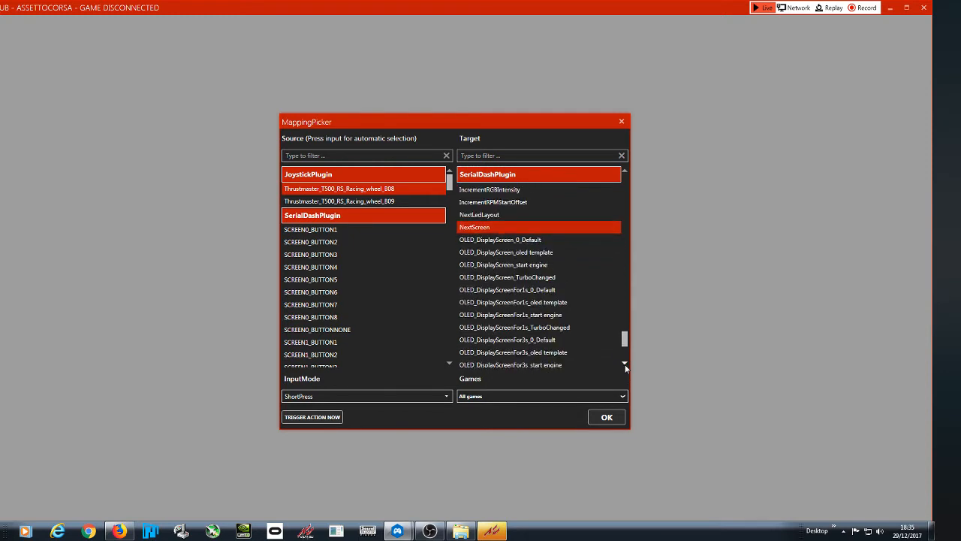
scroll(626, 366, "down", 1)
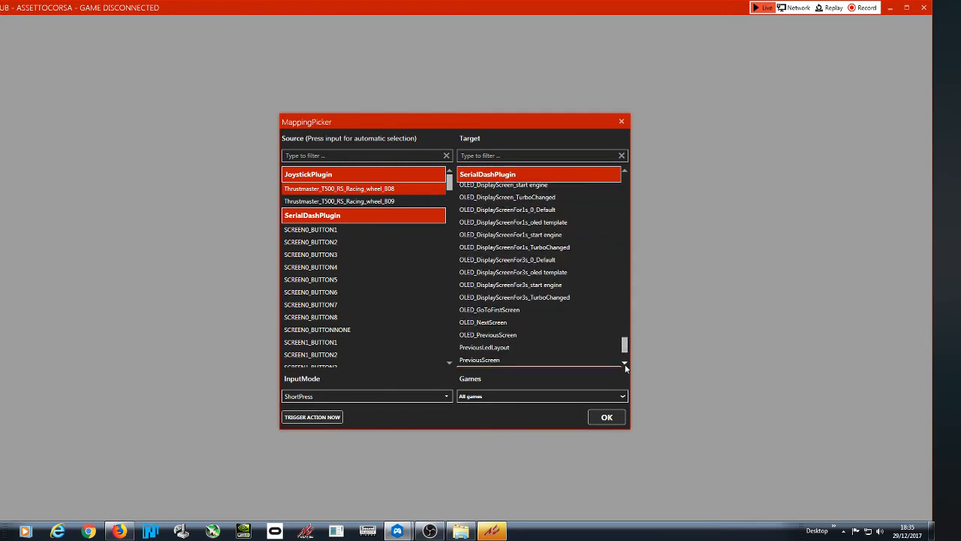
scroll(626, 366, "down", 1)
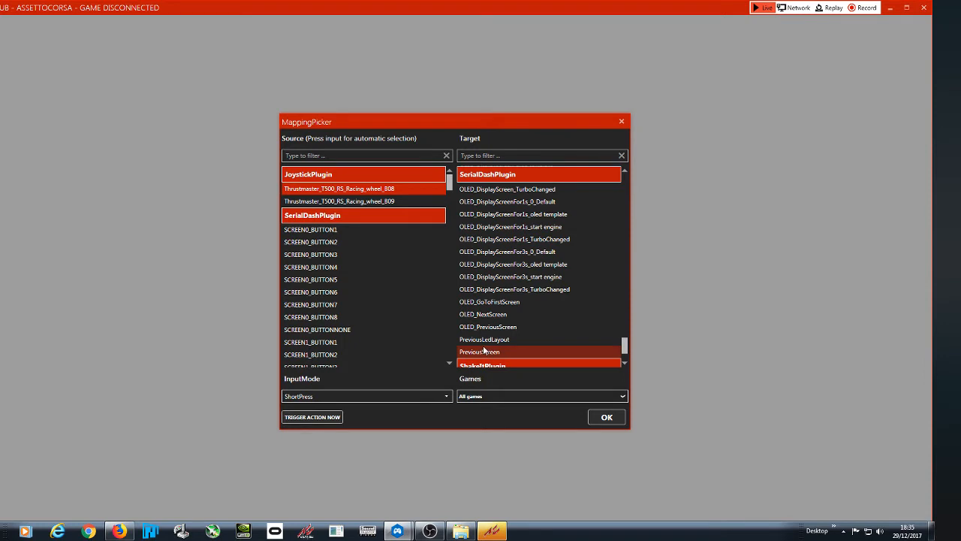
left_click(450, 396)
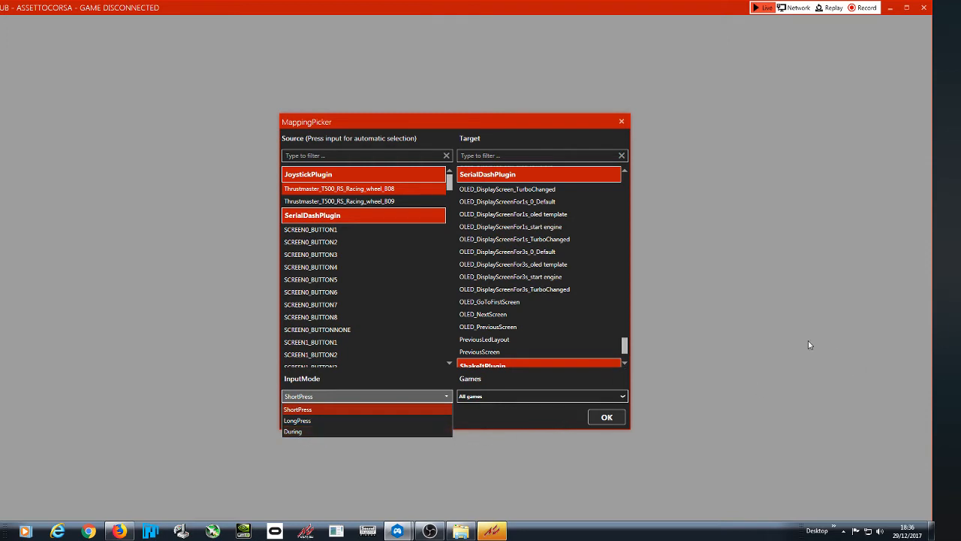
left_click(619, 120)
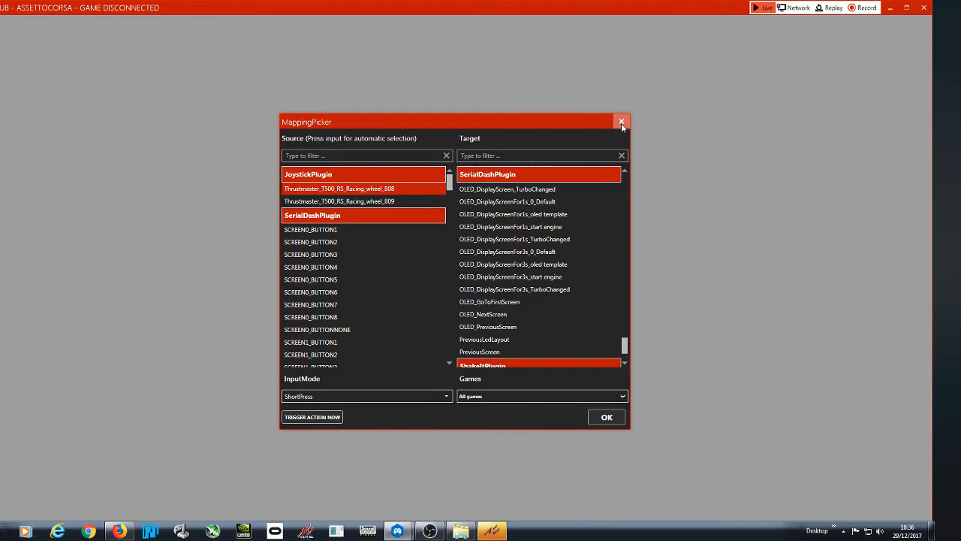
left_click(620, 122)
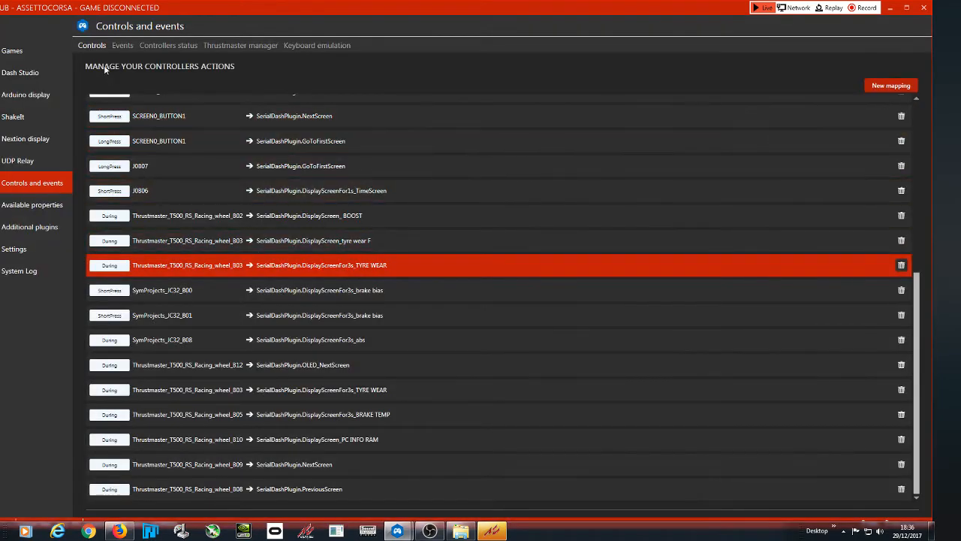
- Return to the Arduino text display screens and move AIR TEMP above LAPS REMANING in the screen order
left_click(27, 93)
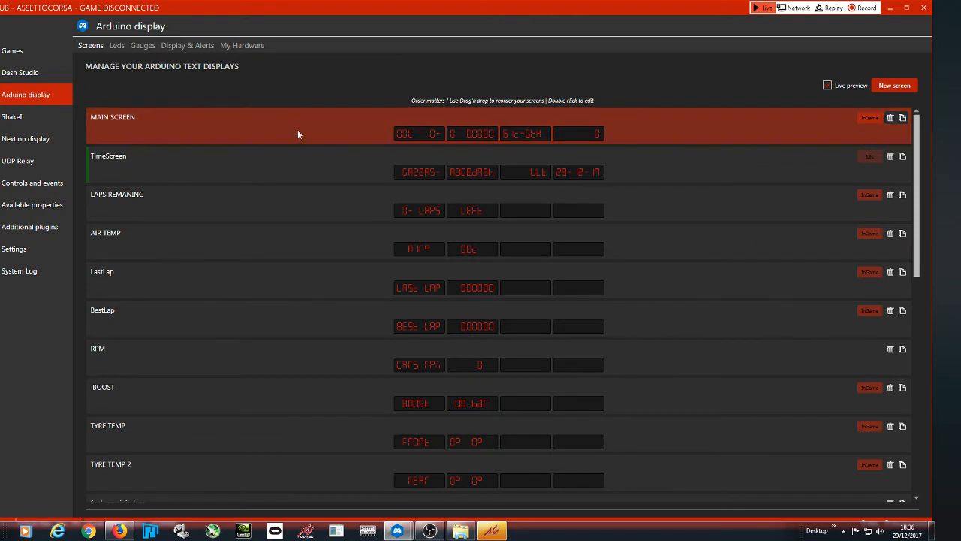
left_click(298, 135)
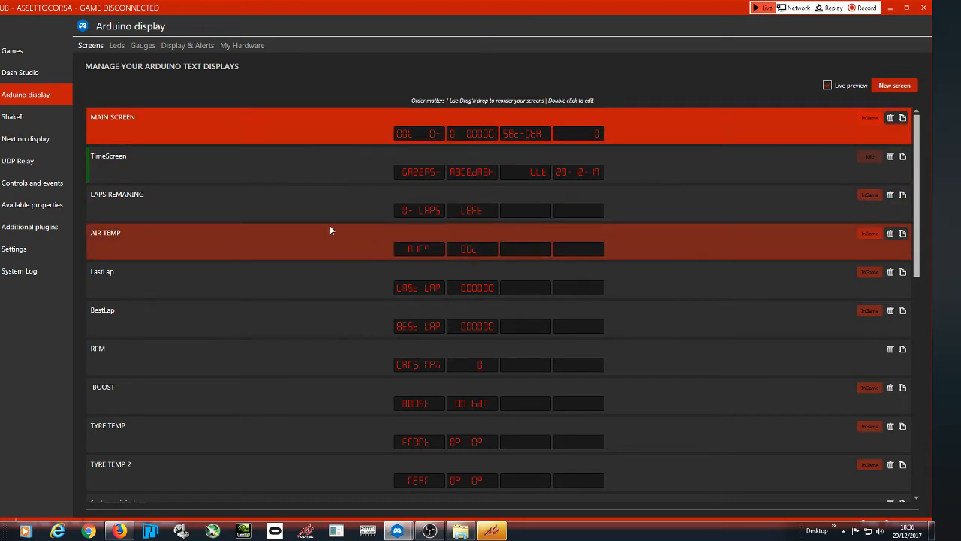
left_click_drag(330, 245, 324, 196)
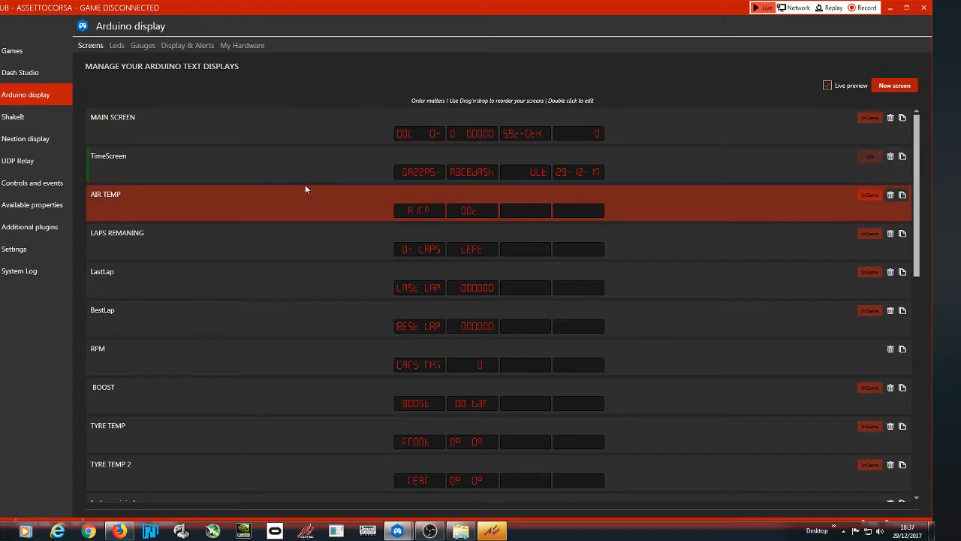
- View the announce texts of MAIN SCREEN's first two modules, close the editor, and look through the screen list
double_click(308, 139)
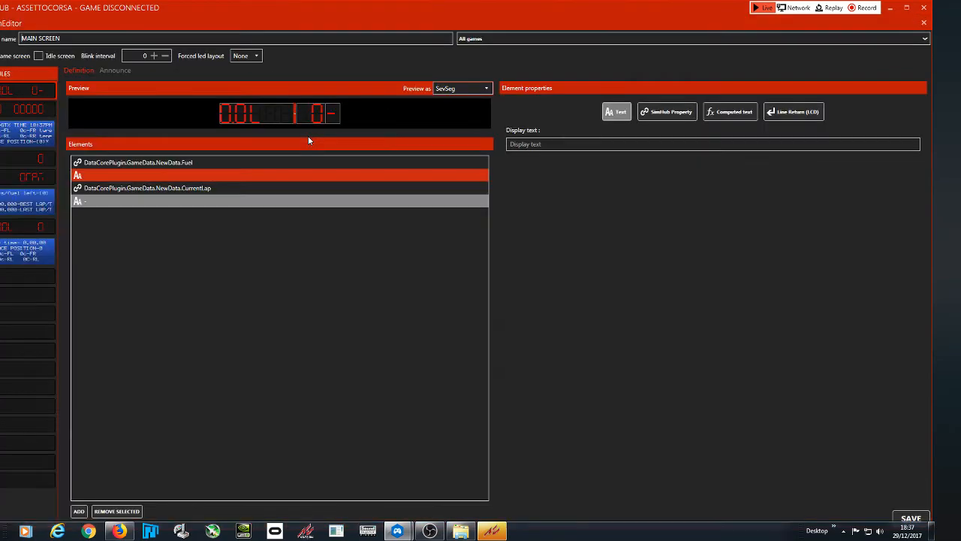
left_click(105, 69)
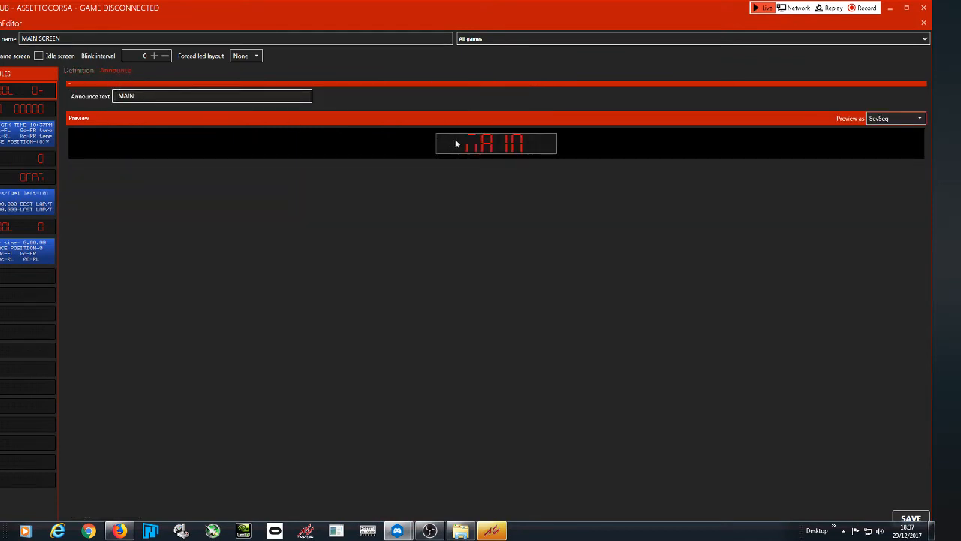
left_click(21, 108)
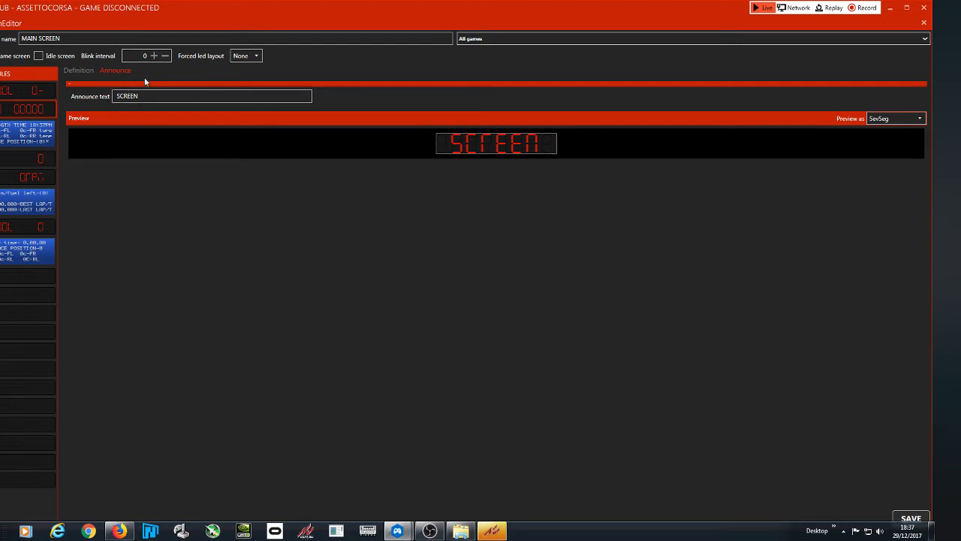
left_click(924, 22)
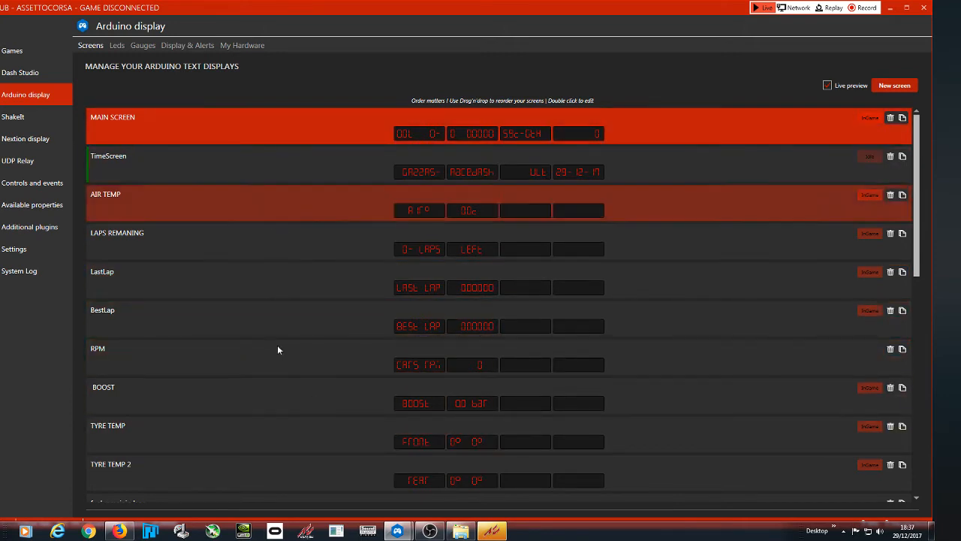
scroll(256, 361, "down", 10)
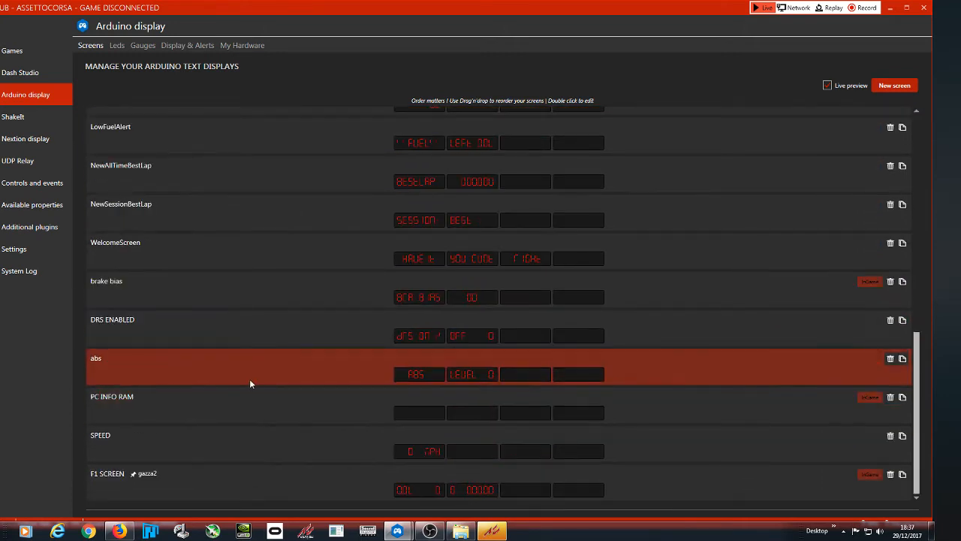
scroll(290, 299, "up", 10)
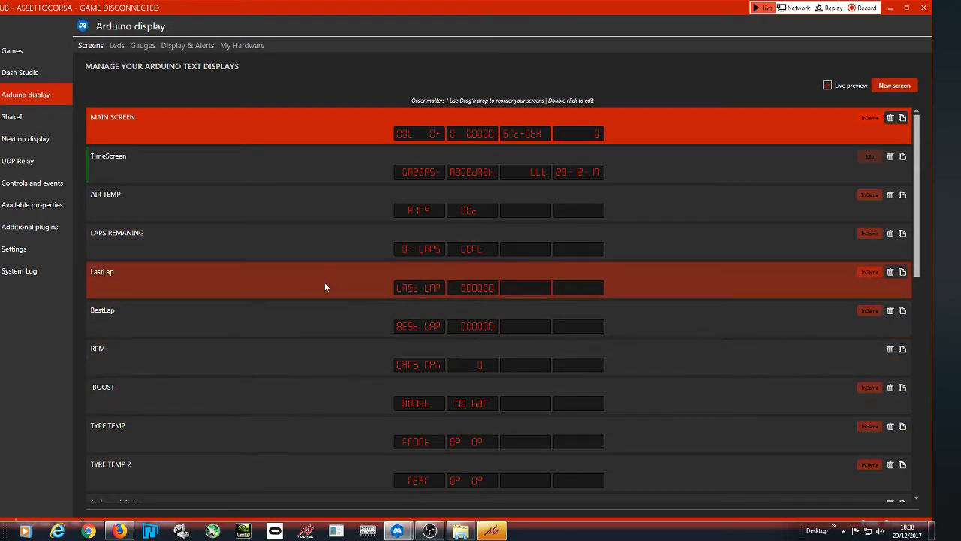
- Open the BestLap screen, view its forced LED layout options, and close the editor without changing anything
double_click(330, 318)
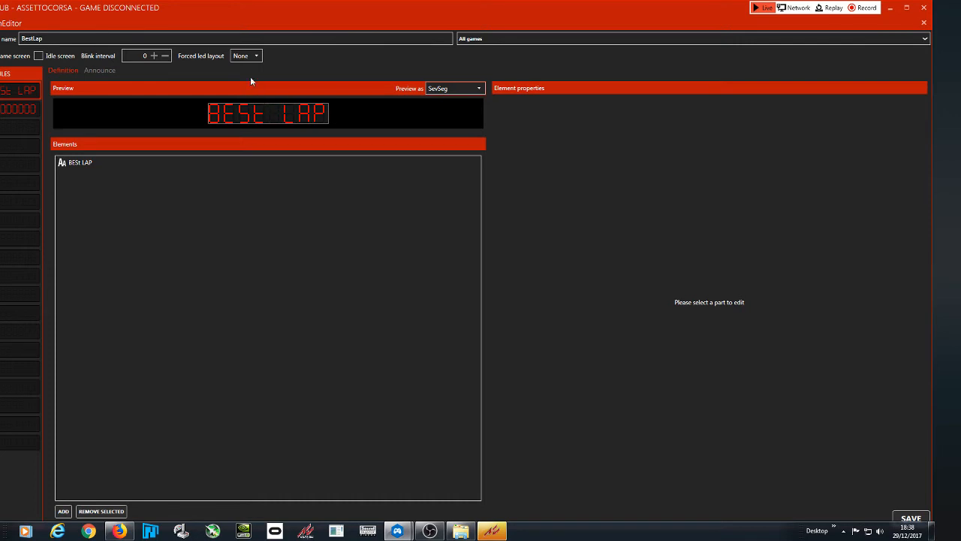
left_click(256, 58)
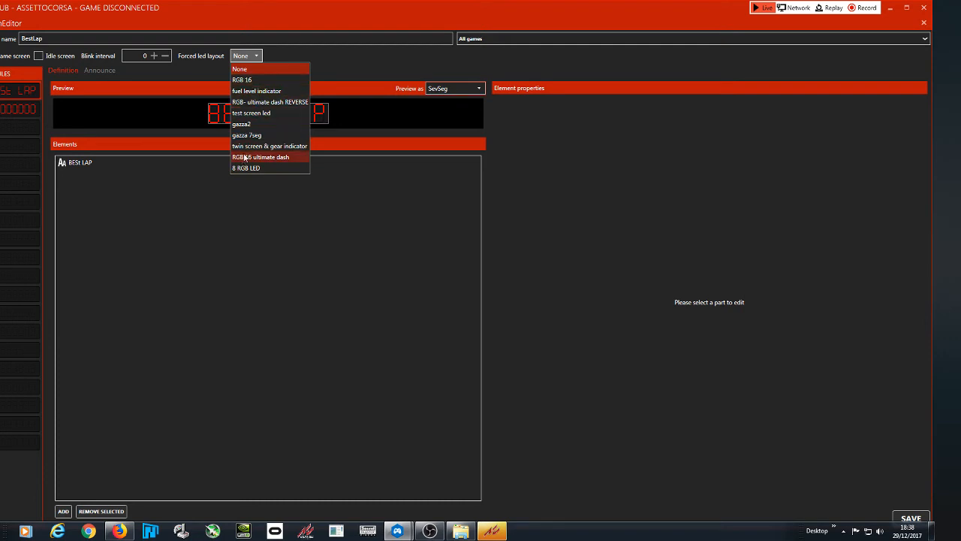
left_click(651, 60)
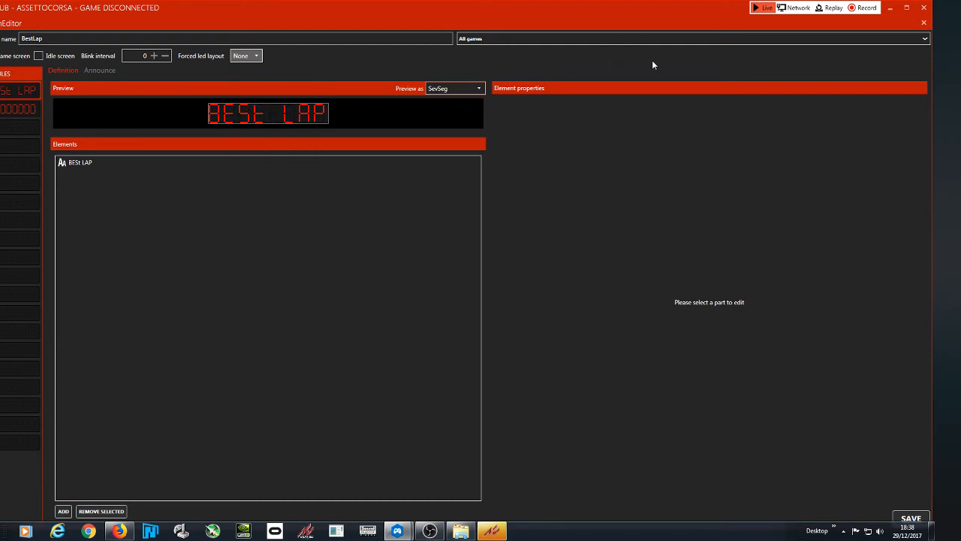
left_click(923, 23)
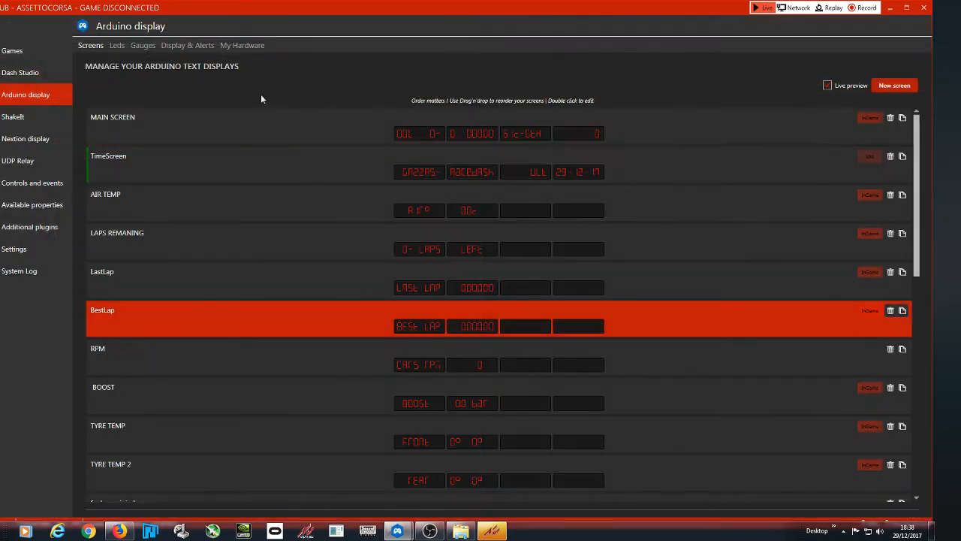
- Open the fuel level indicator LED layout and expand its first three TM1638 LED mappings to examine their positions, colors and values
left_click(117, 46)
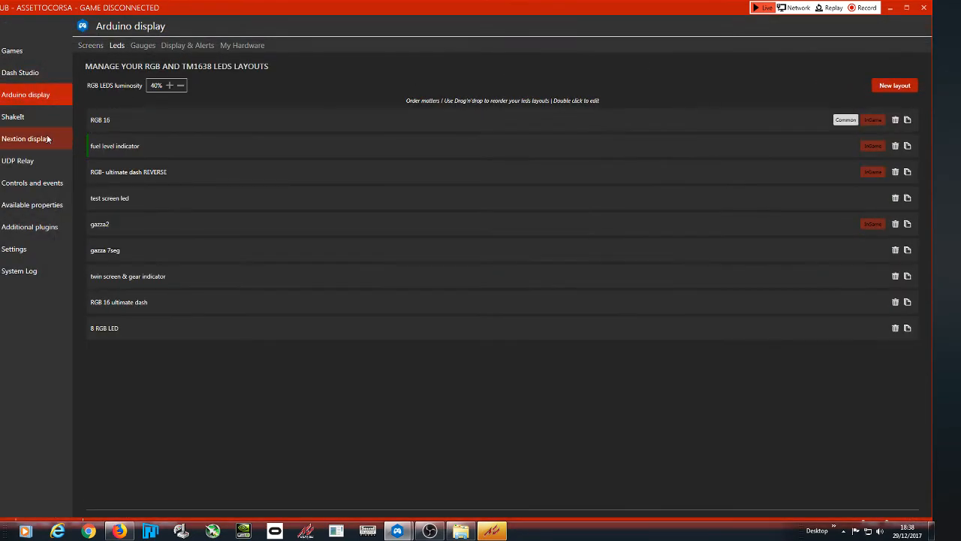
left_click(239, 146)
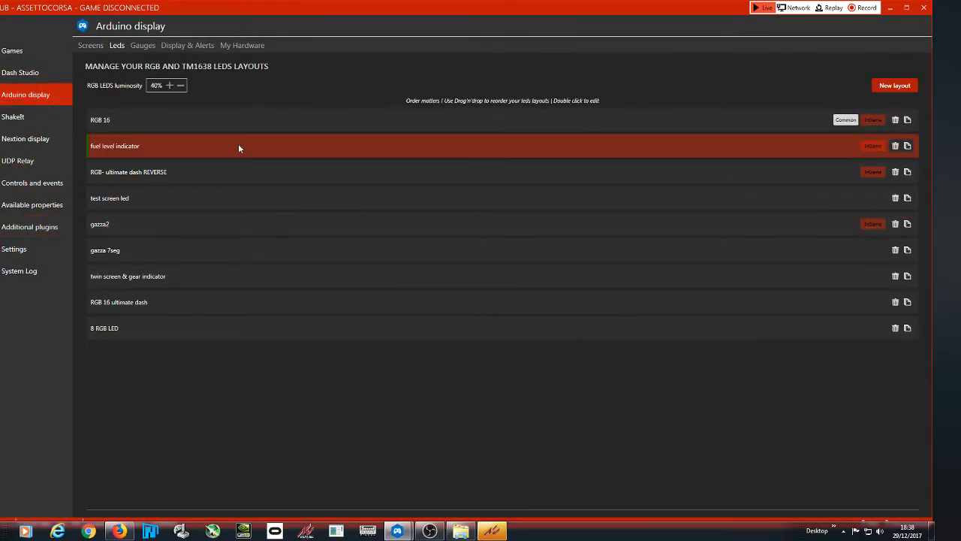
double_click(238, 146)
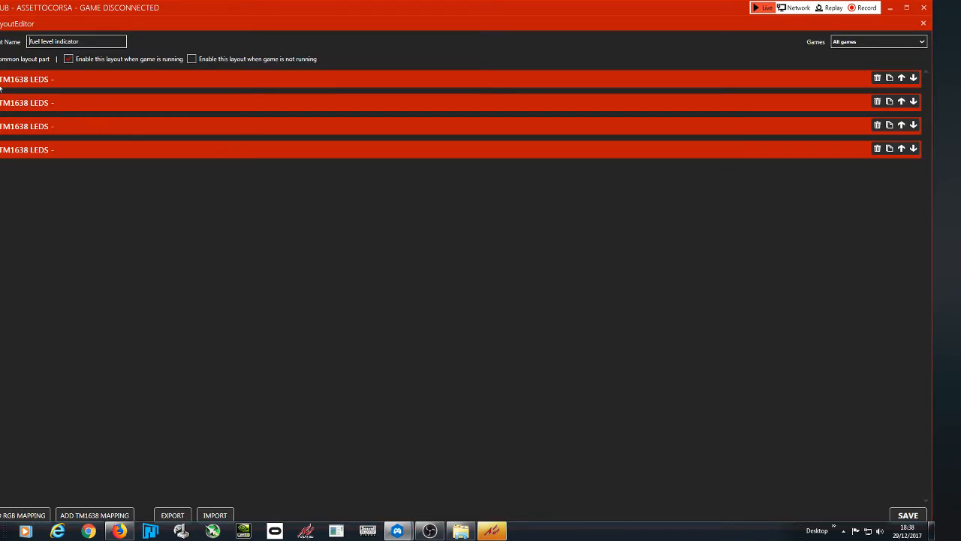
left_click(0, 79)
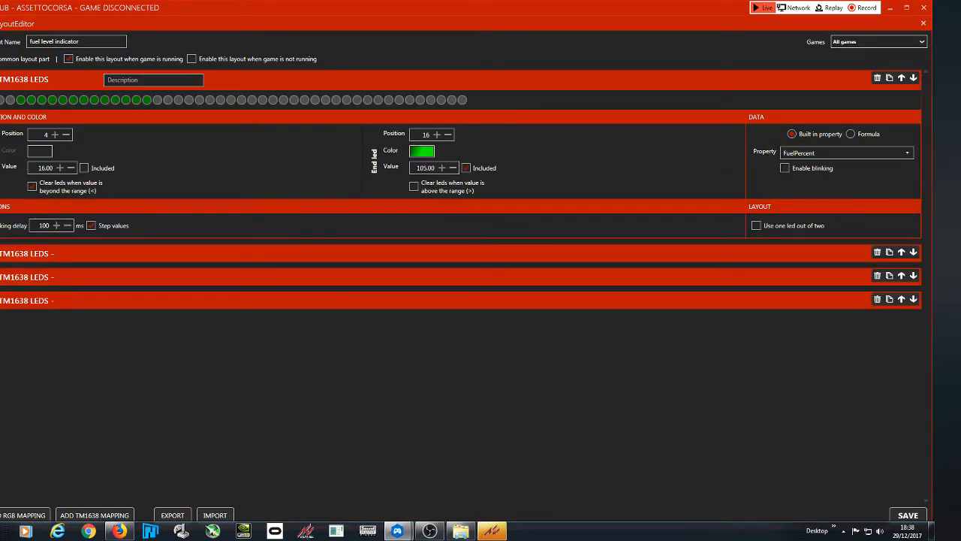
left_click(1, 254)
left_click(1, 428)
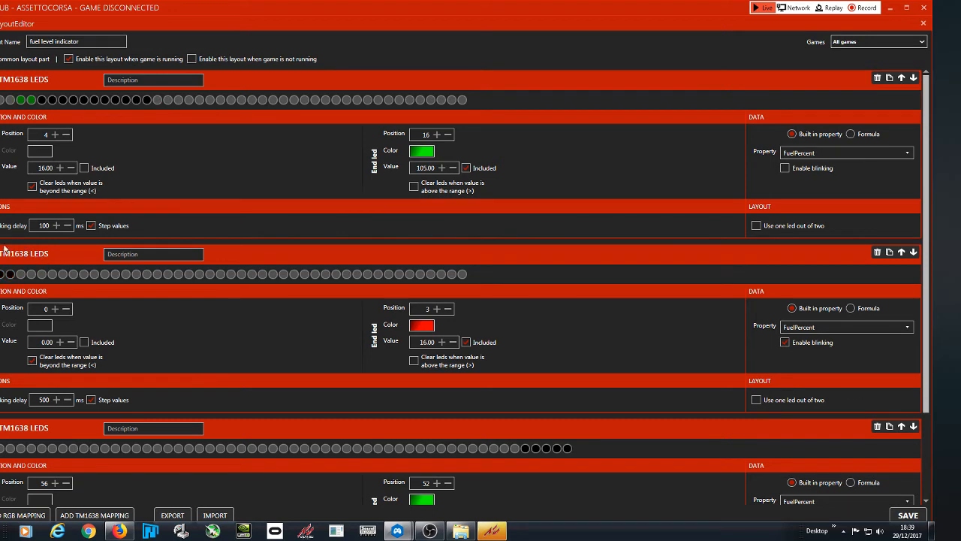
scroll(66, 383, "down", 2)
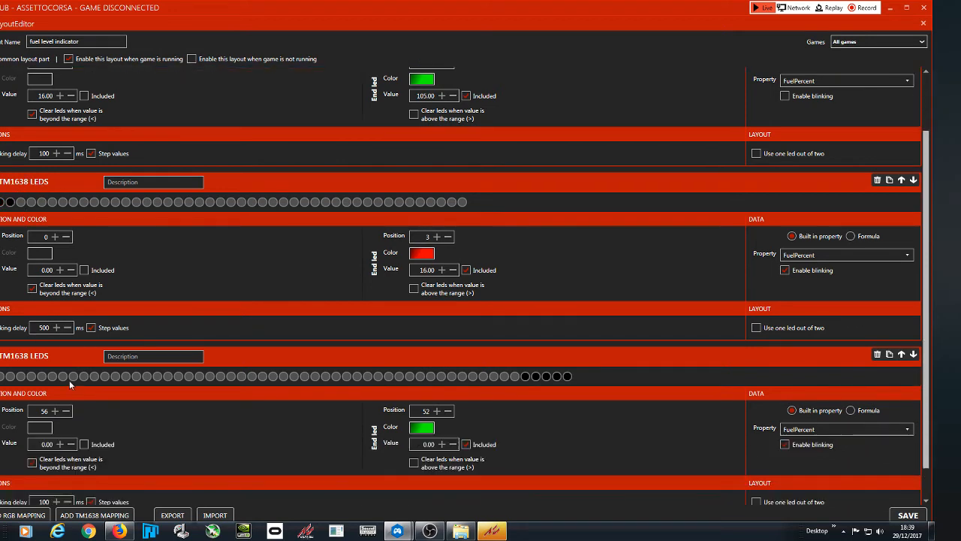
scroll(69, 380, "down", 1)
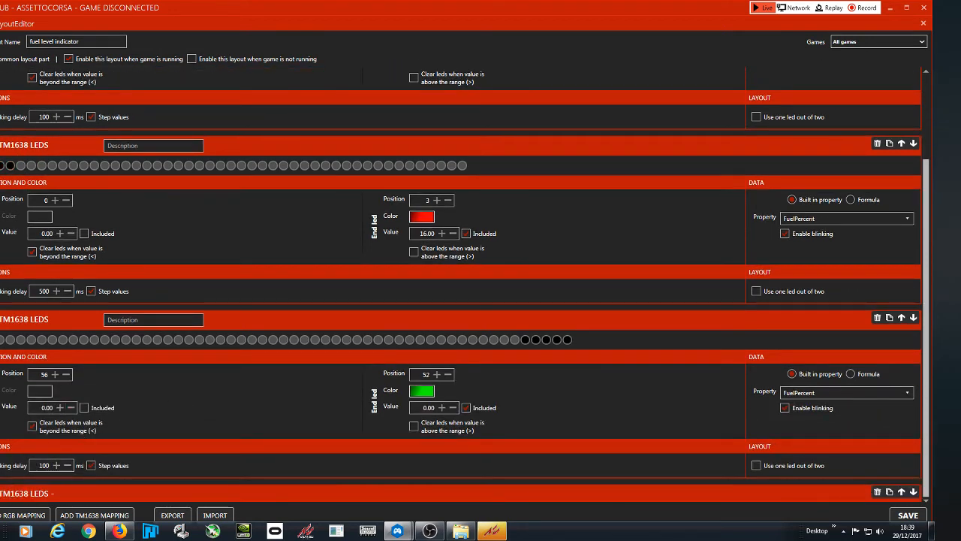
scroll(113, 73, "up", 1)
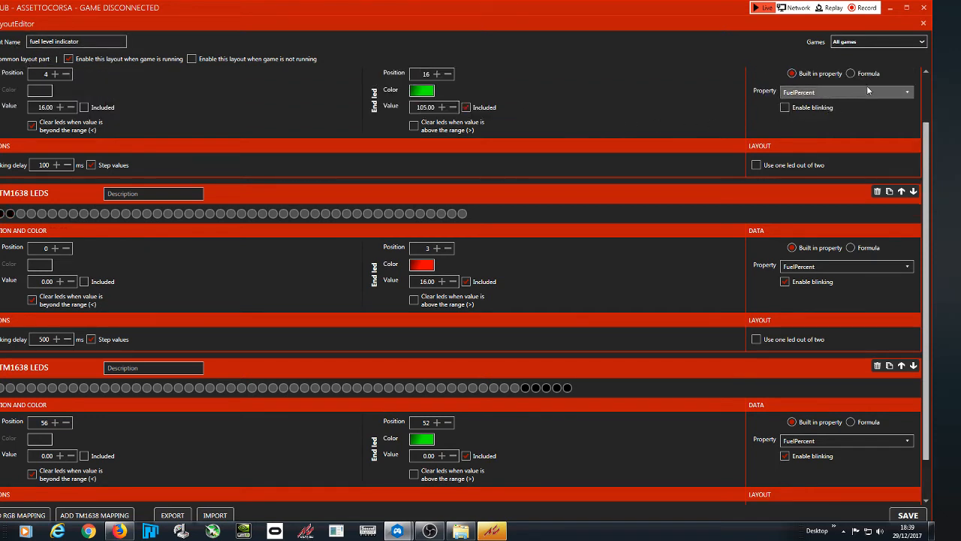
- View the built-in properties available for the first TM1638 LED mapping, keeping FuelPercent selected
left_click(900, 91)
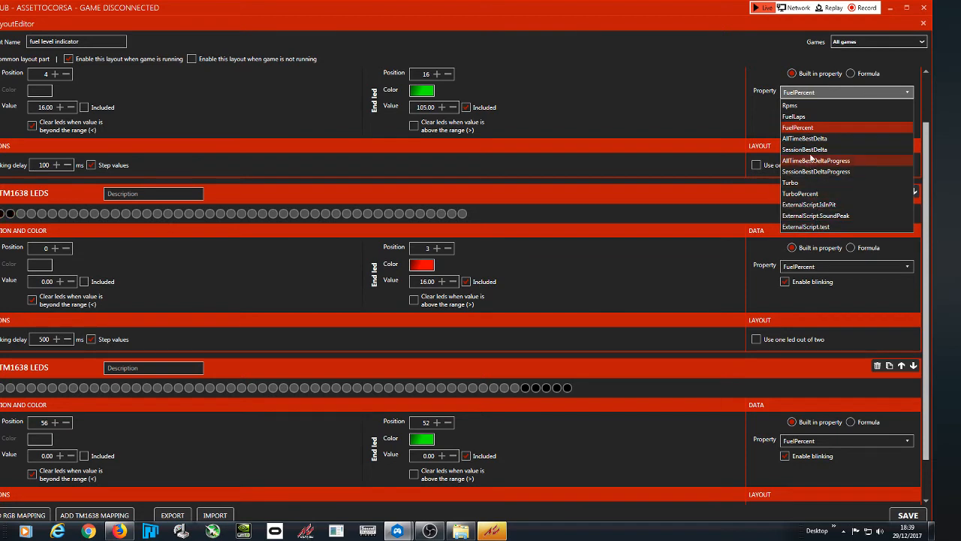
left_click(810, 128)
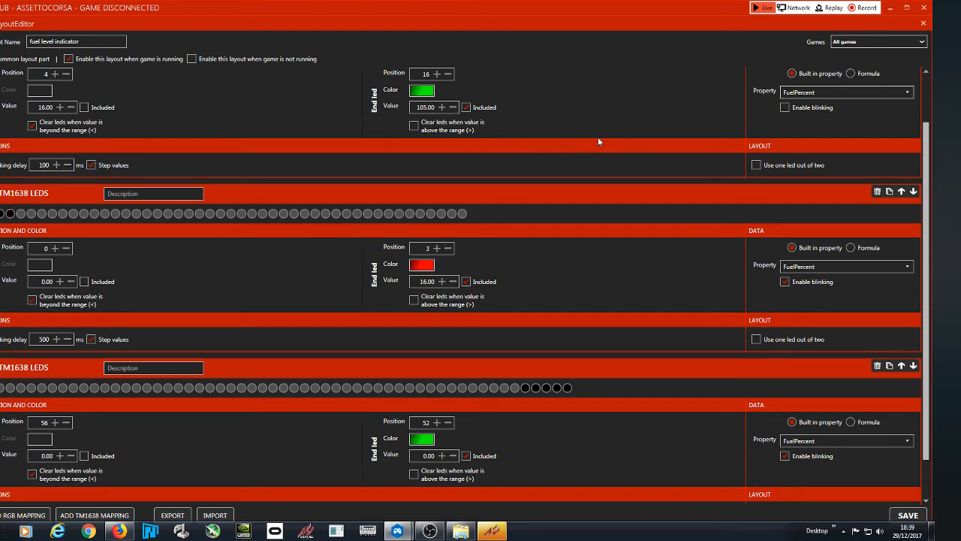
left_click(829, 92)
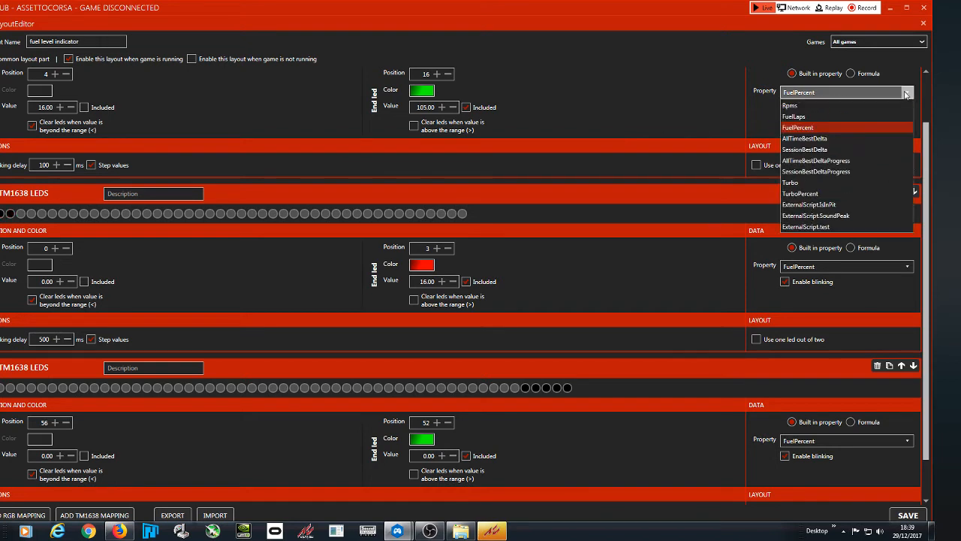
left_click(810, 131)
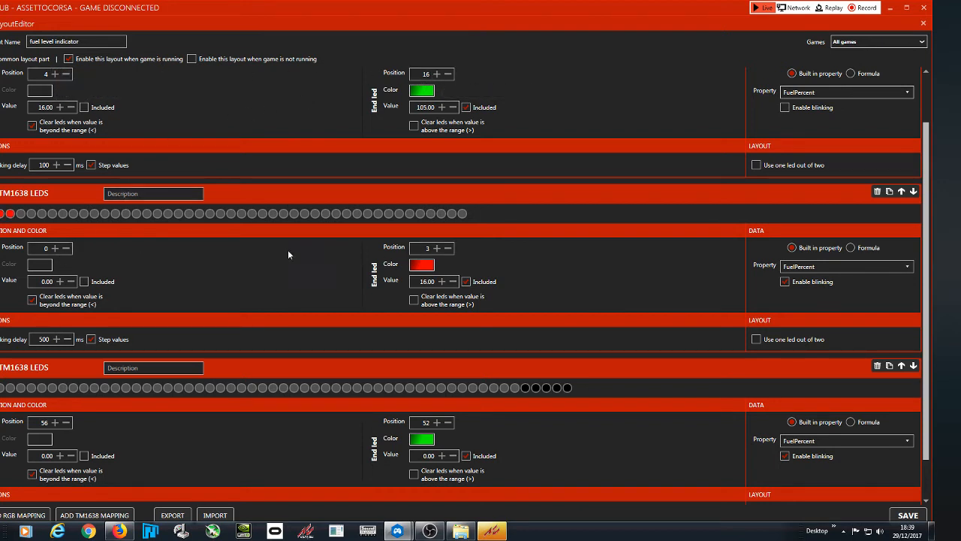
- Try Rpms as the first TM1638 LED mapping's property, restore FuelPercent, and close the layout without saving
scroll(105, 120, "up", 1)
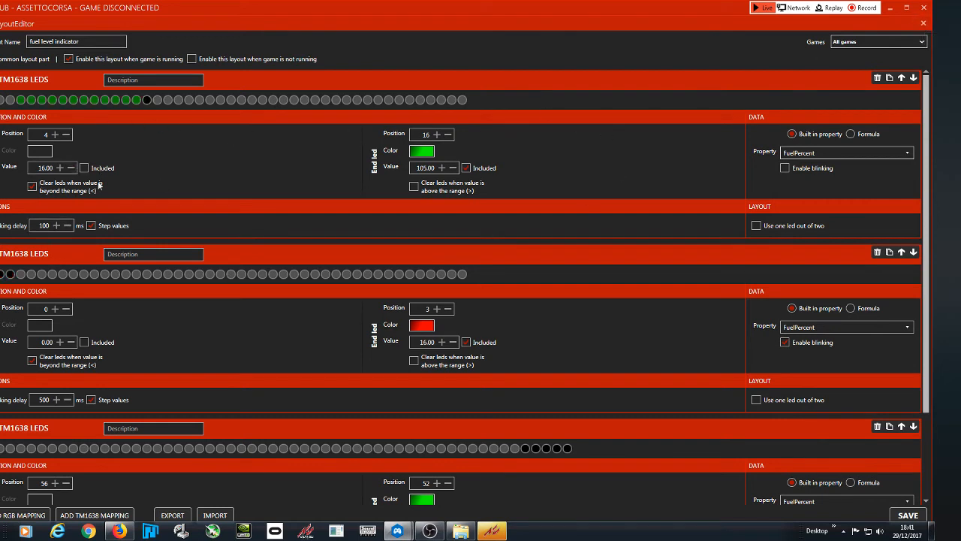
left_click(887, 153)
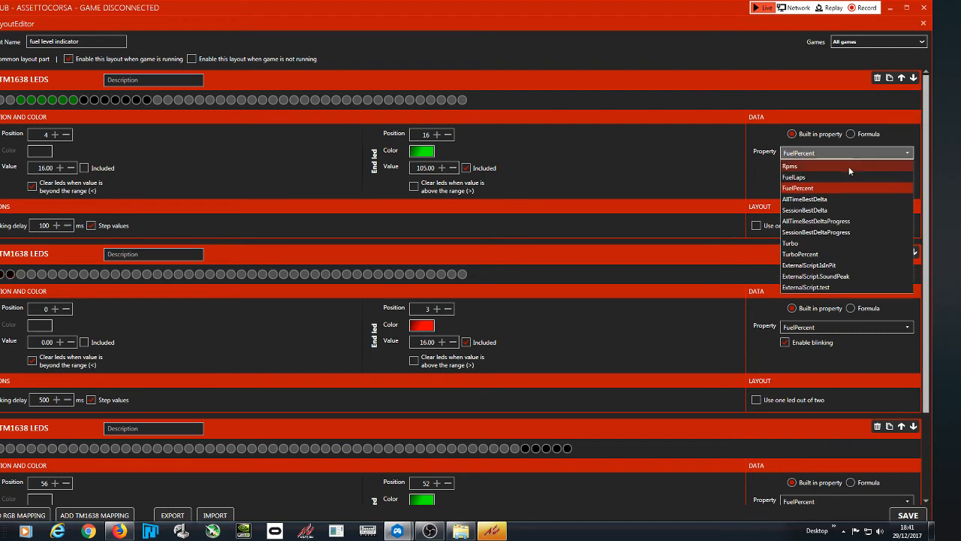
left_click(846, 170)
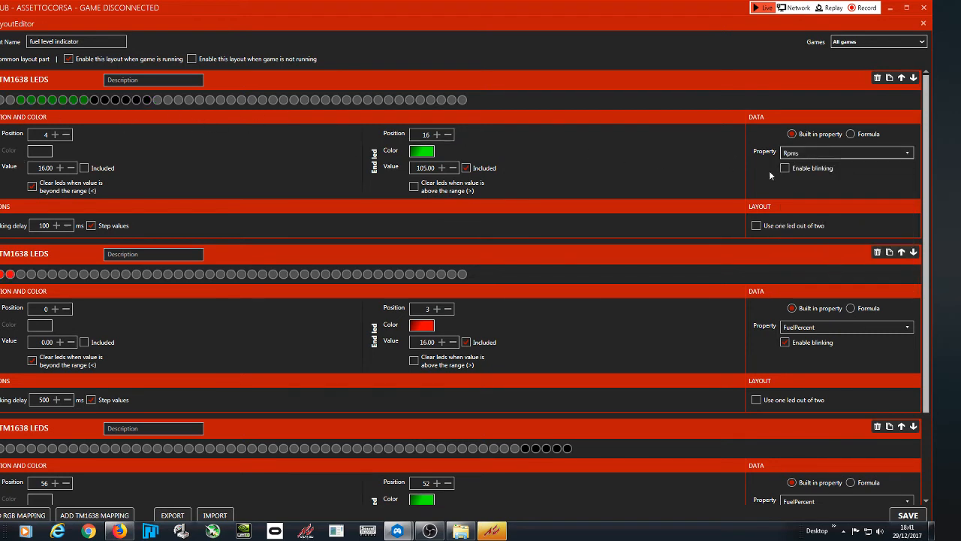
left_click(910, 153)
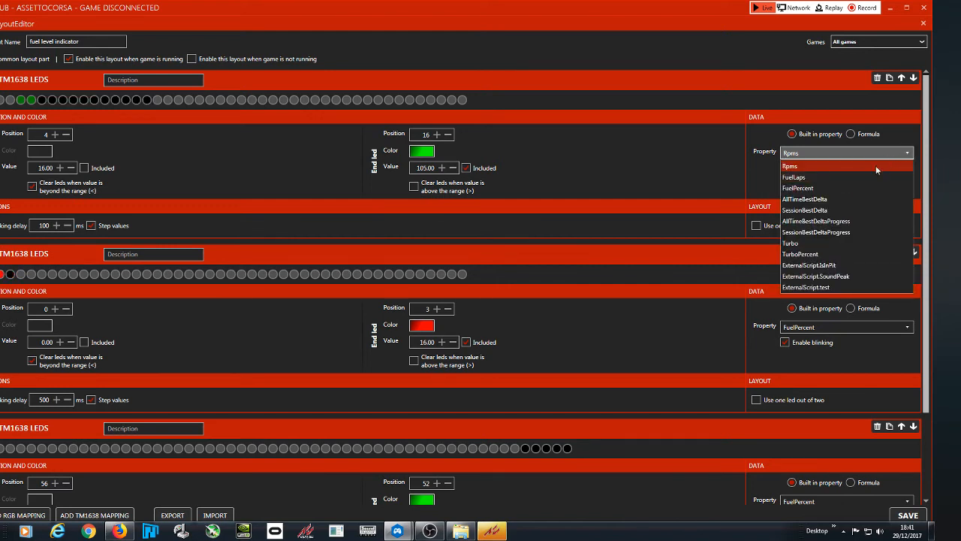
left_click(864, 187)
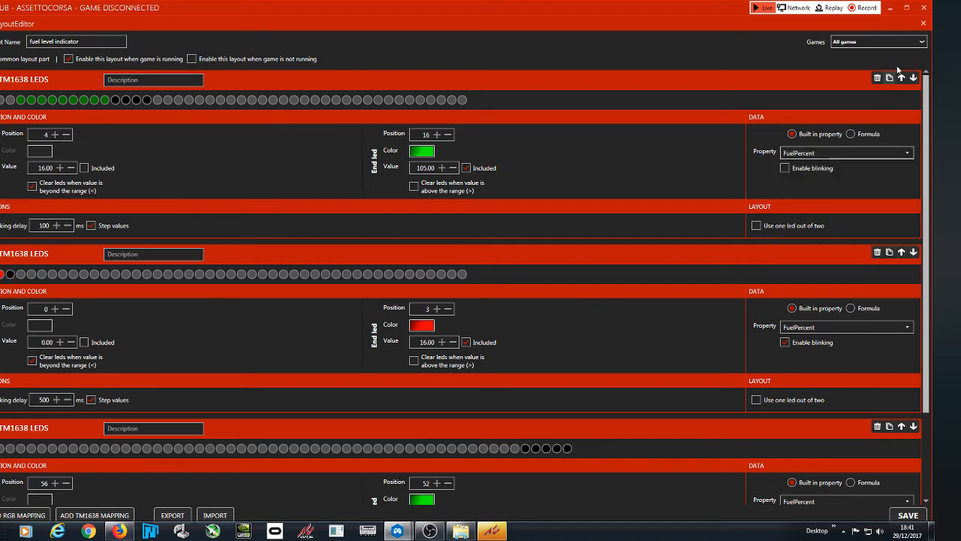
left_click(923, 24)
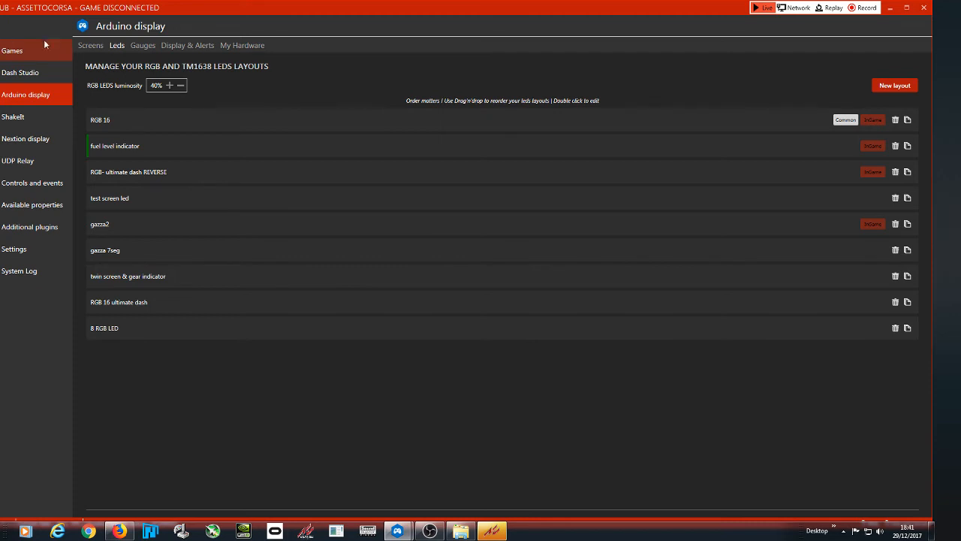
- Review the tachometer's basic settings and advanced calibration on the gauges page, and run the max RPM test
left_click(140, 46)
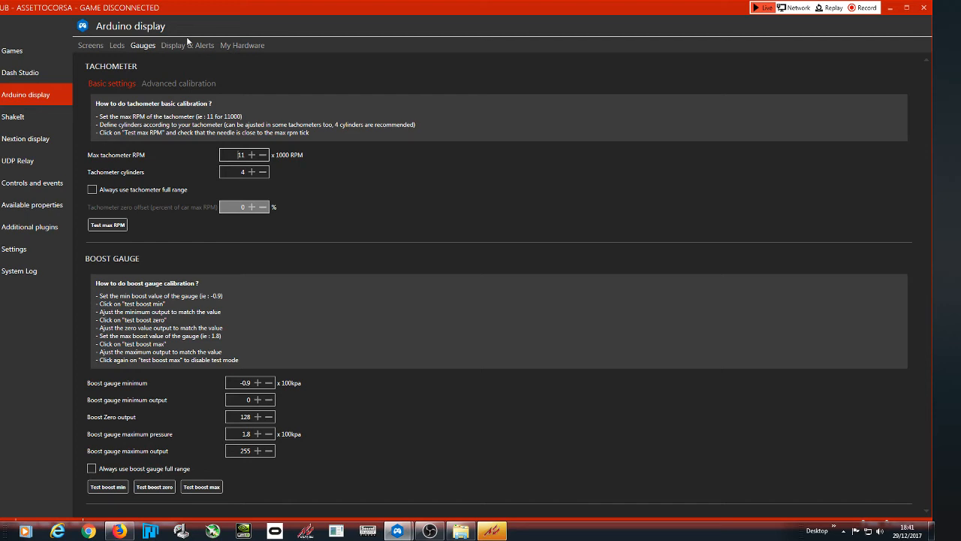
left_click(175, 82)
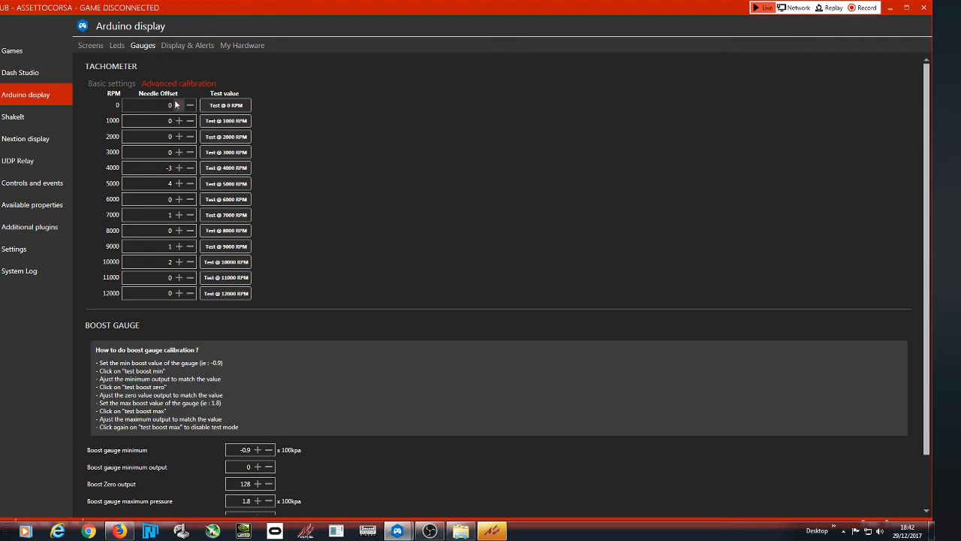
left_click(120, 83)
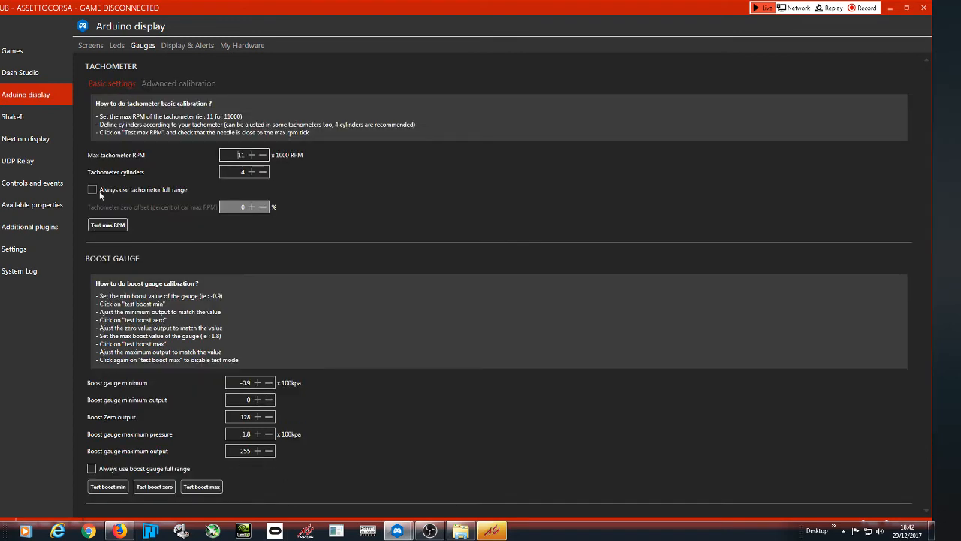
left_click(109, 226)
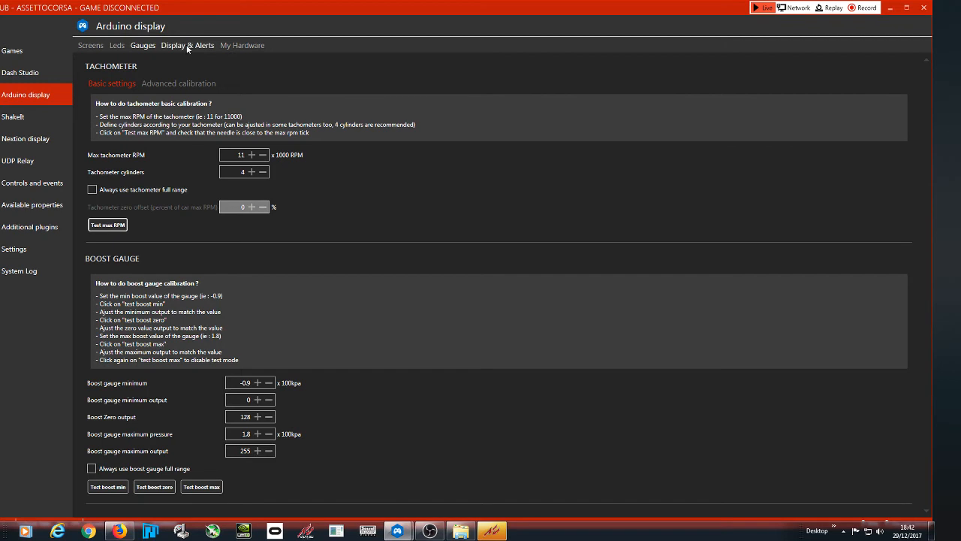
- Examine the Arduino hardware page's general settings, detected devices, and multiple USB settings for each device
left_click(243, 46)
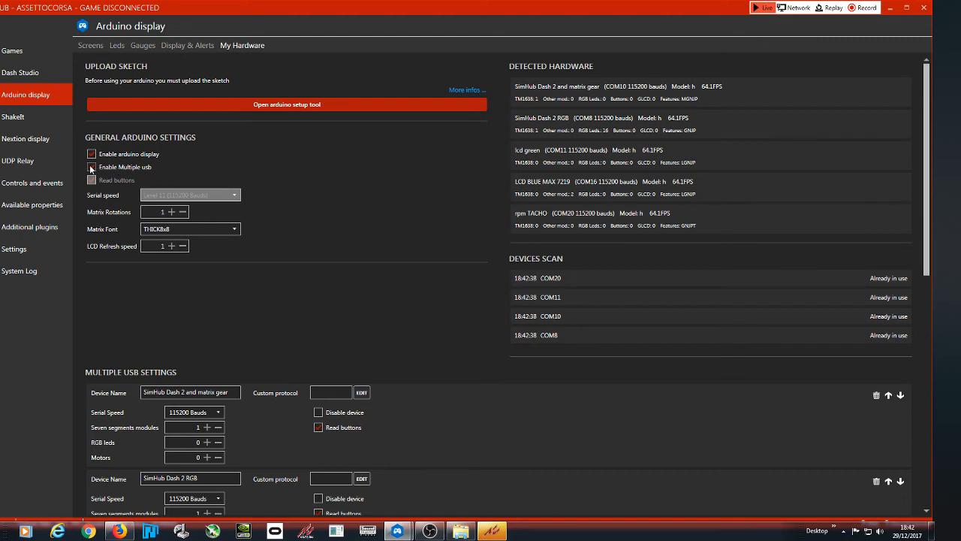
left_click(550, 101)
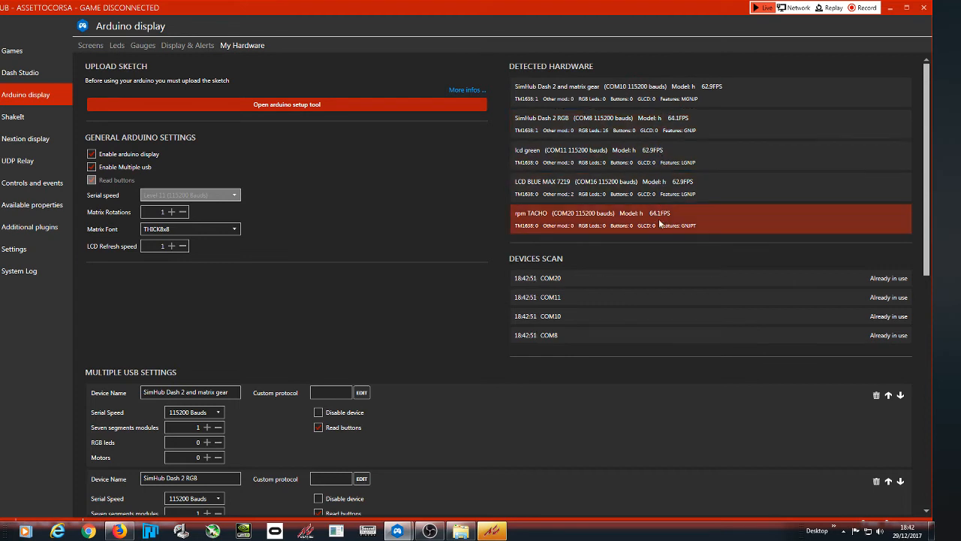
scroll(378, 293, "down", 3)
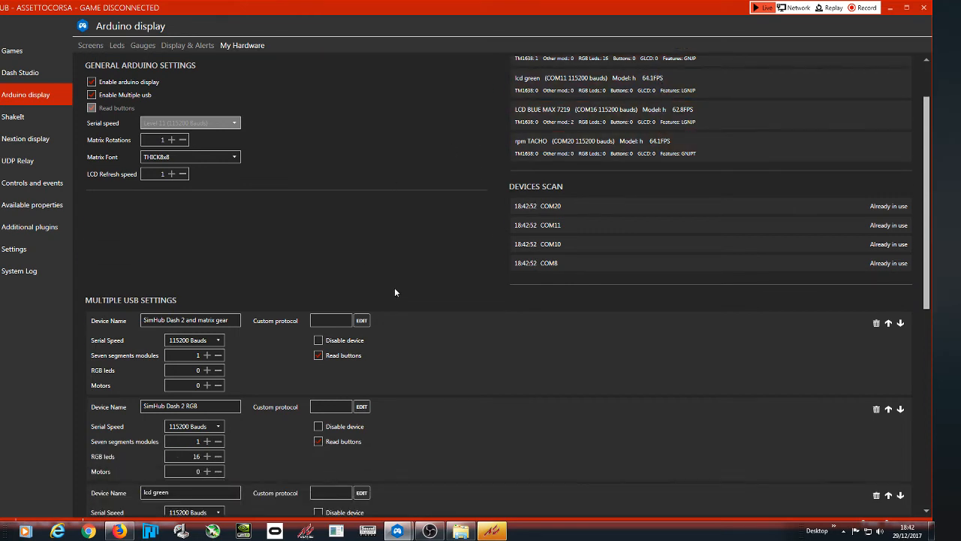
- Review the multiple USB settings of every listed device, from SimHub Dash 2 and matrix gear through gear indicator
scroll(403, 287, "down", 1)
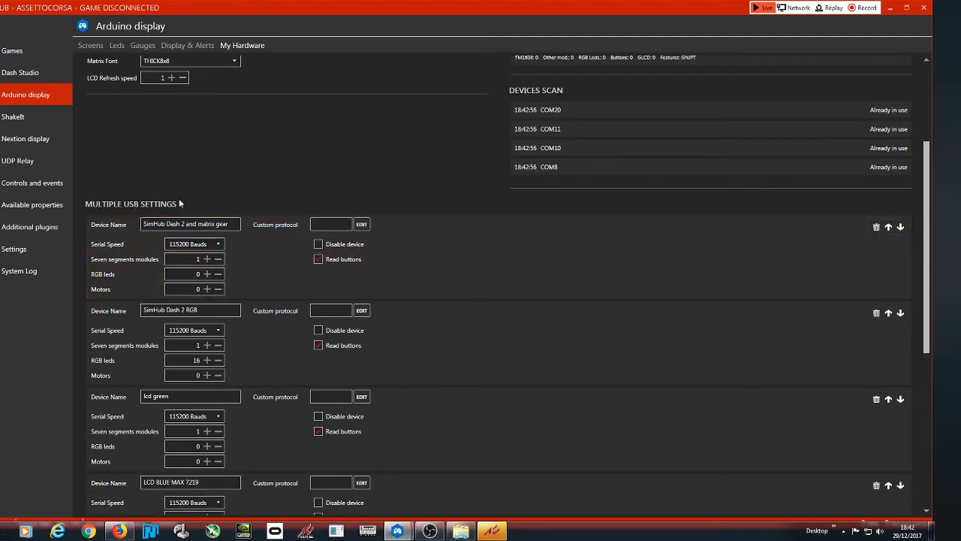
scroll(563, 419, "down", 3)
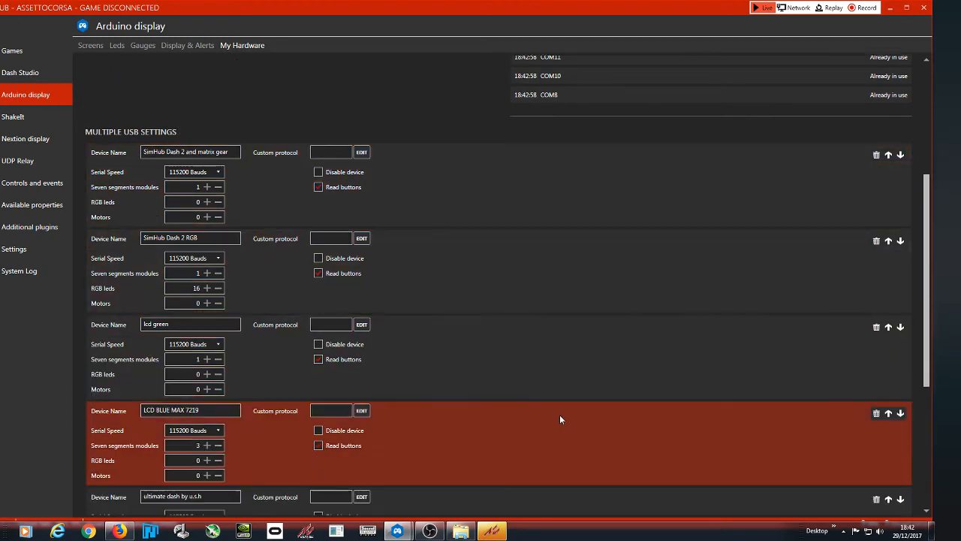
scroll(560, 419, "down", 3)
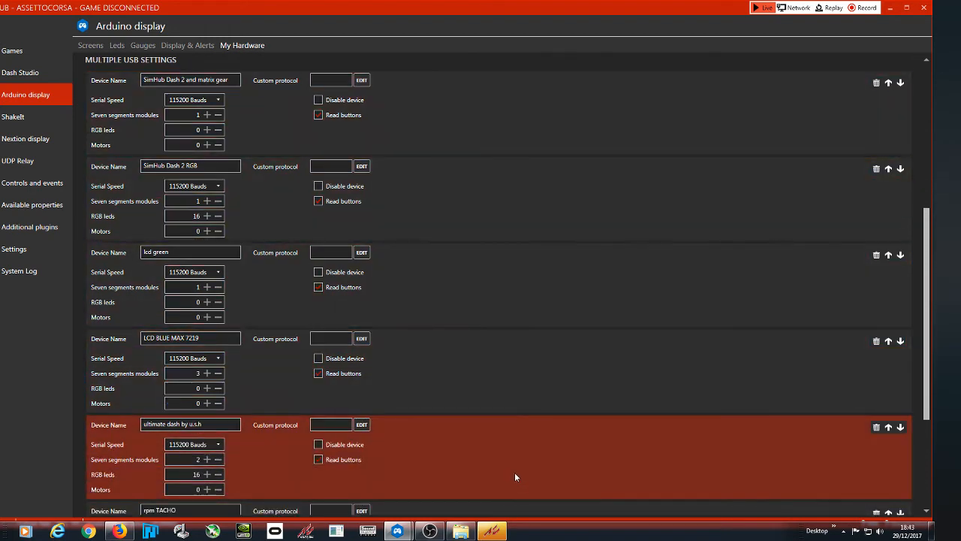
scroll(515, 451, "up", 3)
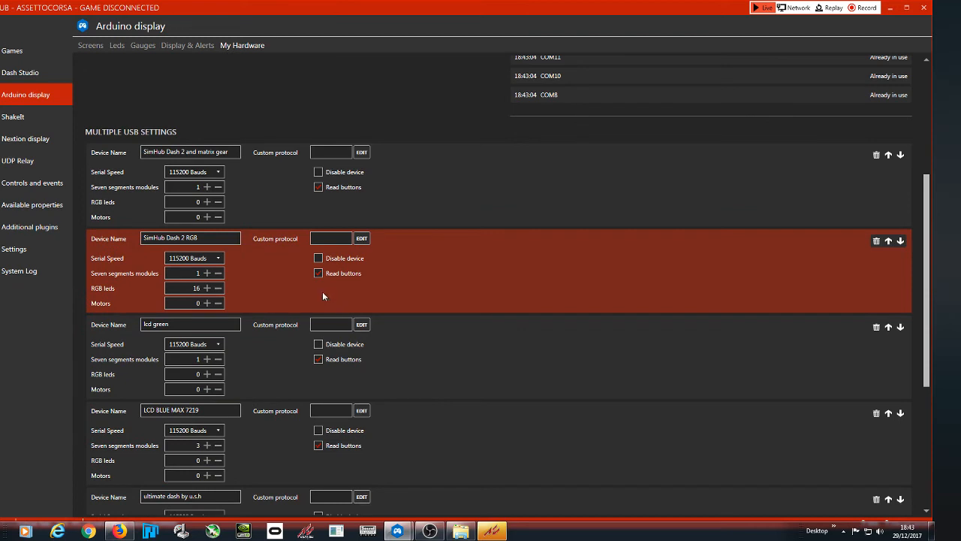
scroll(241, 394, "down", 6)
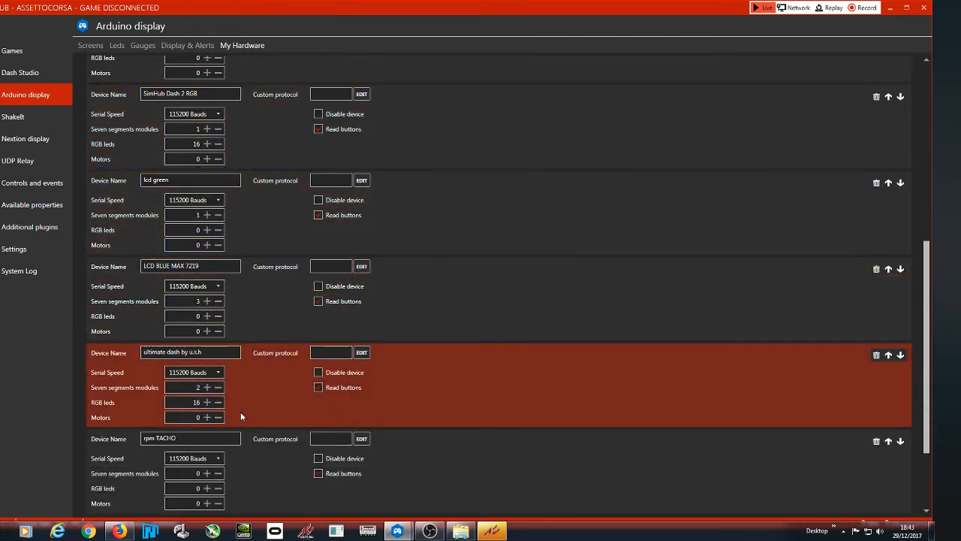
scroll(240, 411, "down", 4)
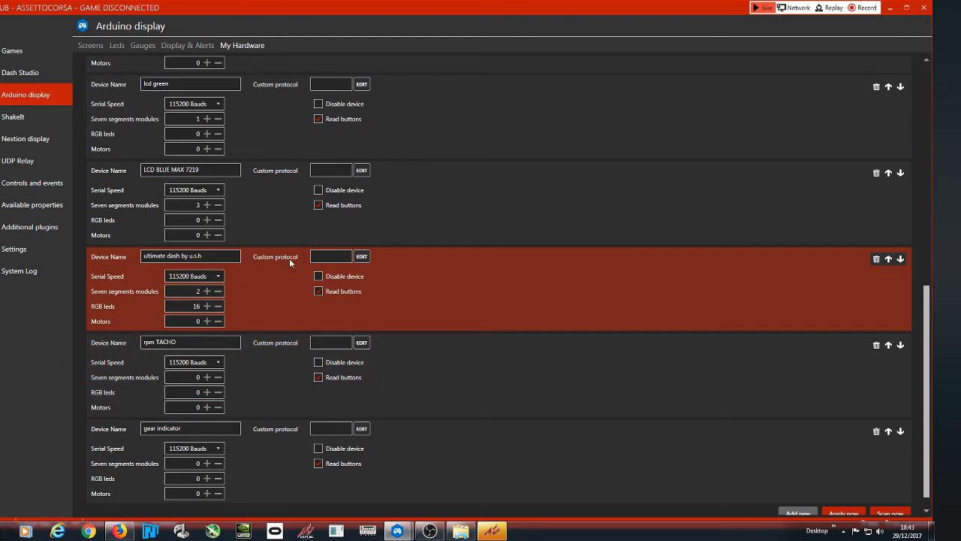
scroll(289, 258, "up", 3)
scroll(285, 194, "up", 7)
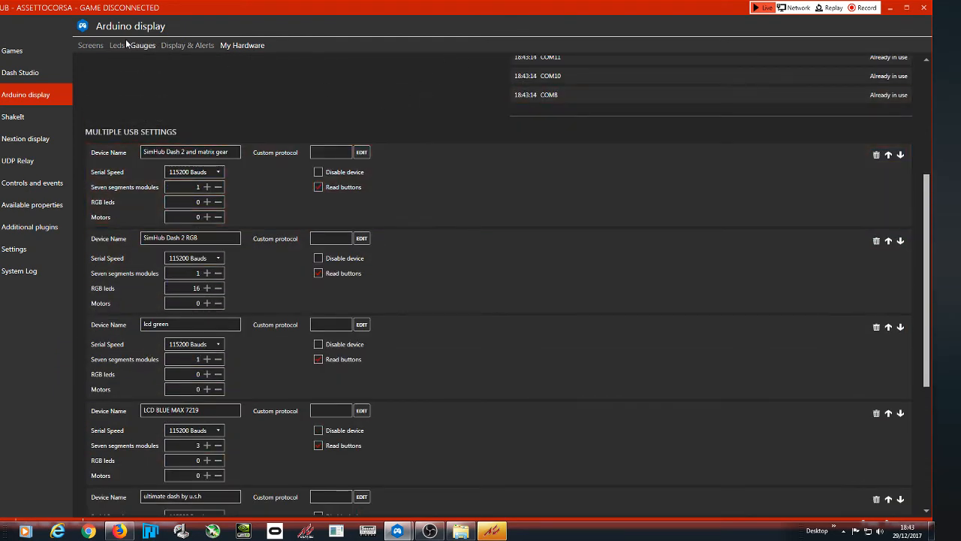
- Compare the TimeScreen text display's modules with the connected devices on the hardware page, closing the screen editor without saving
left_click(102, 46)
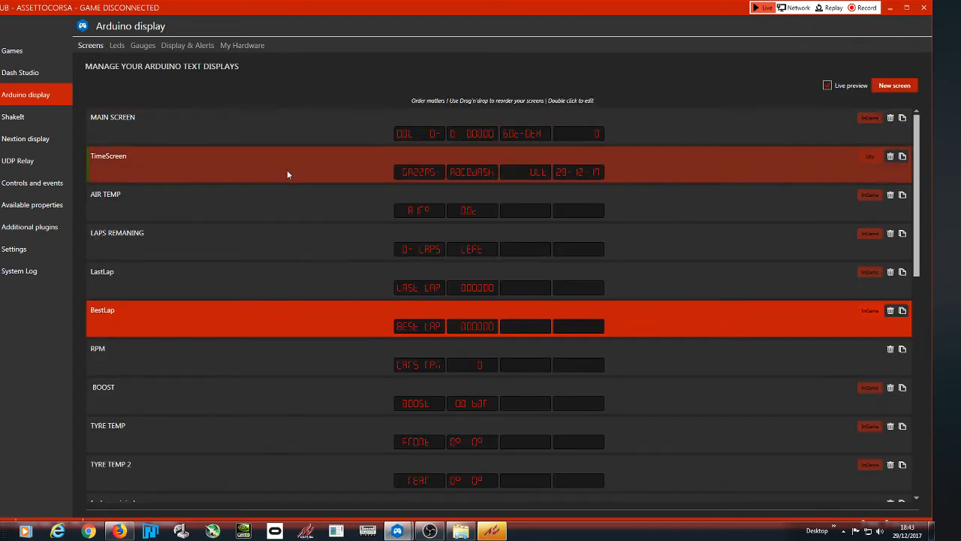
left_click(288, 166)
double_click(287, 172)
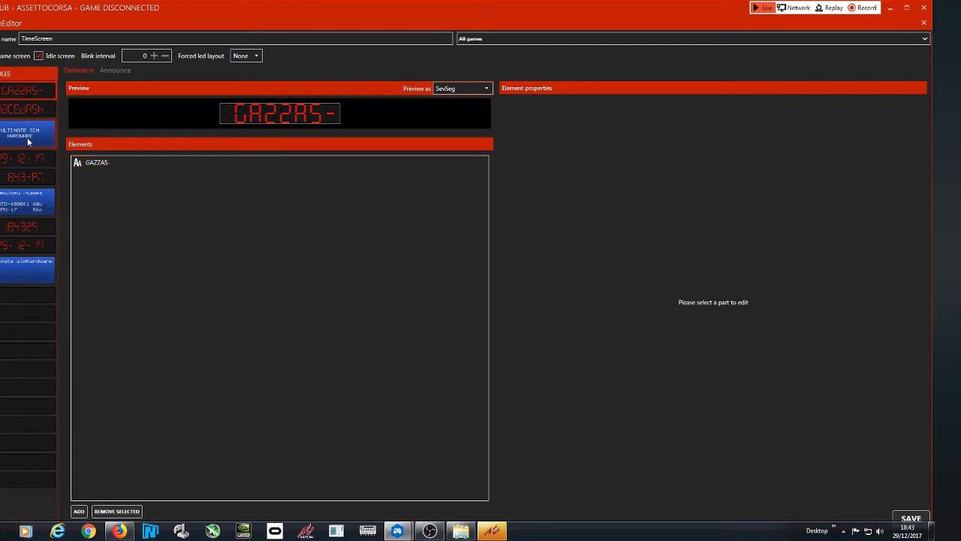
left_click(924, 22)
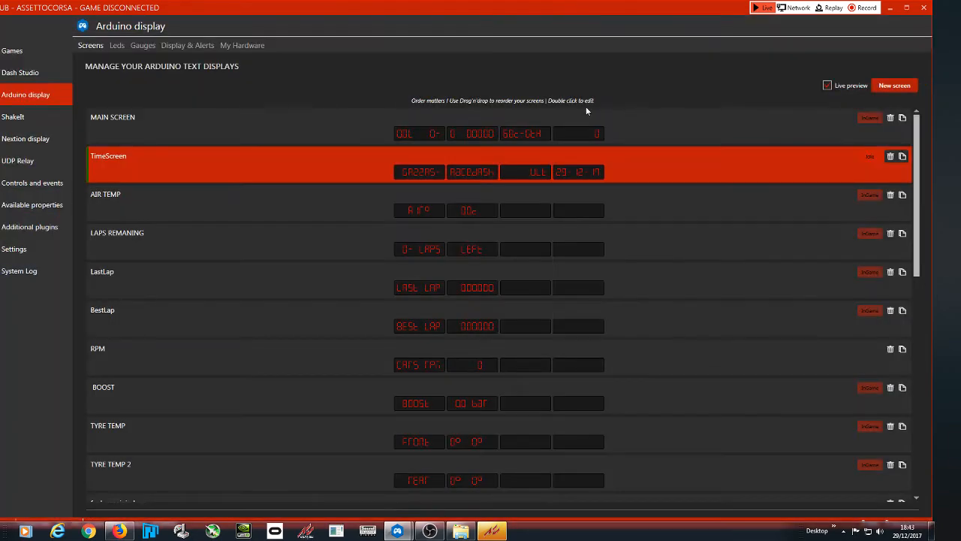
left_click(242, 46)
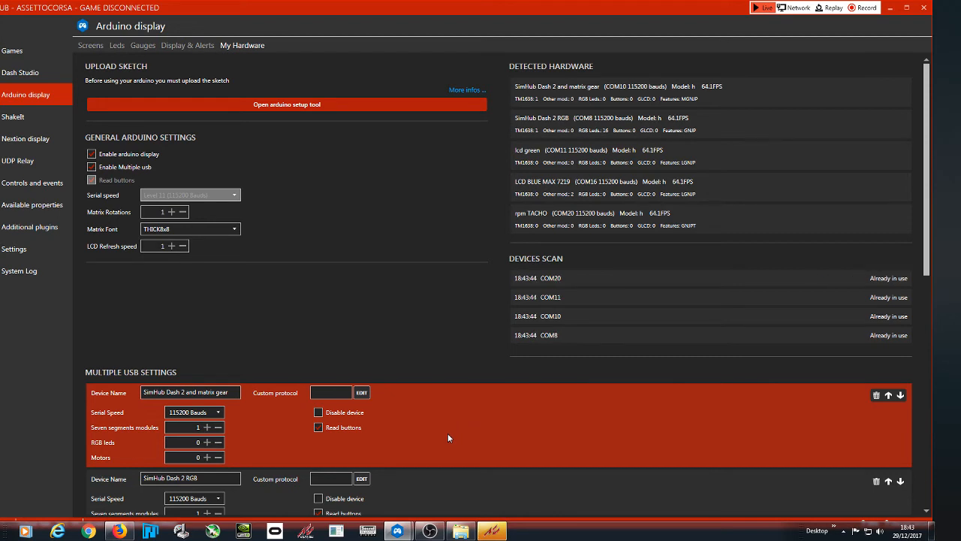
left_click(96, 46)
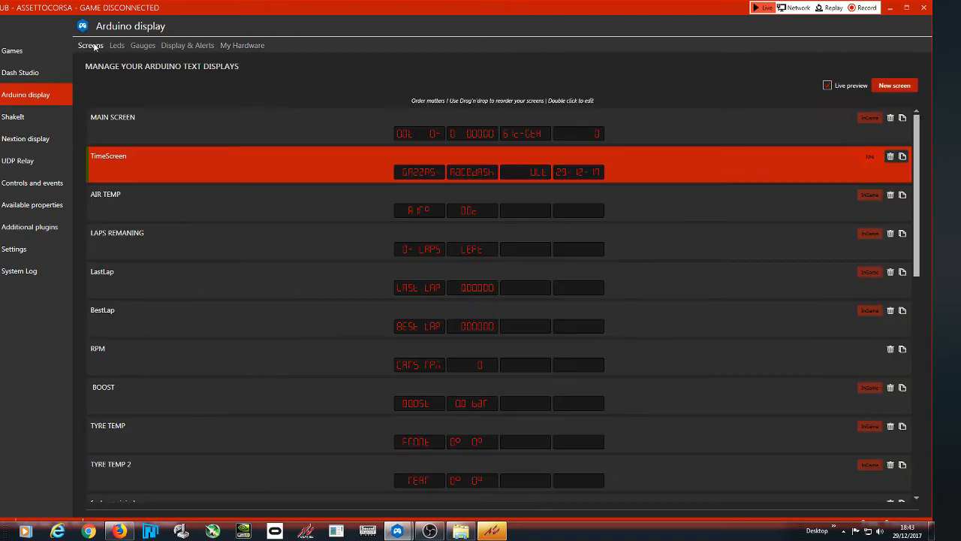
double_click(272, 174)
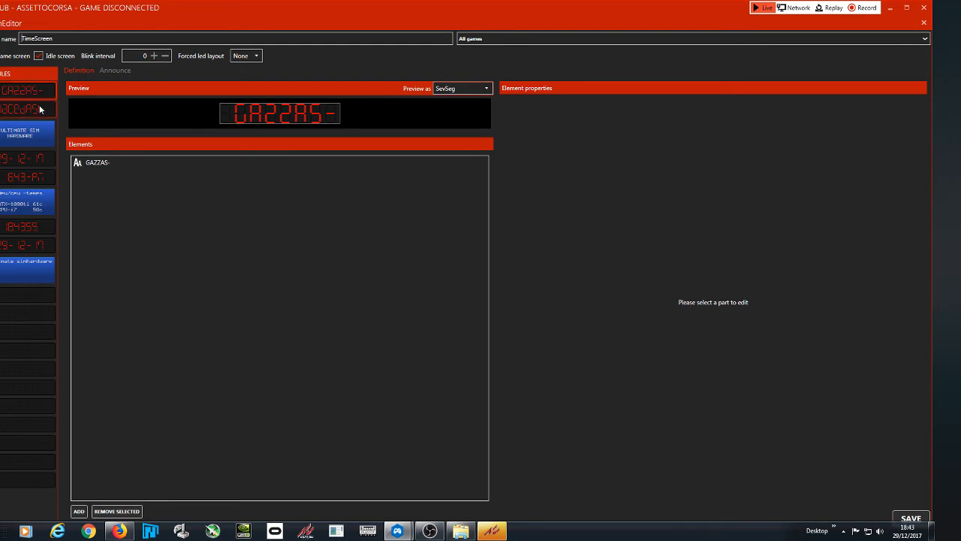
left_click(924, 23)
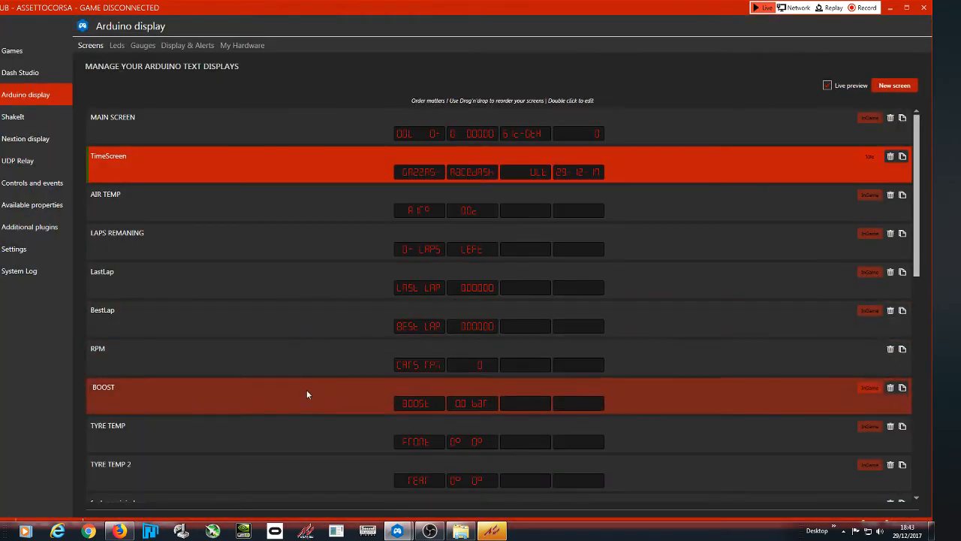
- Examine the hardware page's USB device order, device scan, detected hardware and general Arduino settings again
left_click(234, 46)
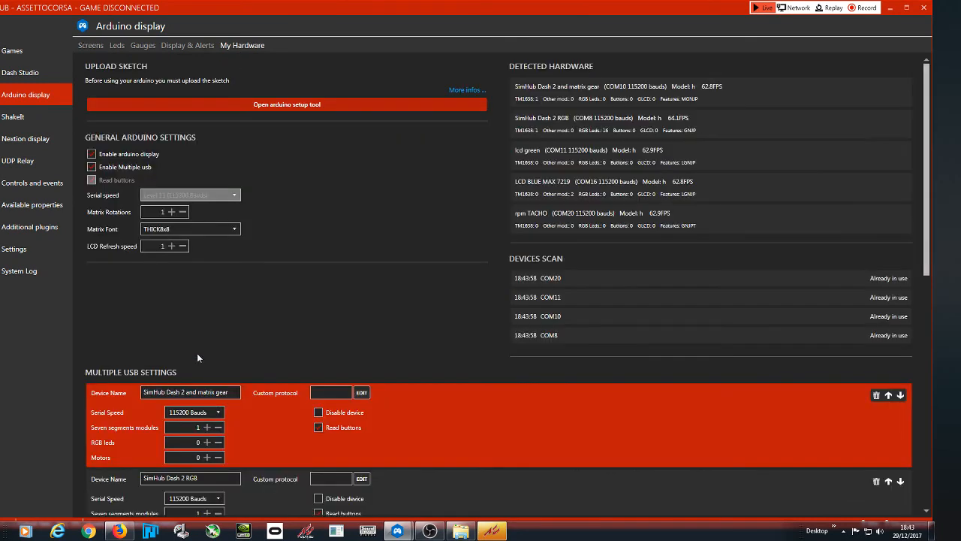
scroll(399, 383, "down", 2)
scroll(477, 474, "down", 2)
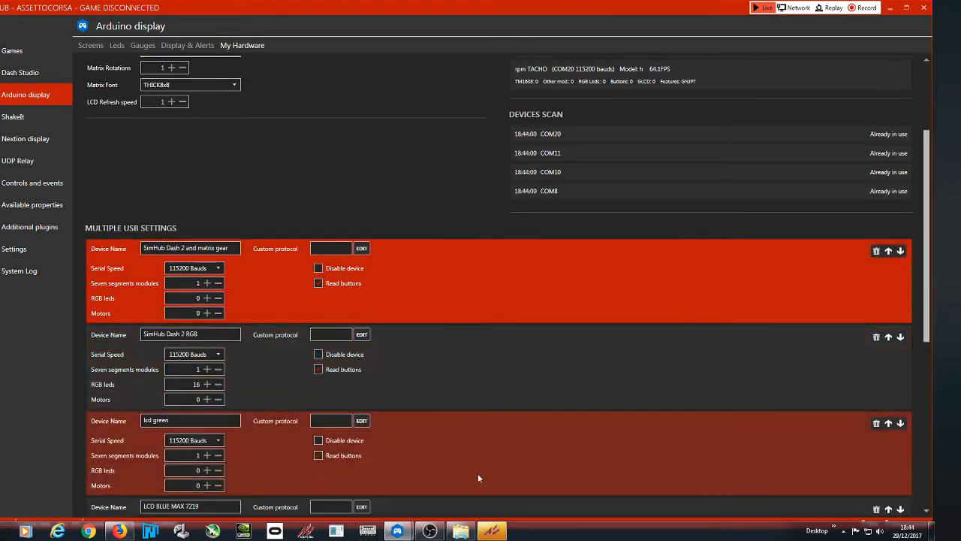
scroll(435, 364, "up", 1)
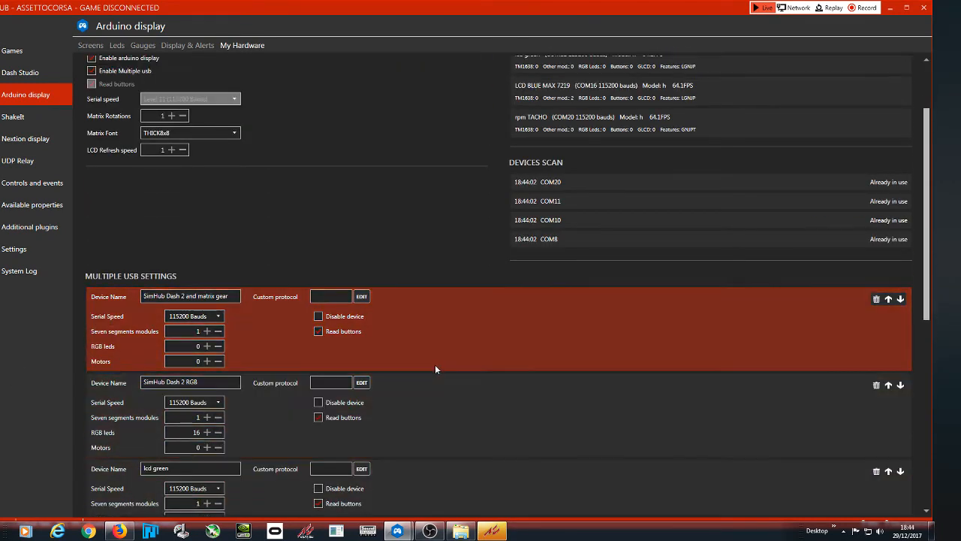
scroll(407, 258, "up", 1)
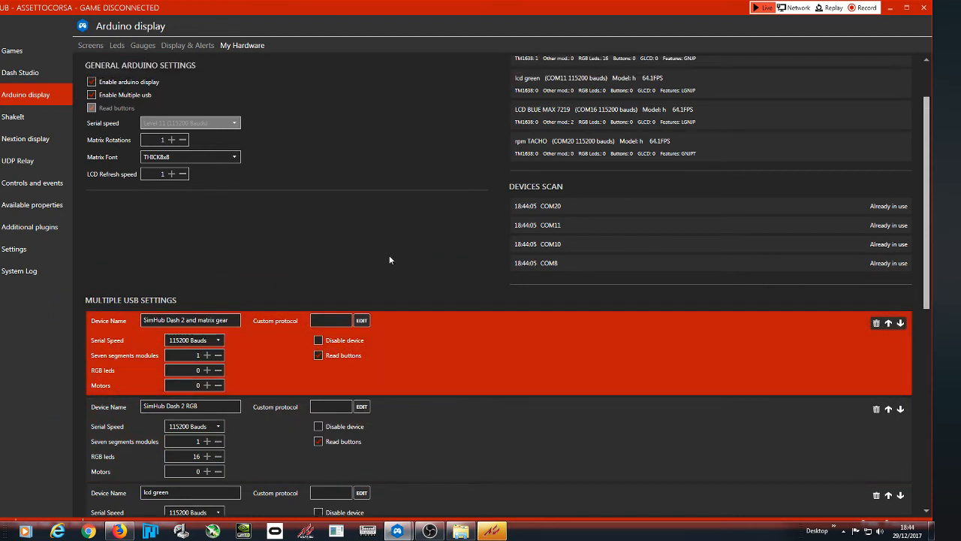
scroll(409, 252, "up", 2)
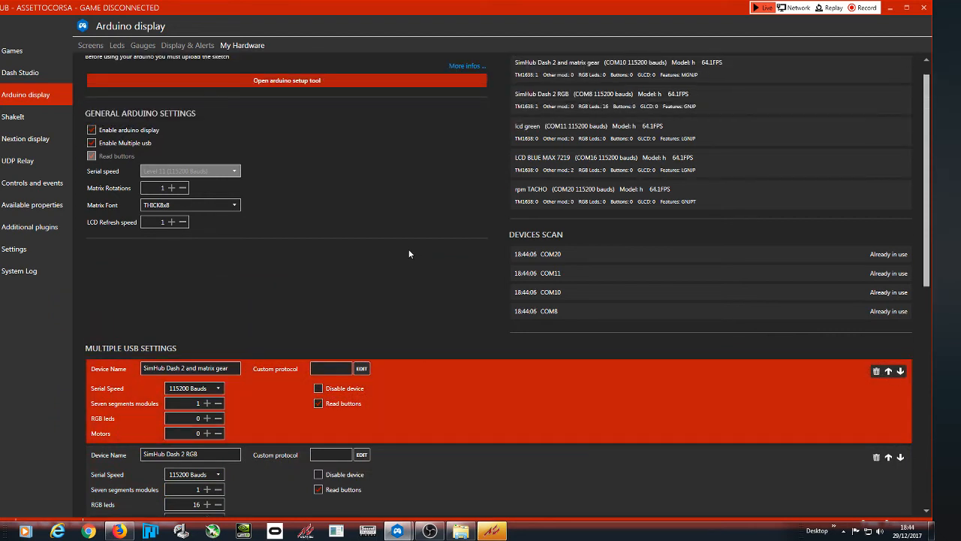
scroll(409, 253, "up", 1)
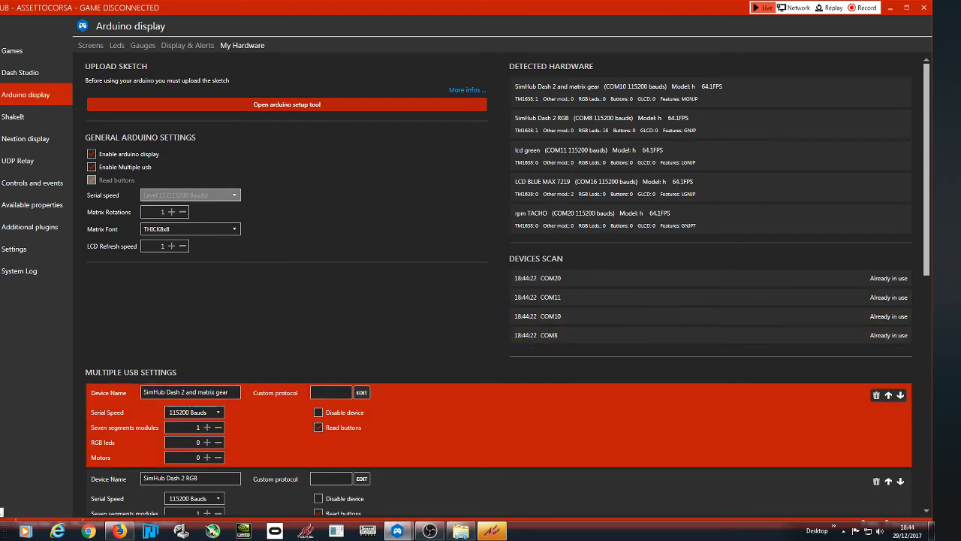
- Open Windows' Devices and Printers, find the USB-SERIAL CH340 devices, and move the window lower to uncover the hardware page
left_click(25, 531)
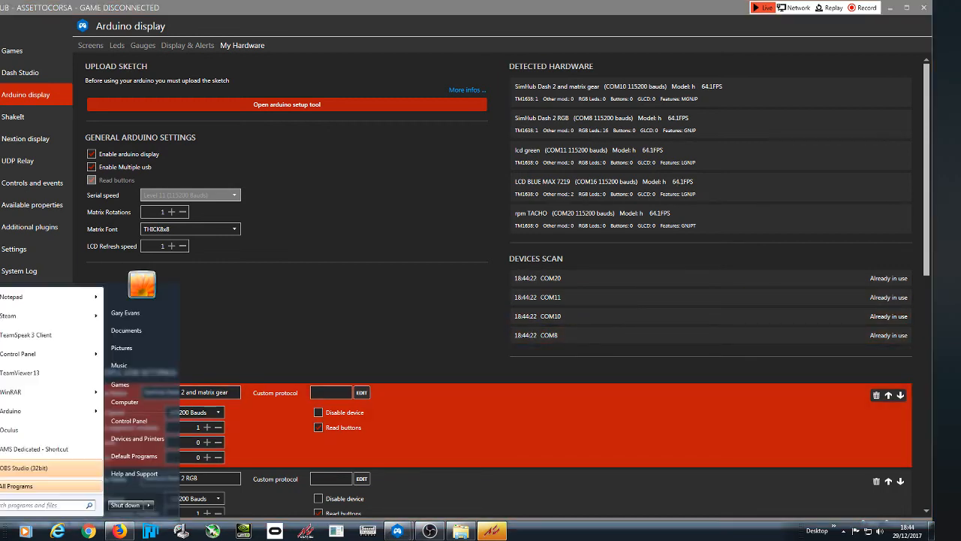
left_click(135, 439)
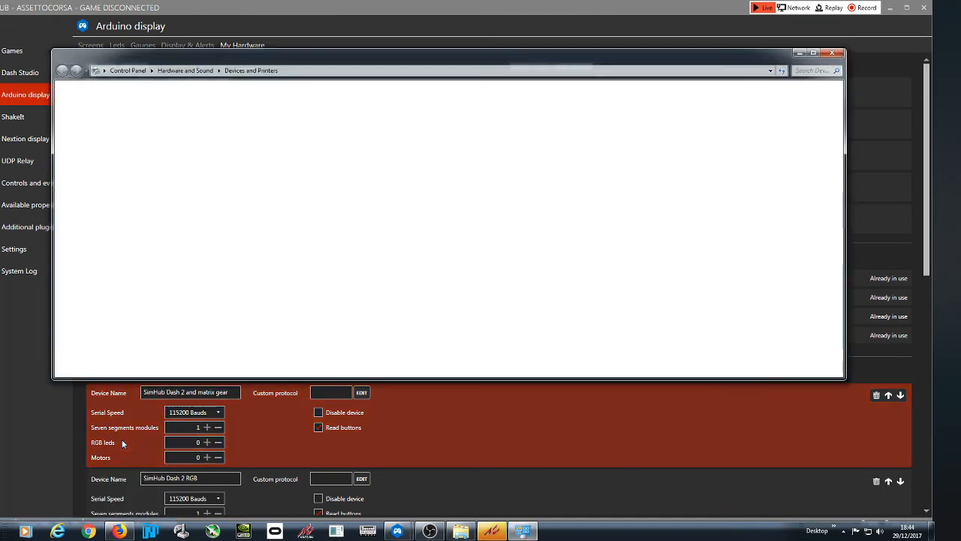
scroll(393, 306, "down", 1)
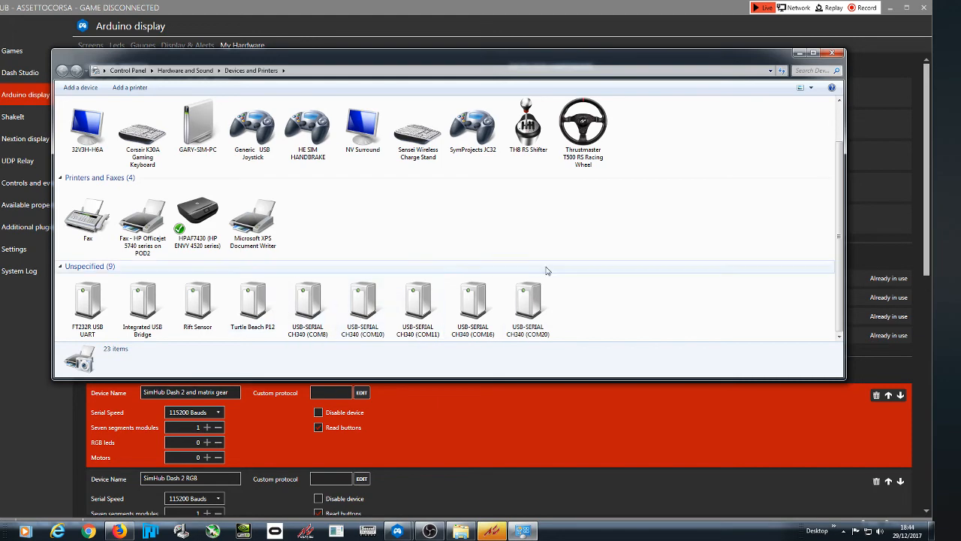
mouse_move(770, 56)
left_mouse_down()
mouse_move(768, 92)
mouse_move(784, 138)
mouse_move(811, 122)
left_mouse_up()
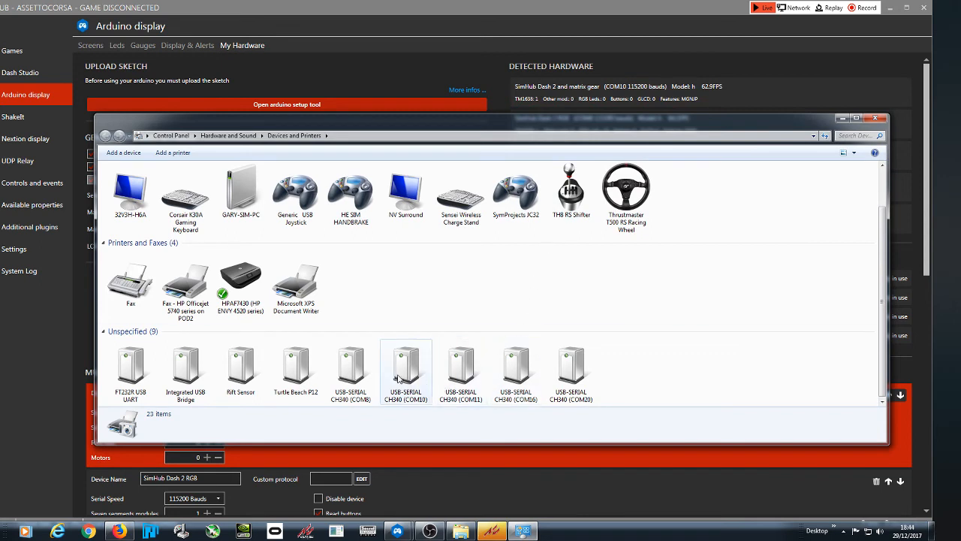
- Open the driver properties of the USB-SERIAL CH340 (COM10) device from its hardware details
right_click(400, 378)
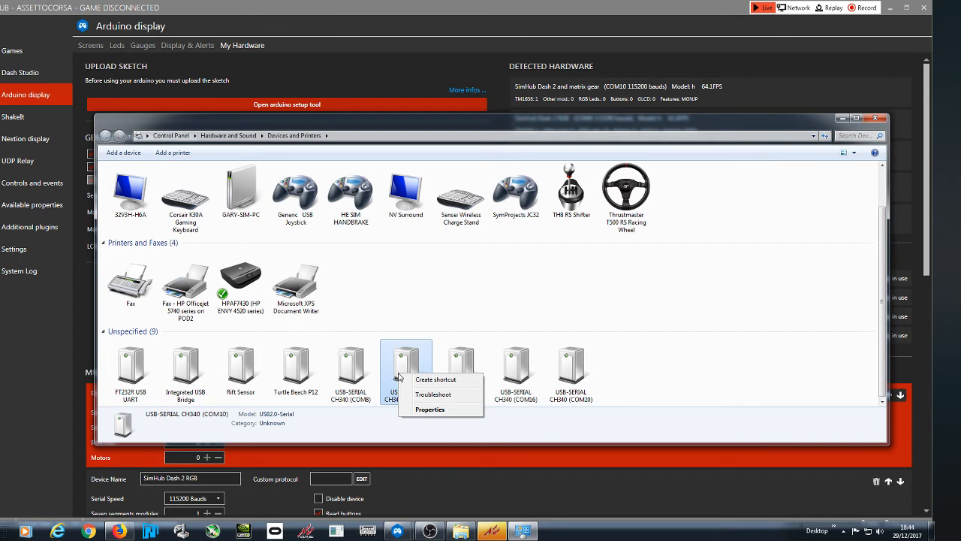
left_click(441, 413)
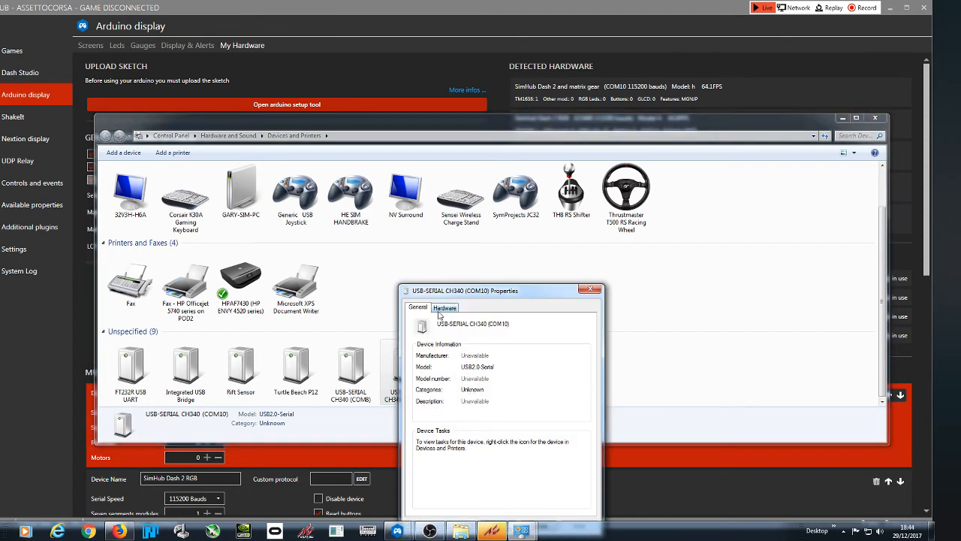
left_click(440, 310)
left_click_drag(505, 293, 499, 185)
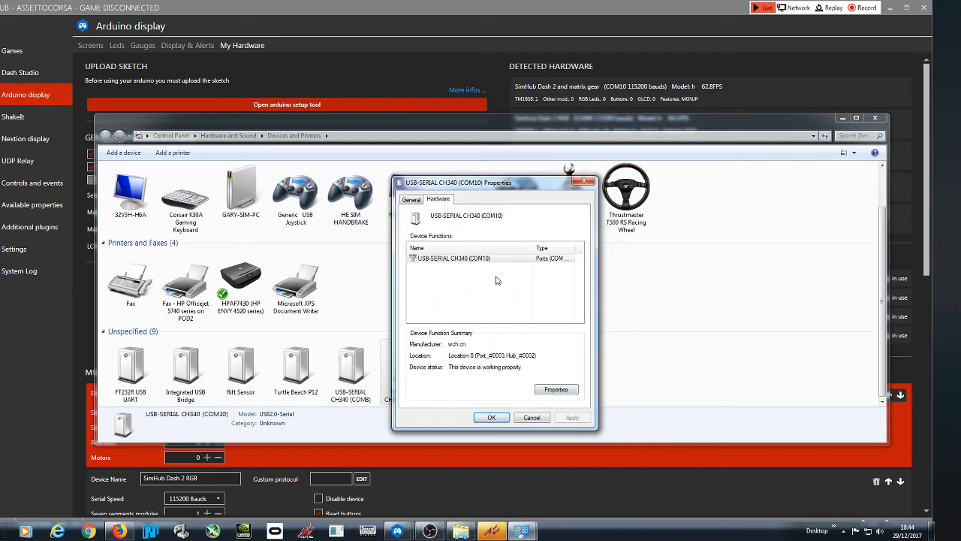
left_click(492, 260)
left_click(558, 389)
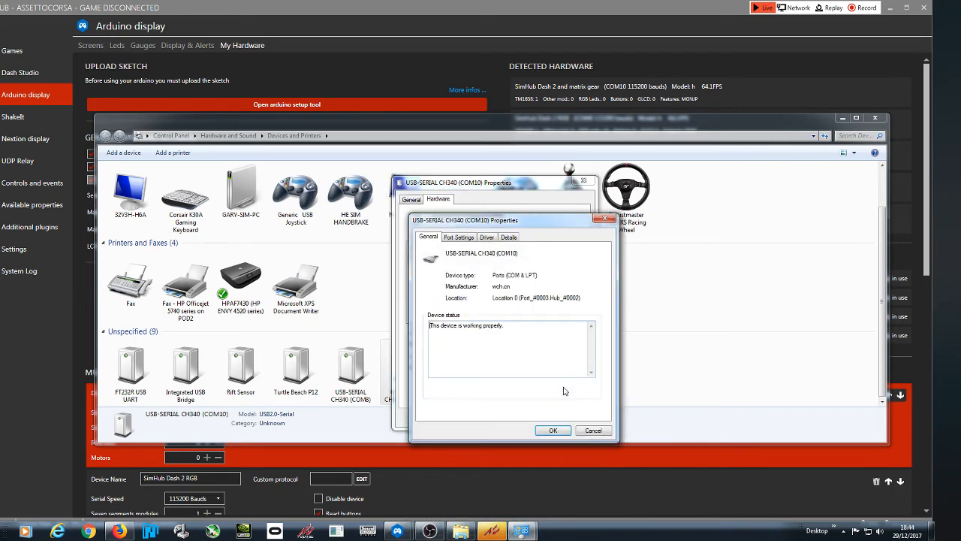
left_click(485, 236)
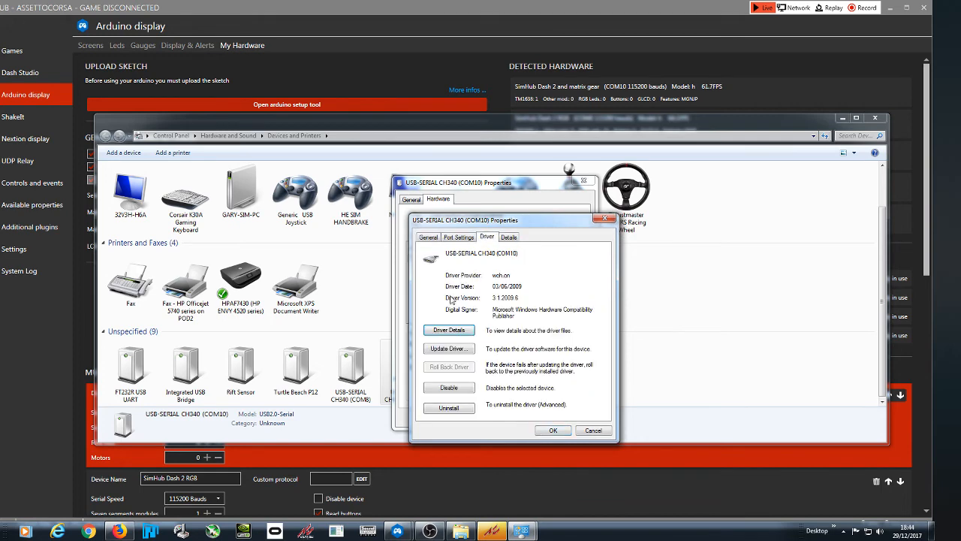
- Update the COM10 device's driver manually, installing USB-SERIAL CH340 from the computer's list of compatible drivers
left_click(448, 349)
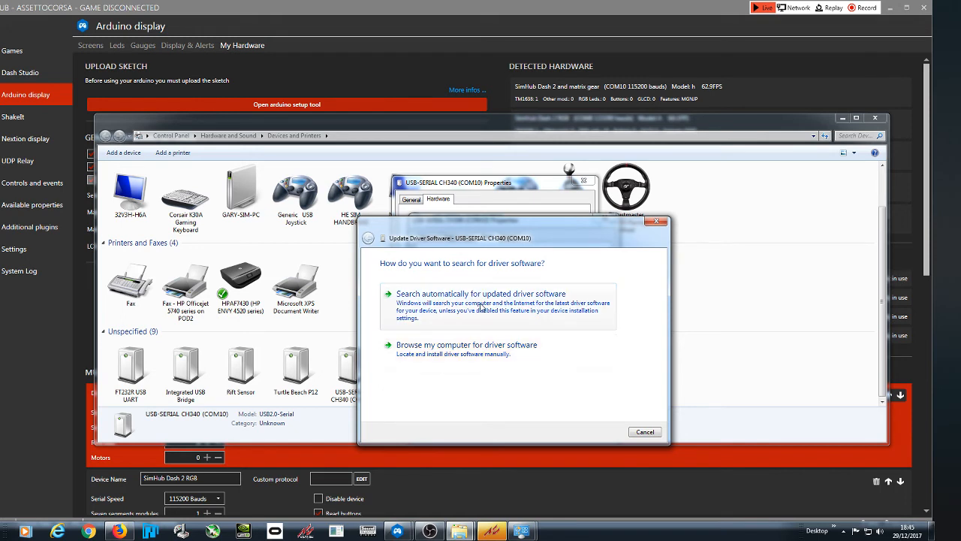
left_click(465, 347)
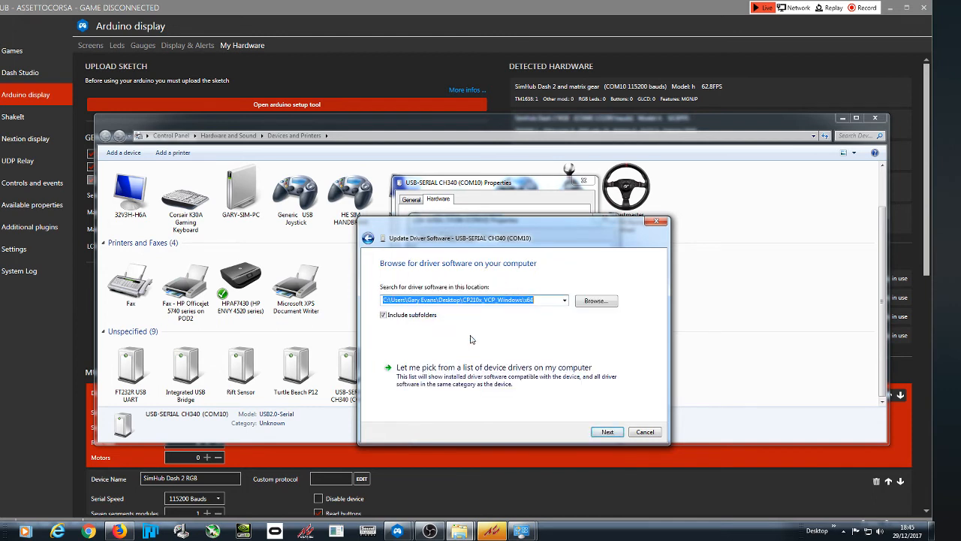
left_click(505, 387)
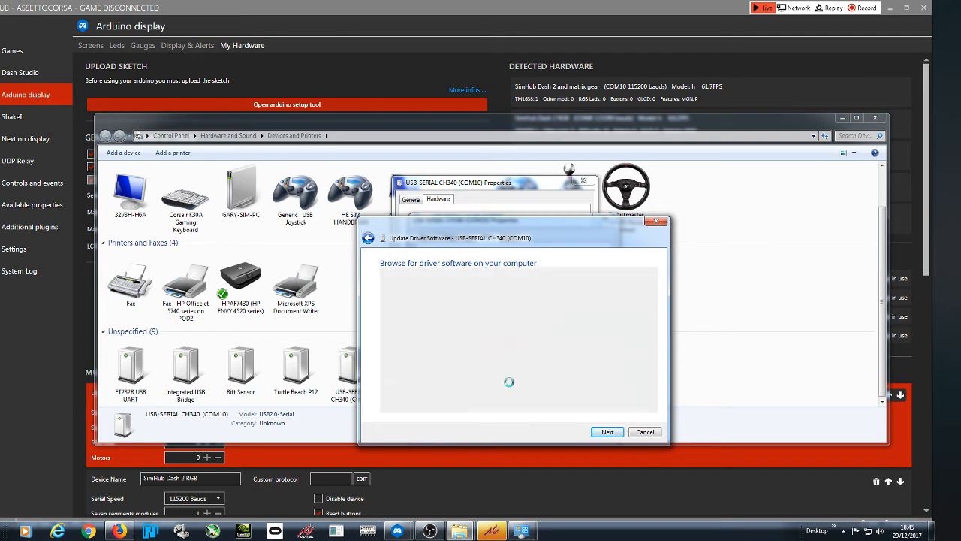
left_click(421, 350)
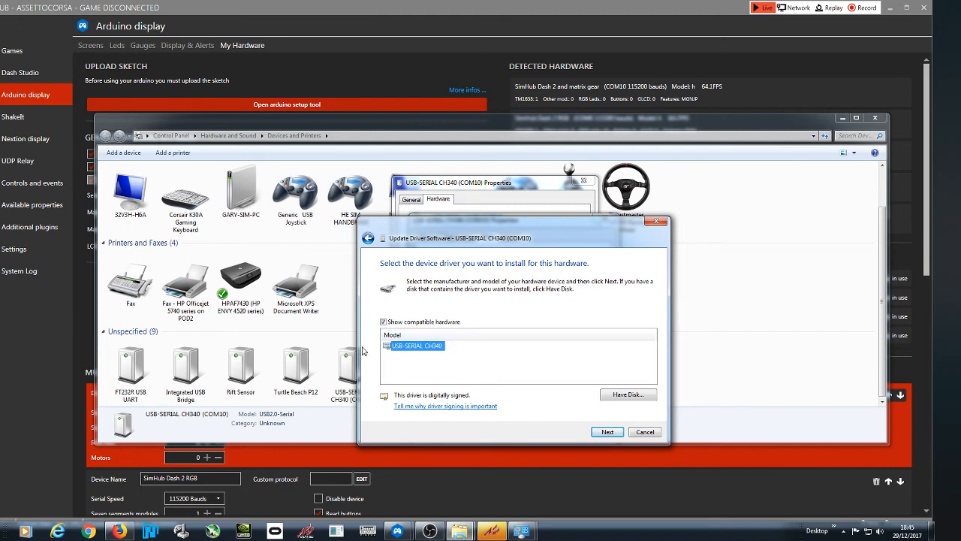
left_click(605, 431)
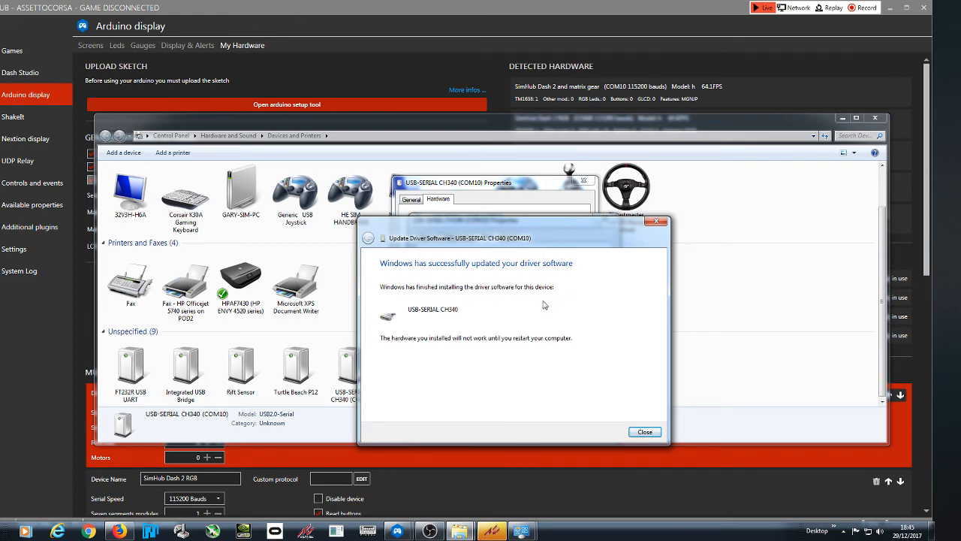
left_click(637, 433)
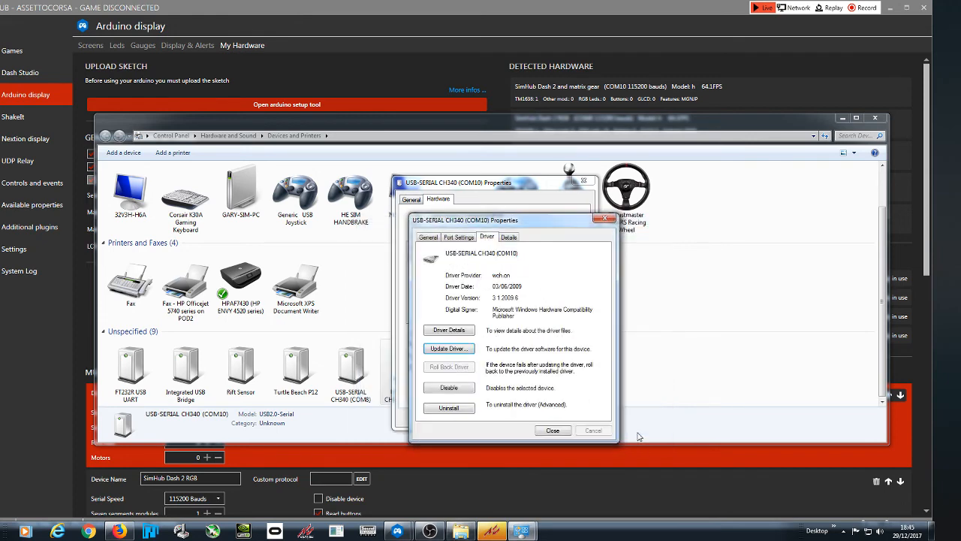
- Close the COM10 device's driver and device properties, declining the computer restart, and minimise Devices and Printers
left_click(554, 430)
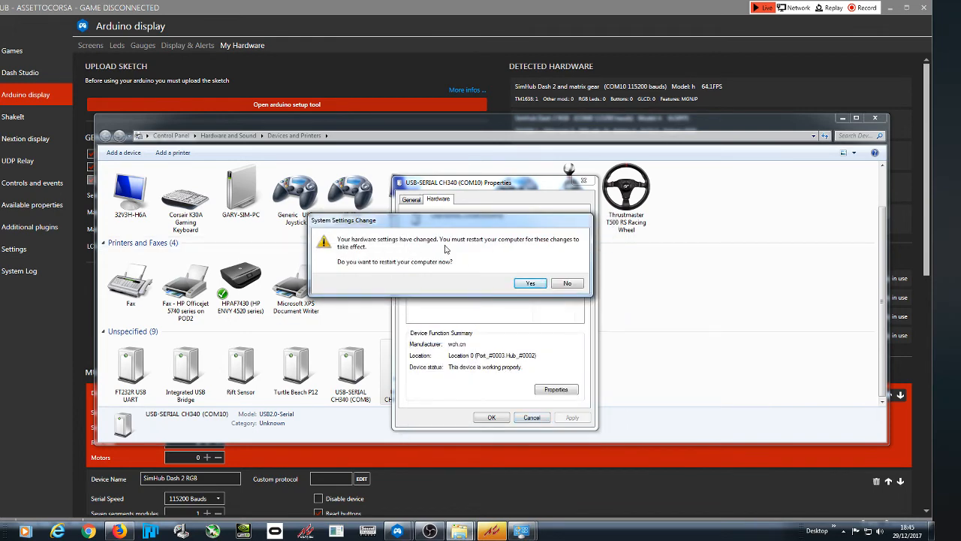
left_click(573, 283)
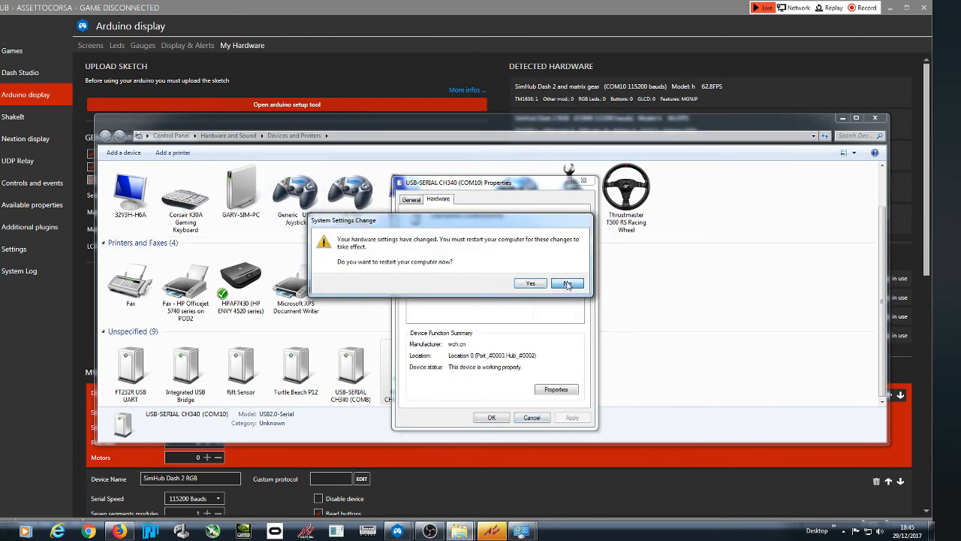
left_click(492, 418)
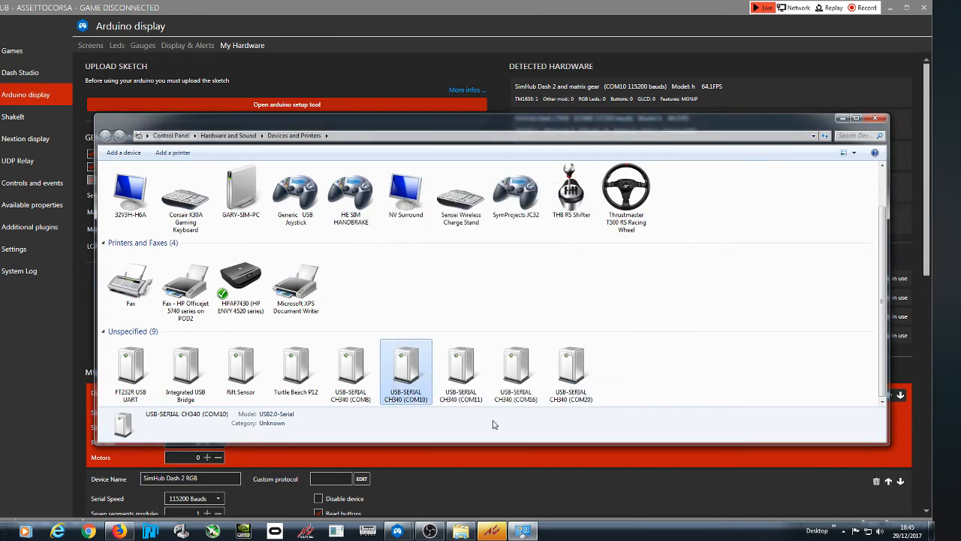
left_click(842, 118)
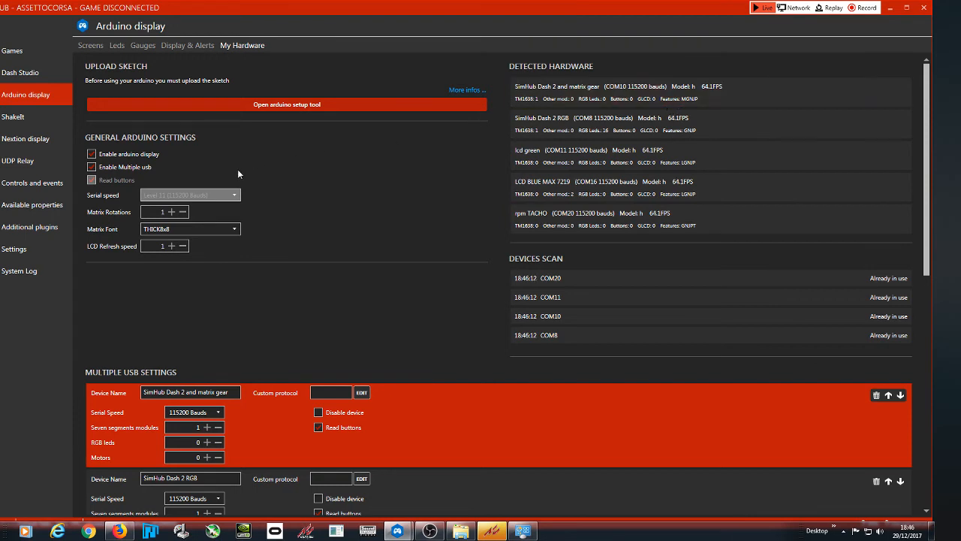
- Review SimHub's multiple USB option, Arduino text screens, display and alert settings, hardware page, games list and additional plugins
left_click(91, 167)
left_click(90, 47)
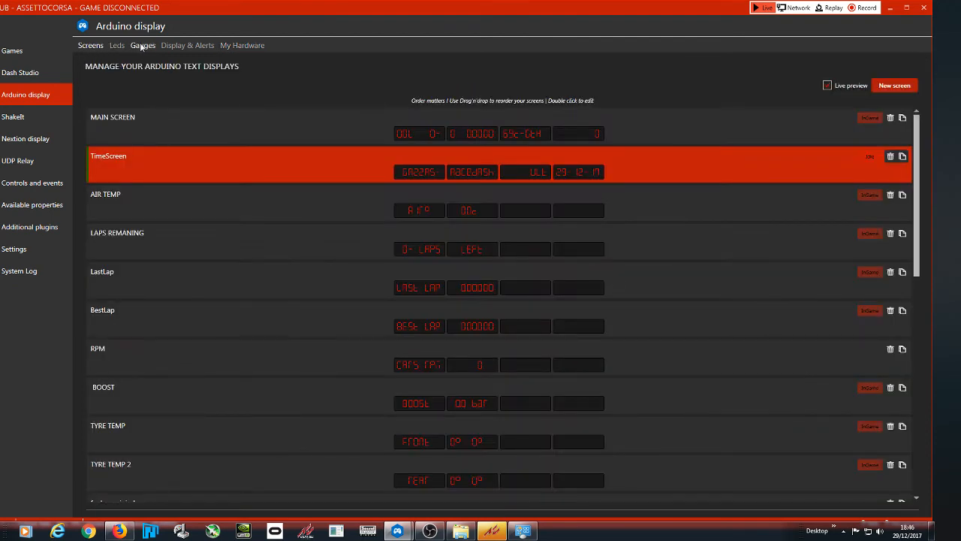
left_click(182, 45)
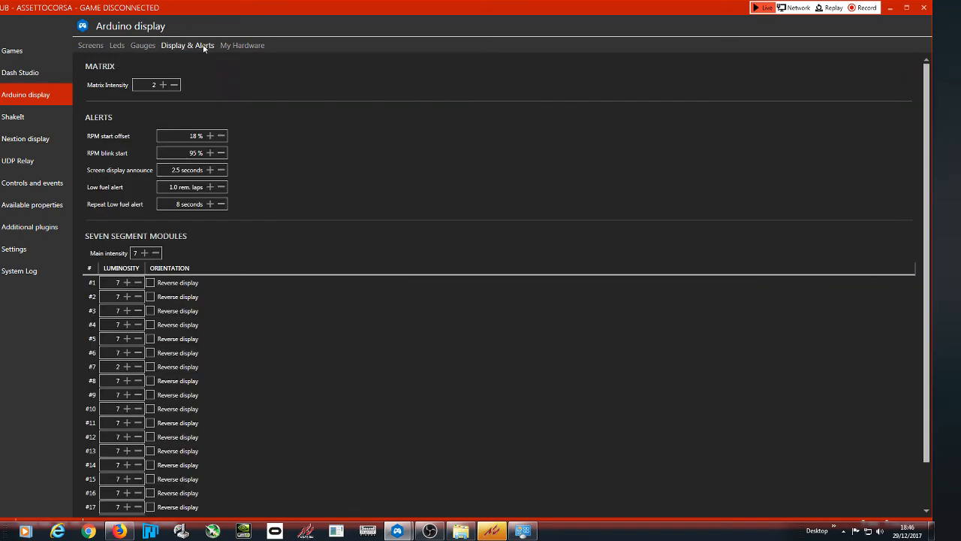
left_click(227, 46)
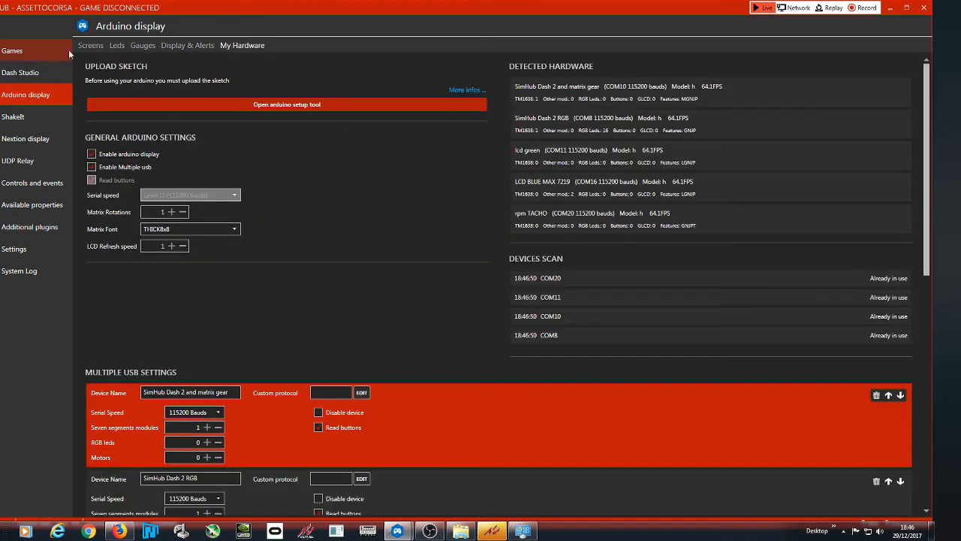
left_click(38, 57)
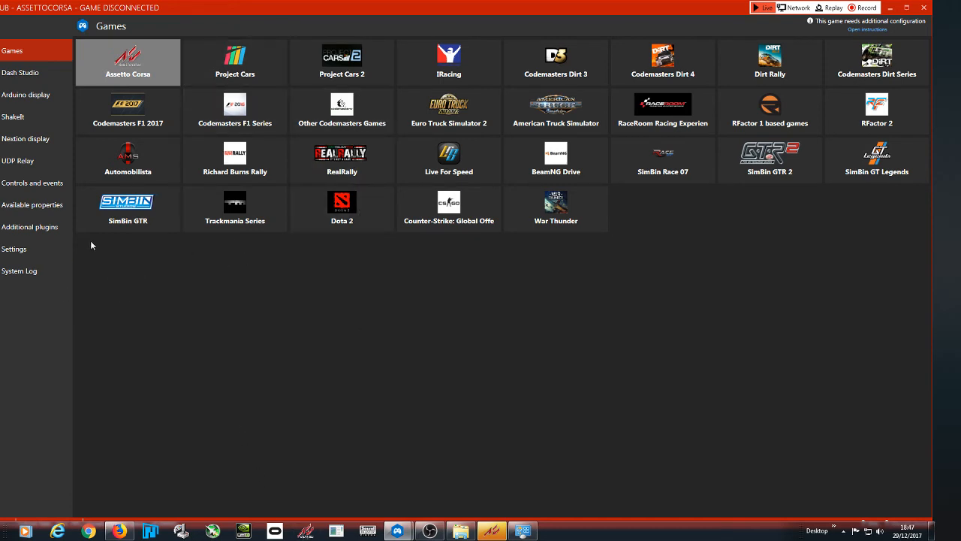
left_click(37, 228)
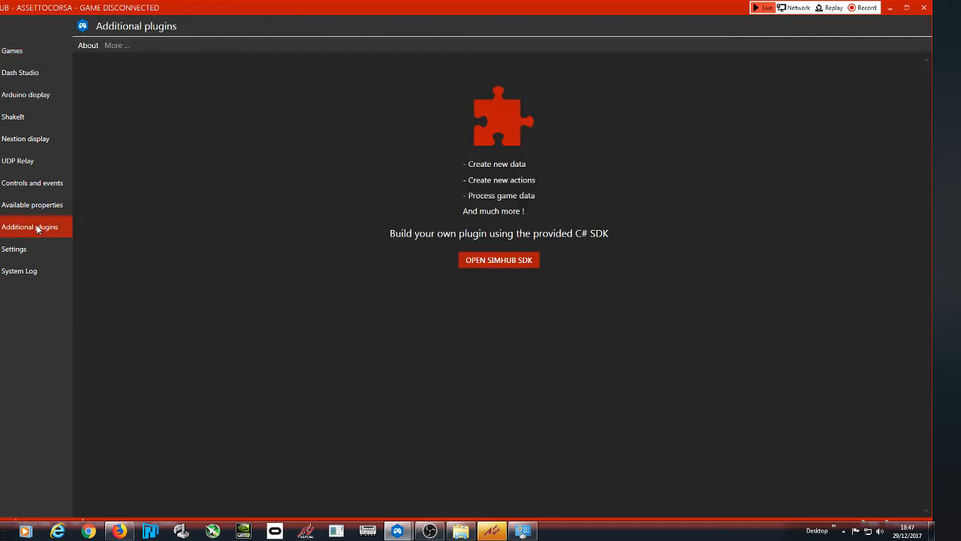
- Open the Thrustmaster manager in Controls and events and try out the wheel rotation by lowering it and raising it again
left_click(29, 184)
left_click(257, 47)
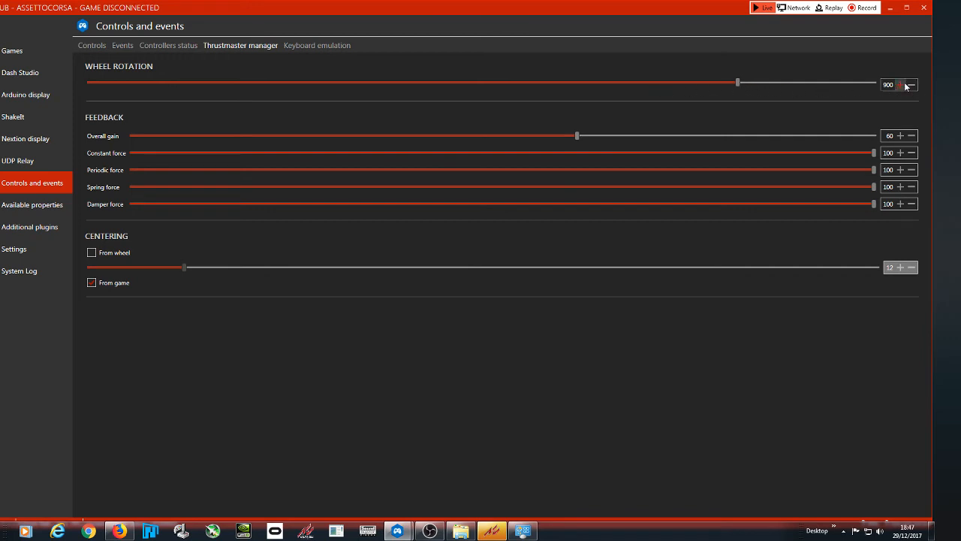
left_click_drag(738, 83, 699, 85)
left_click(910, 86)
left_click_drag(702, 83, 740, 84)
- Look over the ShakeIt effects, the Nextion screen configuration and the available Dash Studio dashboards
left_click(15, 122)
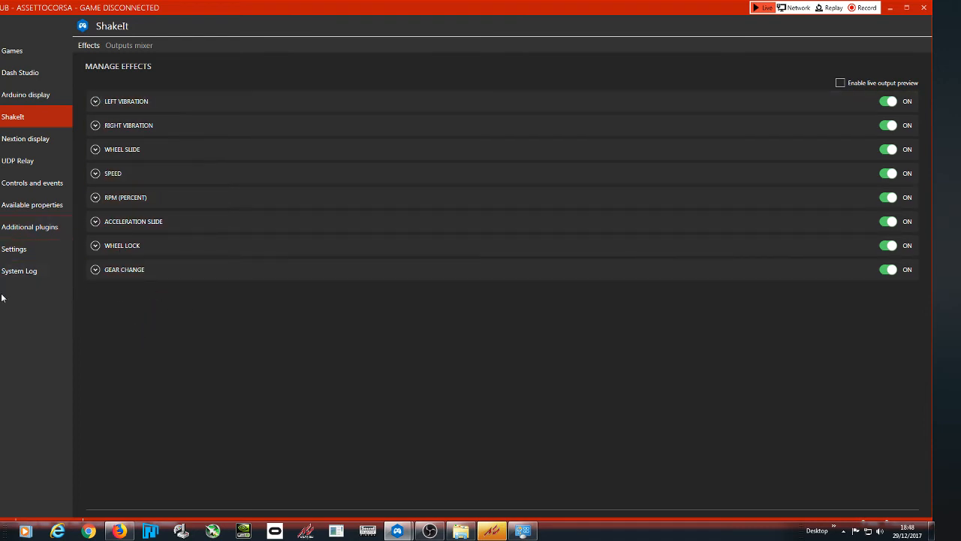
left_click(33, 143)
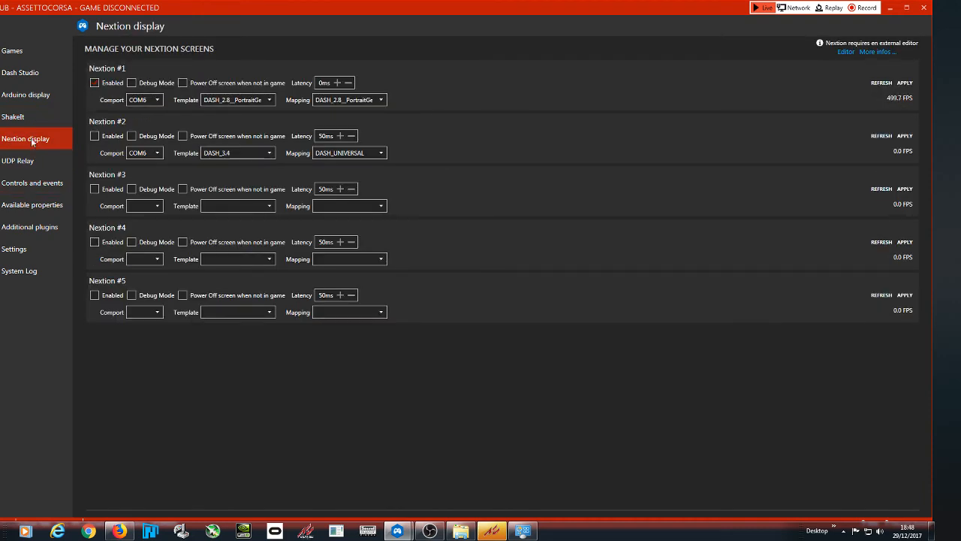
left_click(30, 79)
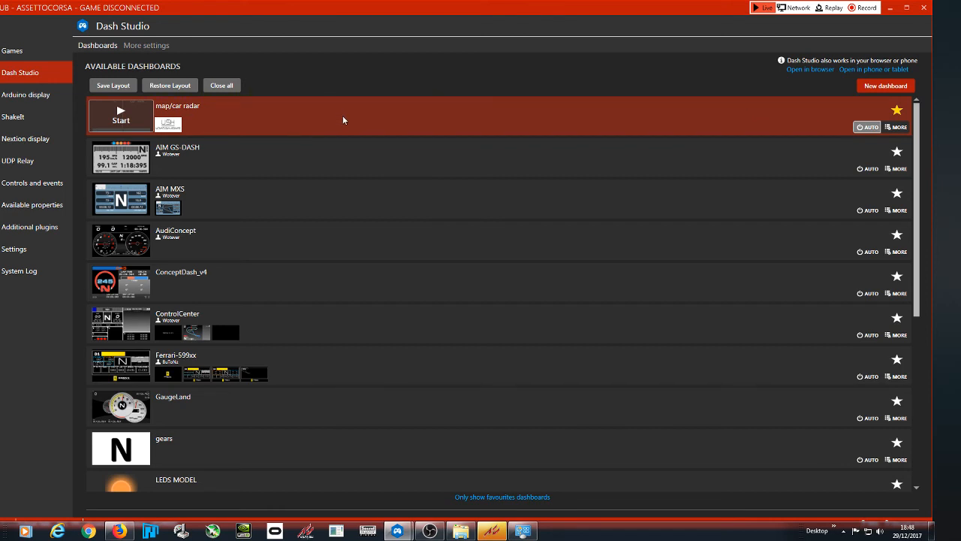
- Open the map/car radar dashboard for editing and select the grey text boxes beneath the track map and the radar in turn
left_click(897, 127)
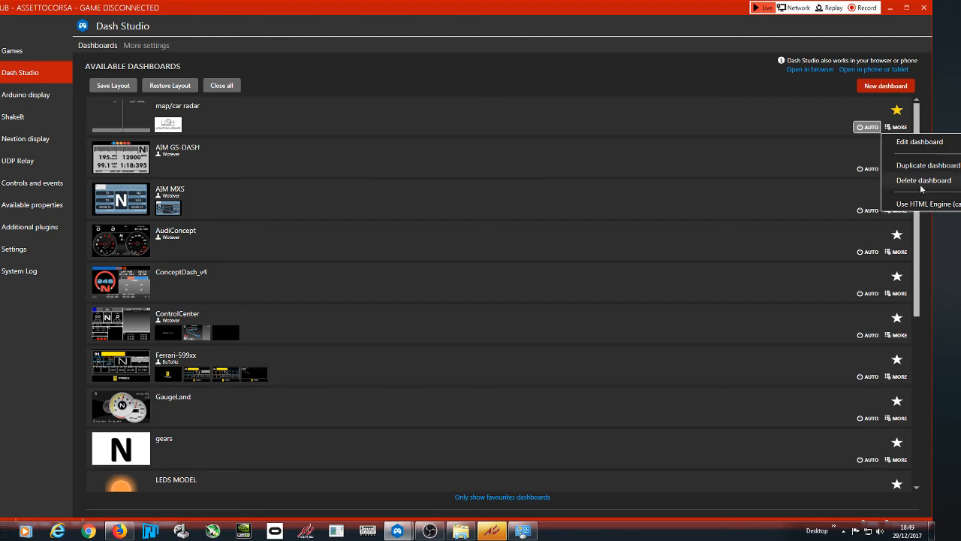
left_click(920, 143)
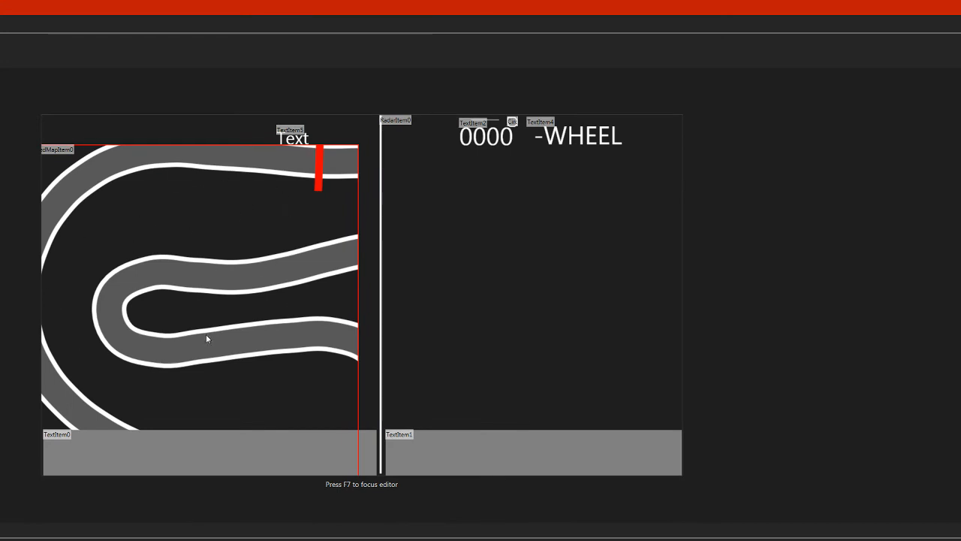
left_click(231, 466)
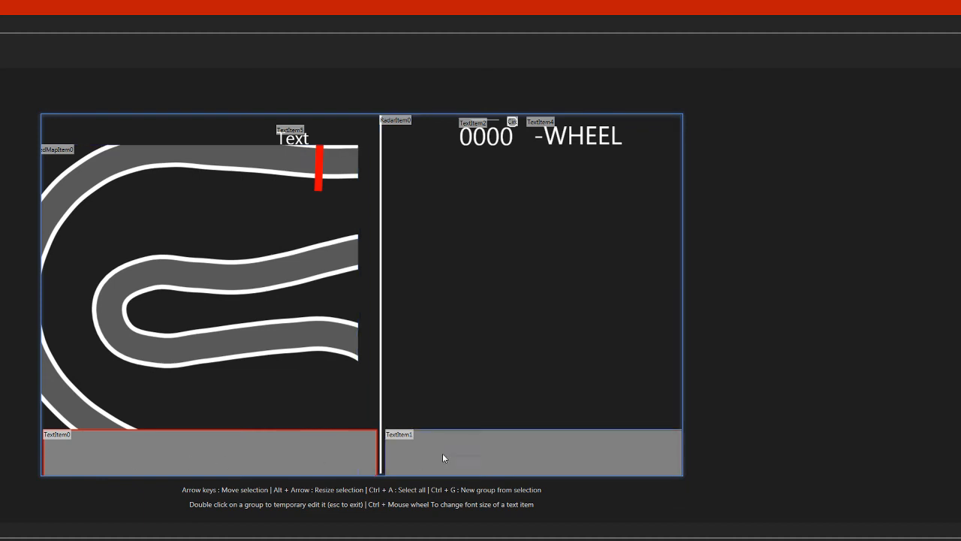
left_click(461, 454)
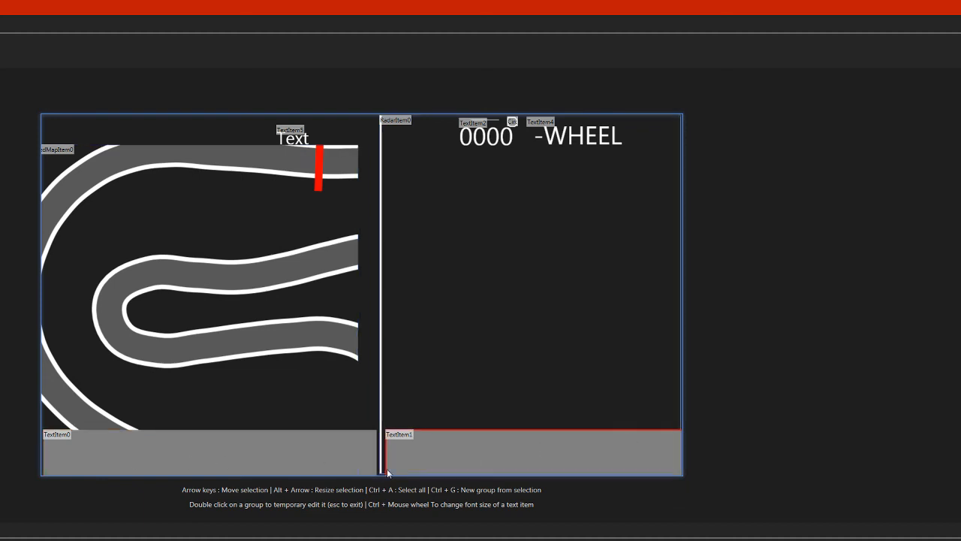
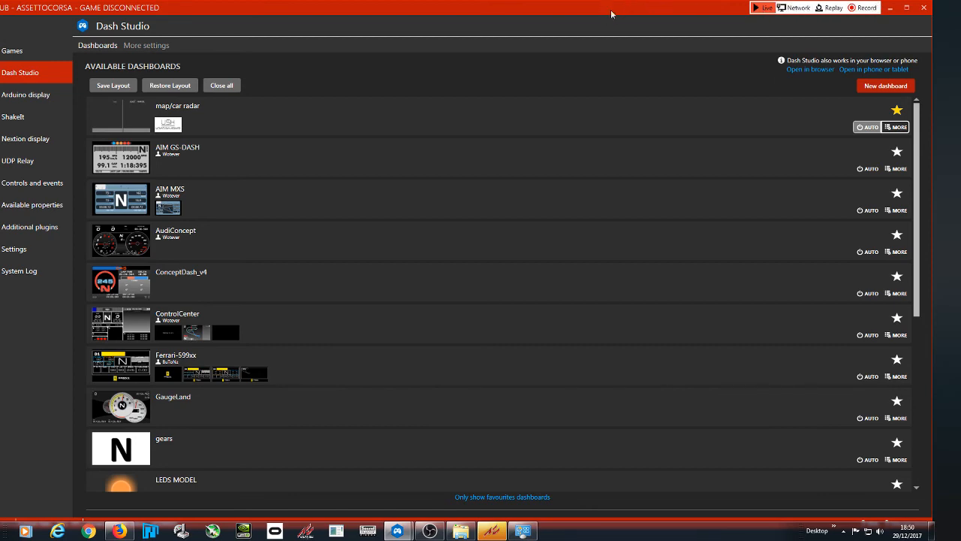
- Move the SimHub window aside to uncover Assetto Corsa and open the game's practice setup from its main menu
left_click_drag(601, 15, 960, 41)
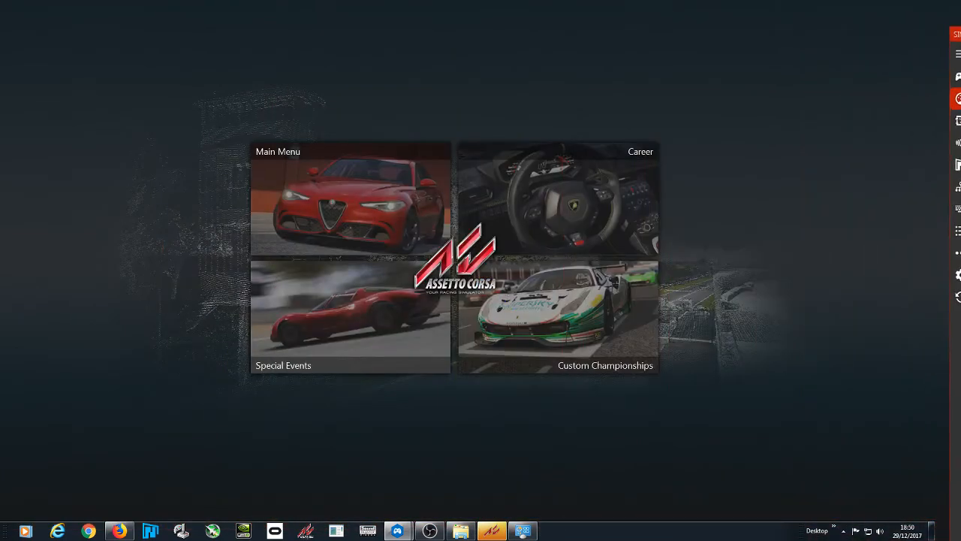
left_click(320, 201)
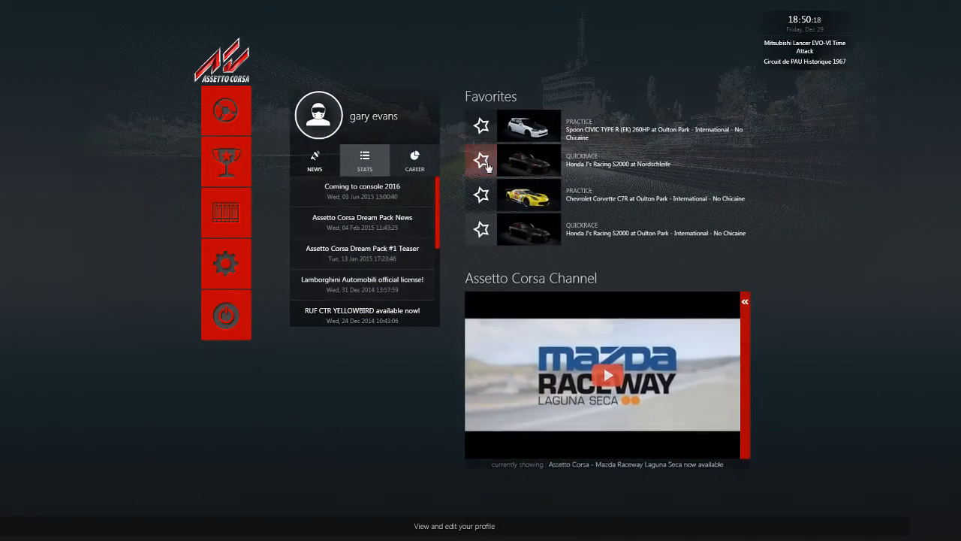
left_click(245, 104)
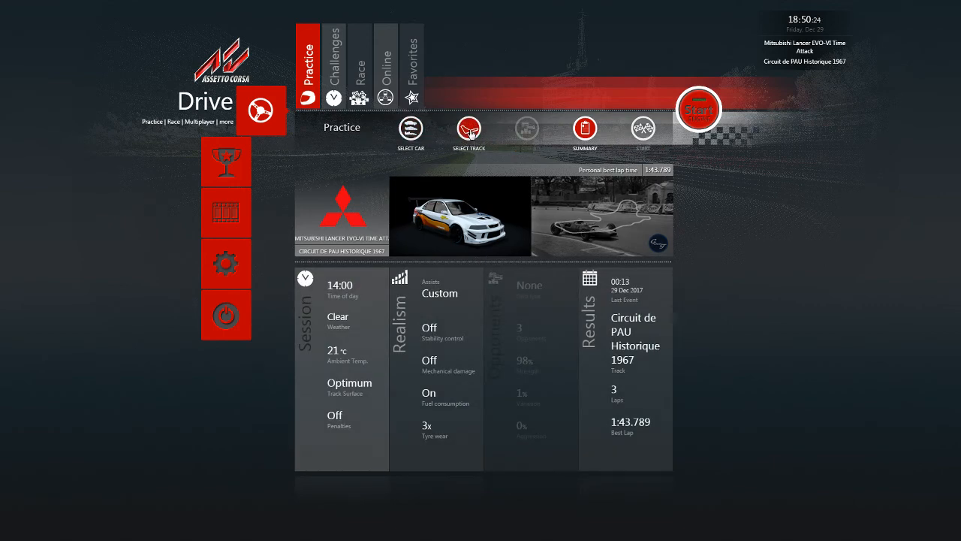
- Find Oulton Park with the track filter "oult", select Oulton Park - International - No Chicaine and start the practice session
left_click(469, 129)
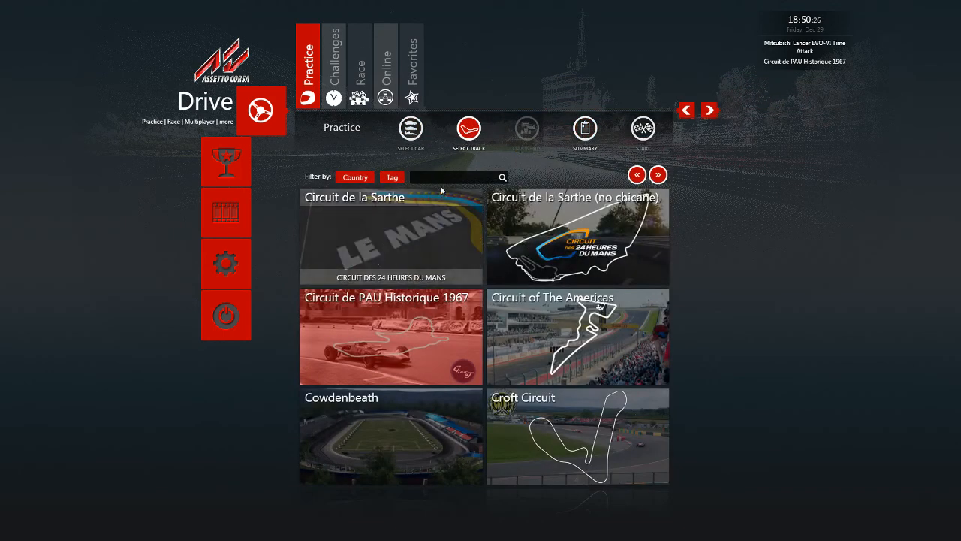
left_click(460, 169)
type("oult")
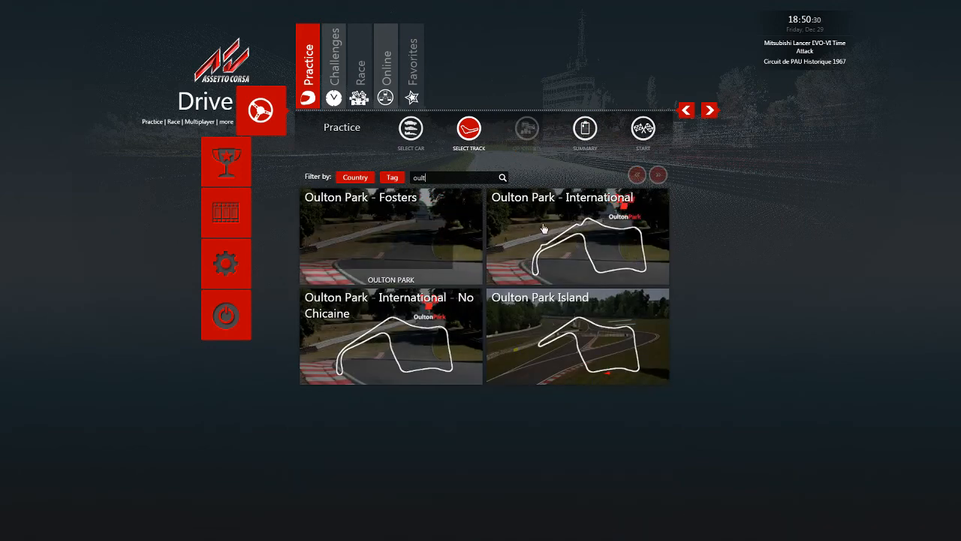
left_click(442, 336)
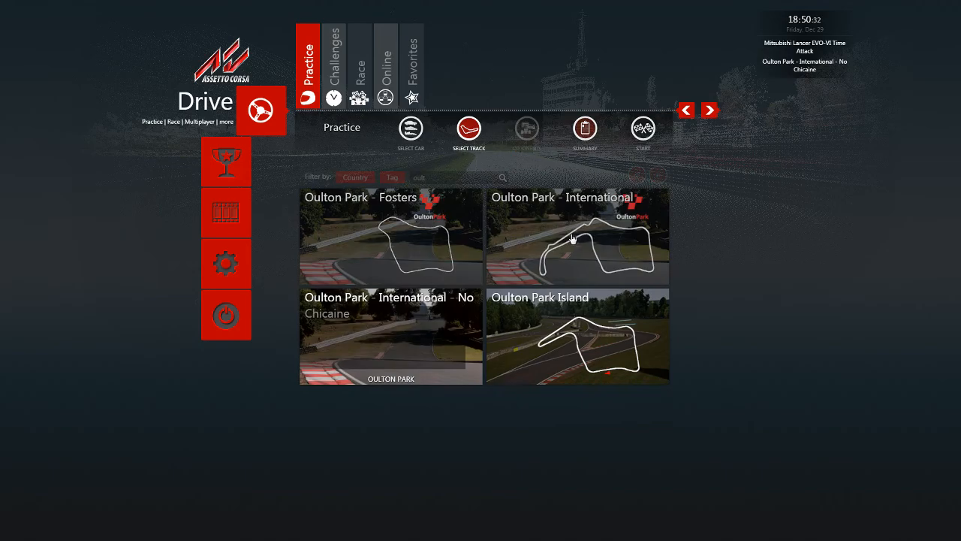
left_click(647, 134)
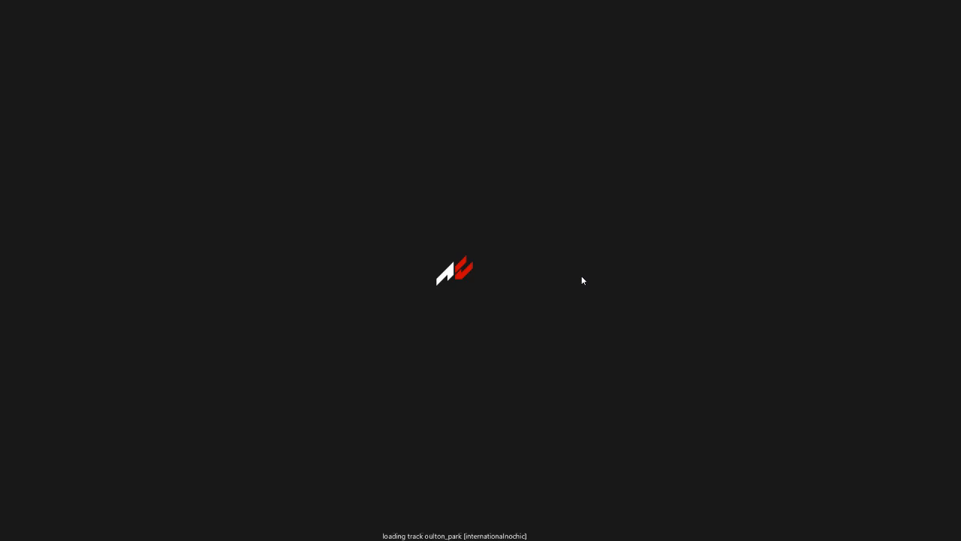
key("alt+Tab")
key("alt+Tab")
key("alt+Tab")
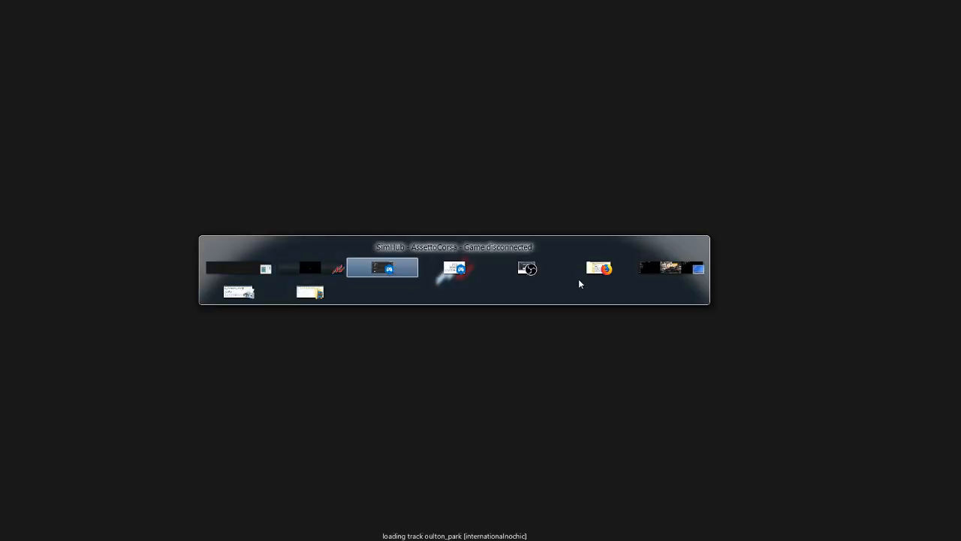
key("alt+Tab")
key("alt+Tab")
key("alt+Tab")
key("alt+Tab")
key("alt+Tab")
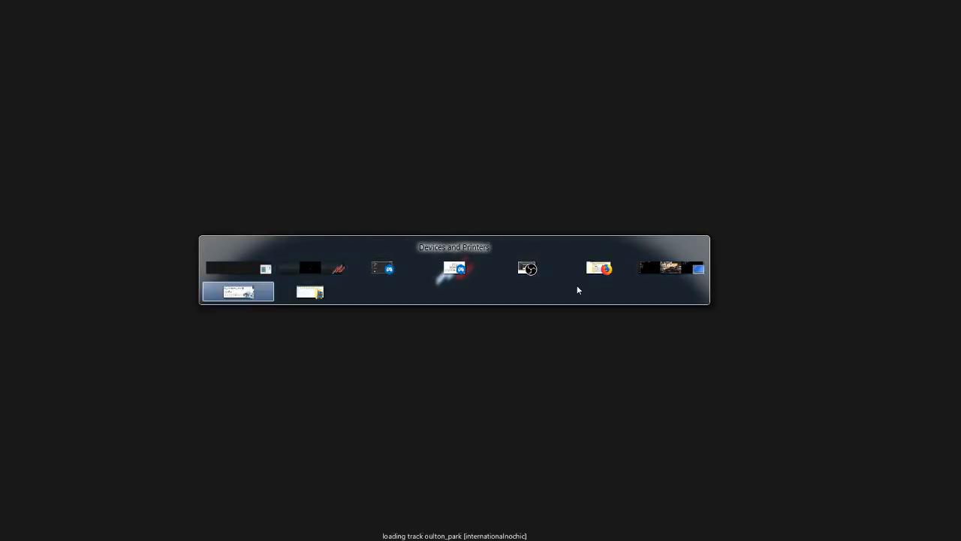
key("alt+Tab")
key("alt+Tab")
key("alt+Tab")
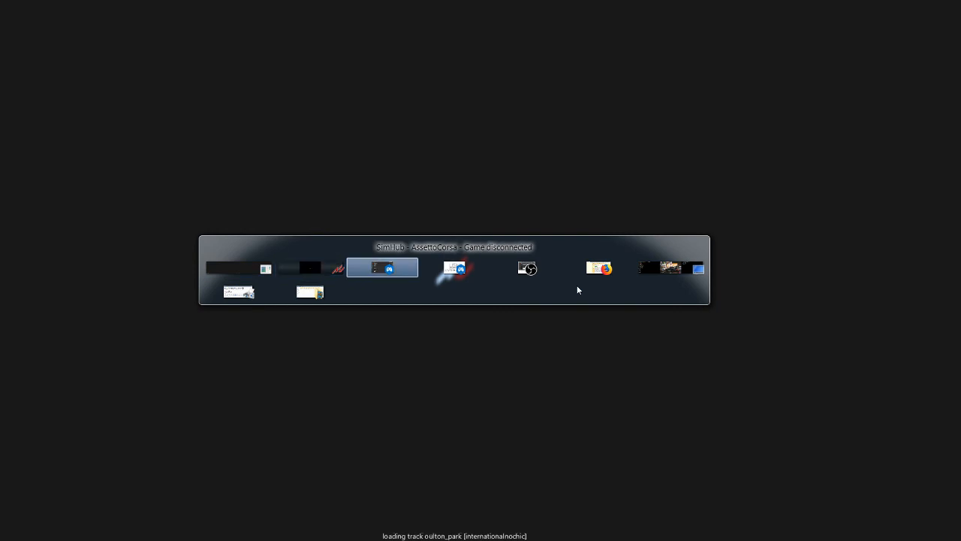
key("alt+Tab")
key("alt+Tab")
key("alt+Tab")
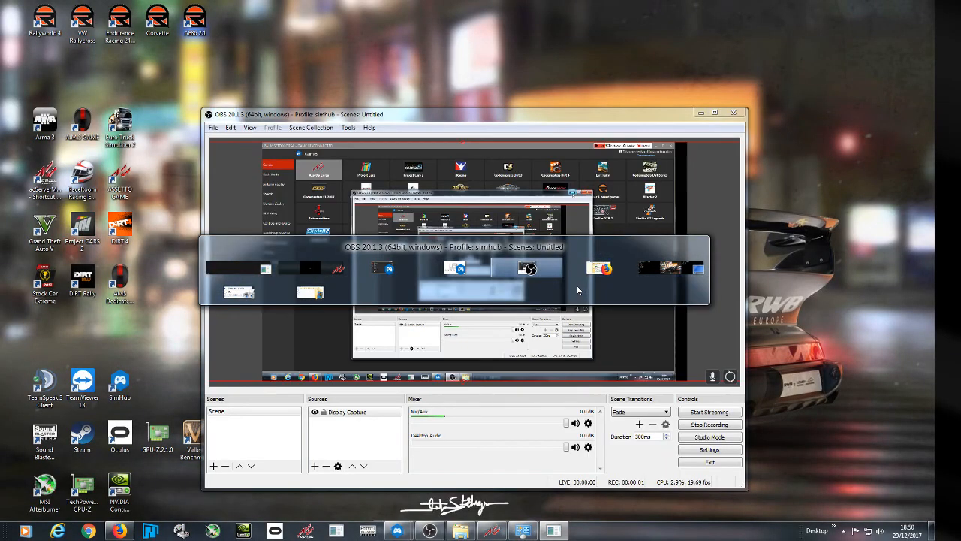
key("alt+Tab")
key("alt+Tab")
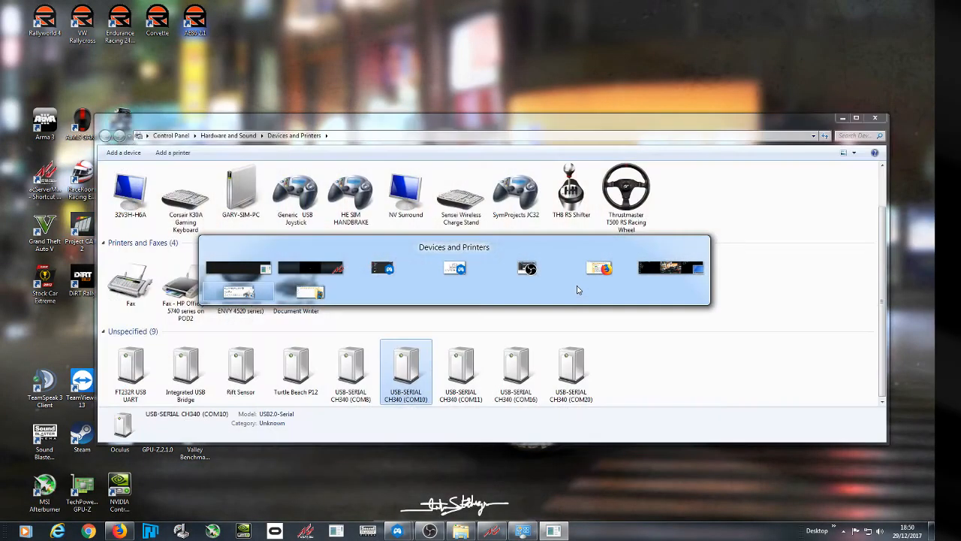
key("alt+Tab")
key("alt+Tab")
key("alt+Tab")
key("alt+Tab")
key("alt+Tab")
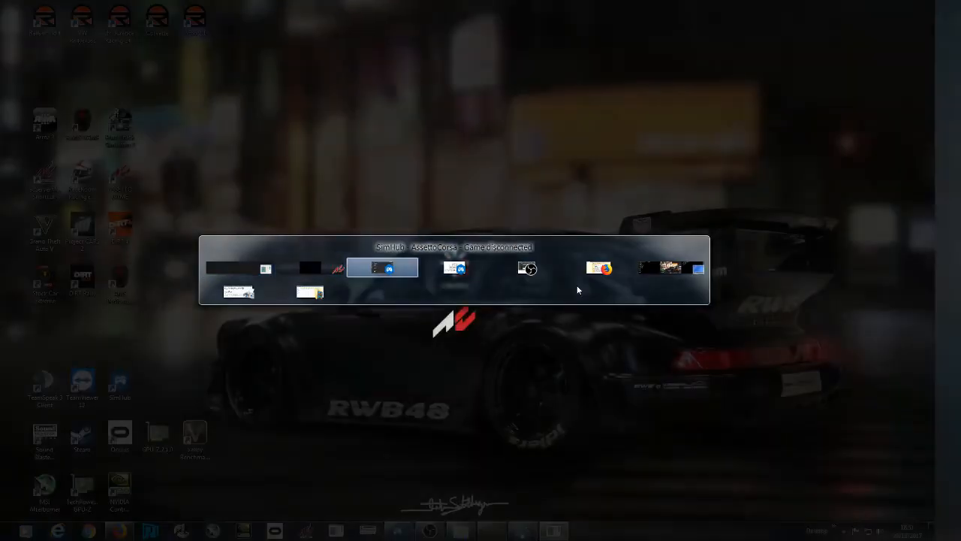
key("alt+Tab")
key("alt+Tab")
key("alt+Tab")
key("alt+Tab")
key("alt+Tab")
key("alt+Tab")
key("alt+Tab")
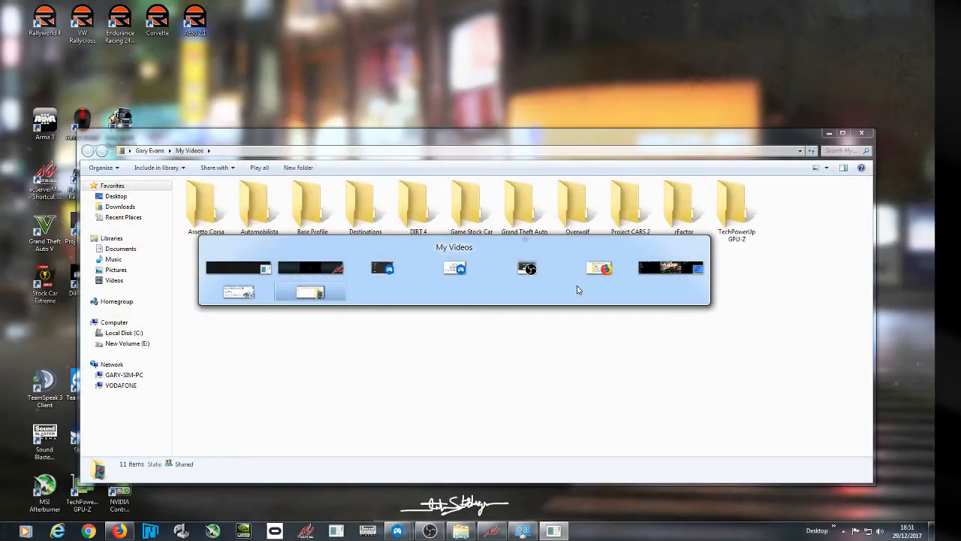
key("alt+Tab")
key("alt+Tab")
key("alt+Tab")
key("alt+Tab")
key("alt+Tab")
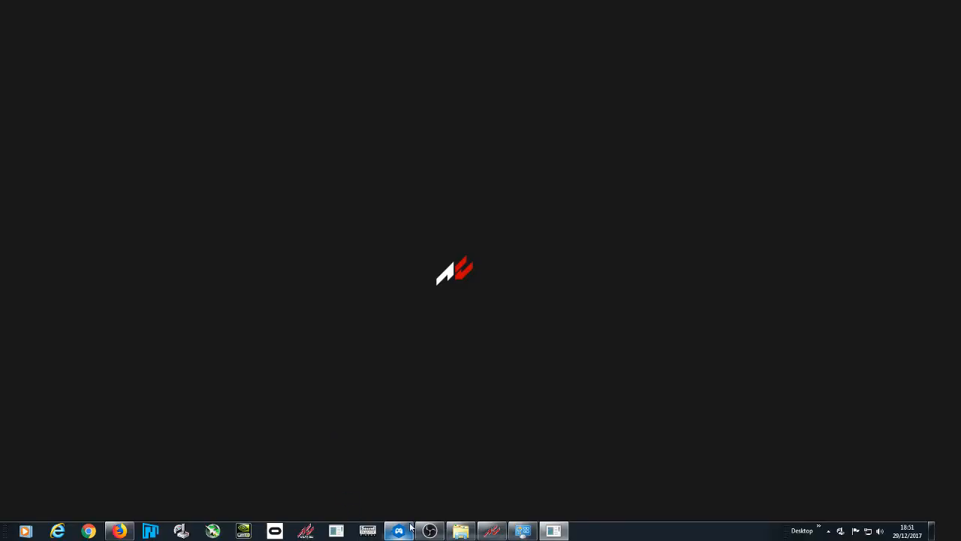
- Switch from the loading Assetto Corsa session back to the SimHub window
right_click(399, 531)
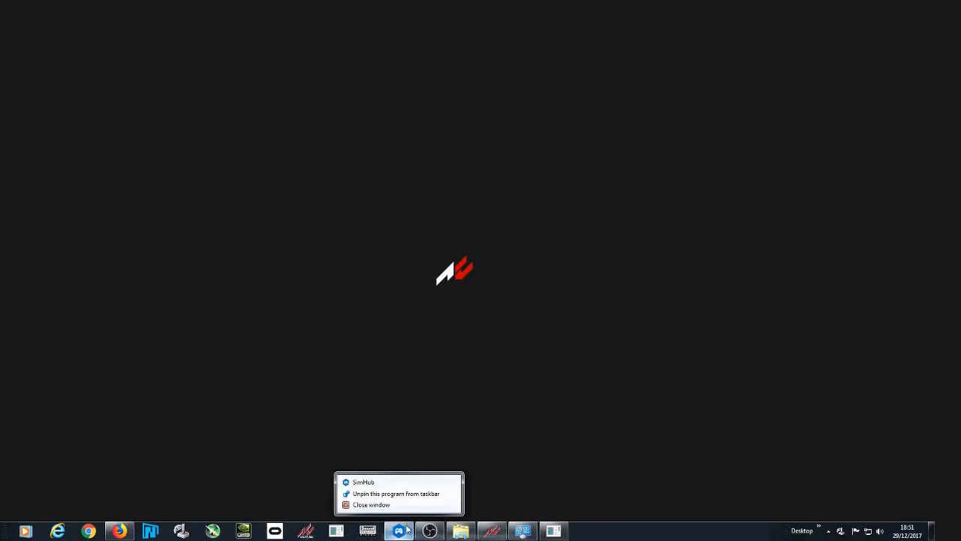
left_click(392, 484)
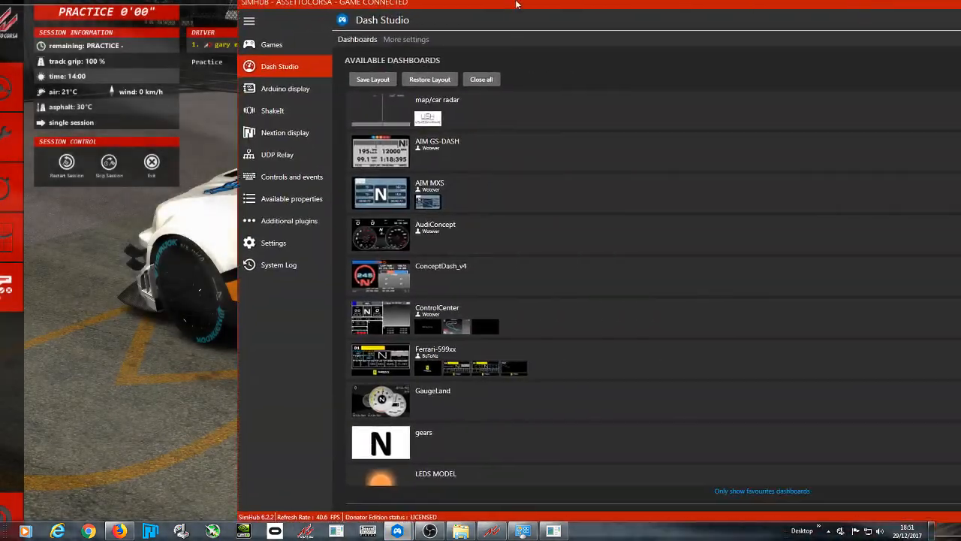
- Move the SimHub window clear of the Assetto Corsa practice screen and get into the car's cockpit
left_click_drag(516, 4, 258, 5)
double_click(259, 4)
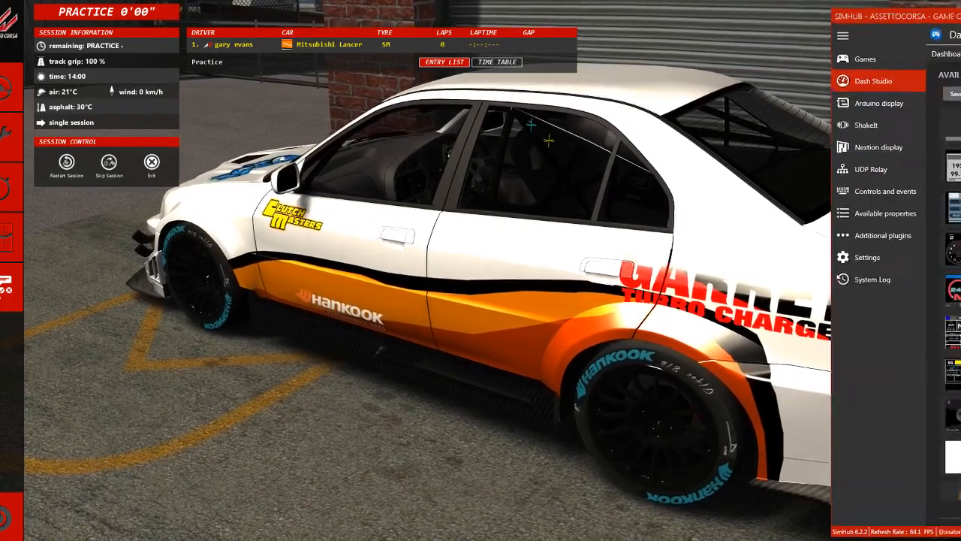
left_click_drag(938, 15, 312, 161)
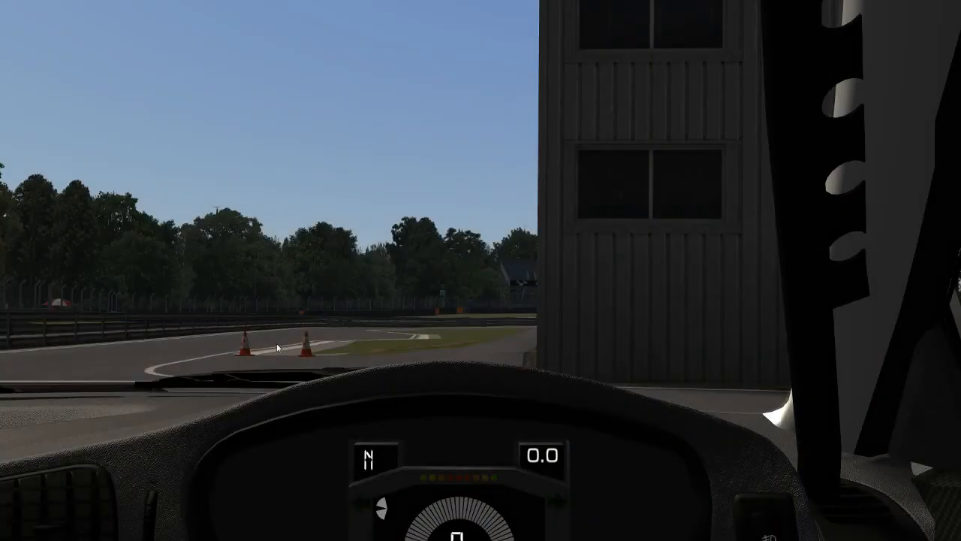
- Bring the main SimHub window in front of the running Assetto Corsa session and move it over the lower part of the game view
key("alt+Tab")
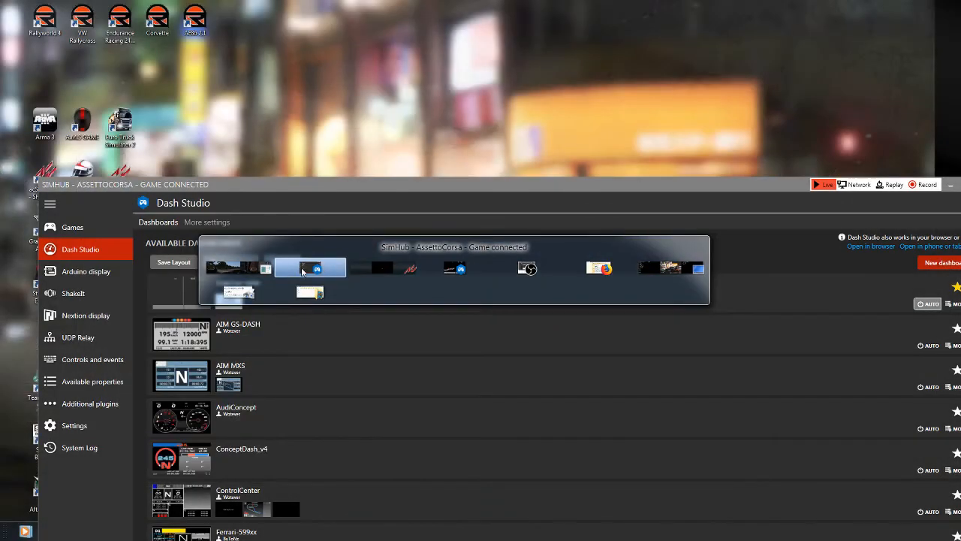
key("alt+Tab")
key("alt+Tab")
key("alt+Tab")
key("alt+Tab")
key("alt+Tab")
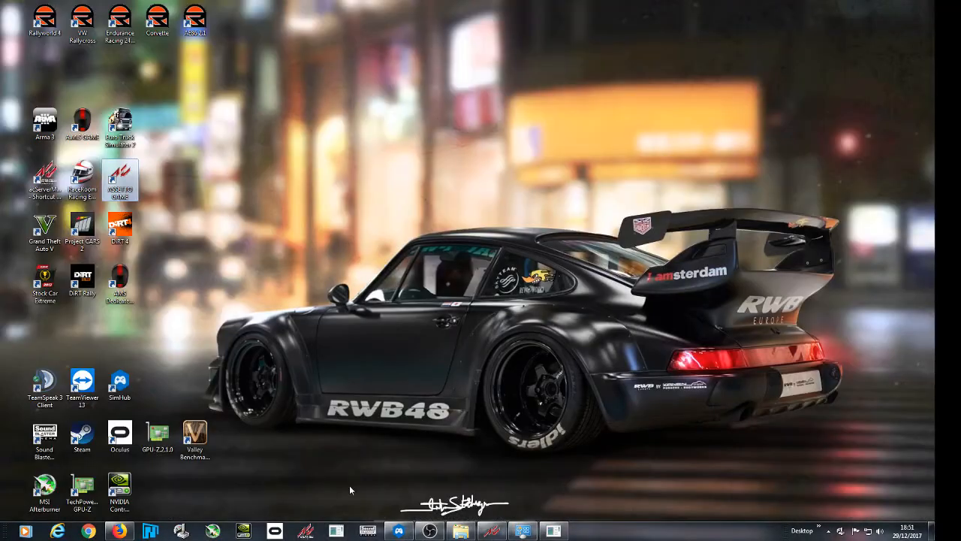
right_click(397, 532)
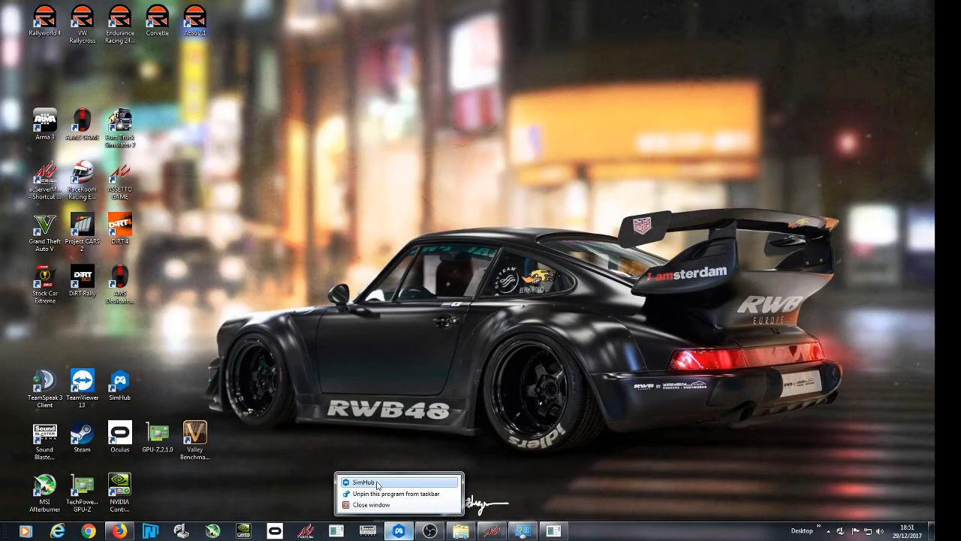
left_click(378, 483)
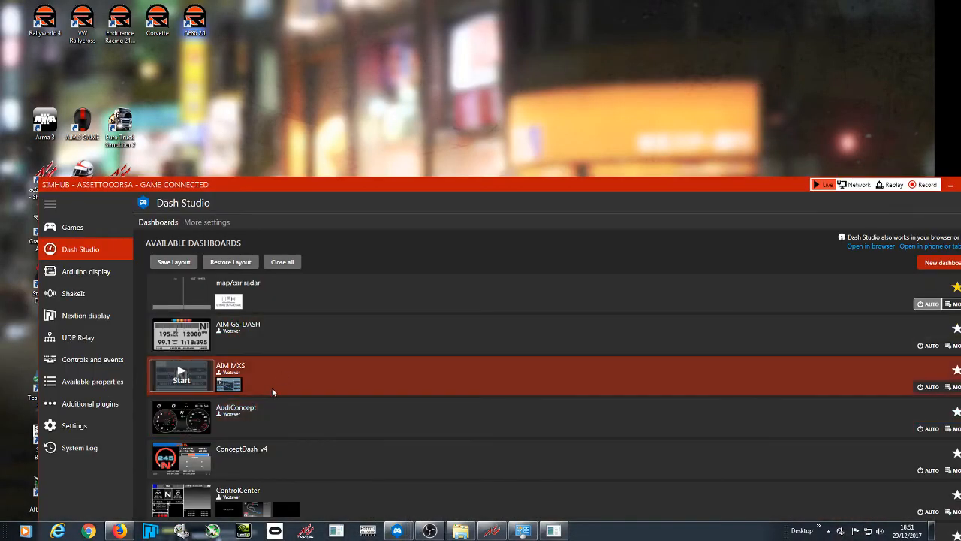
left_click(549, 533)
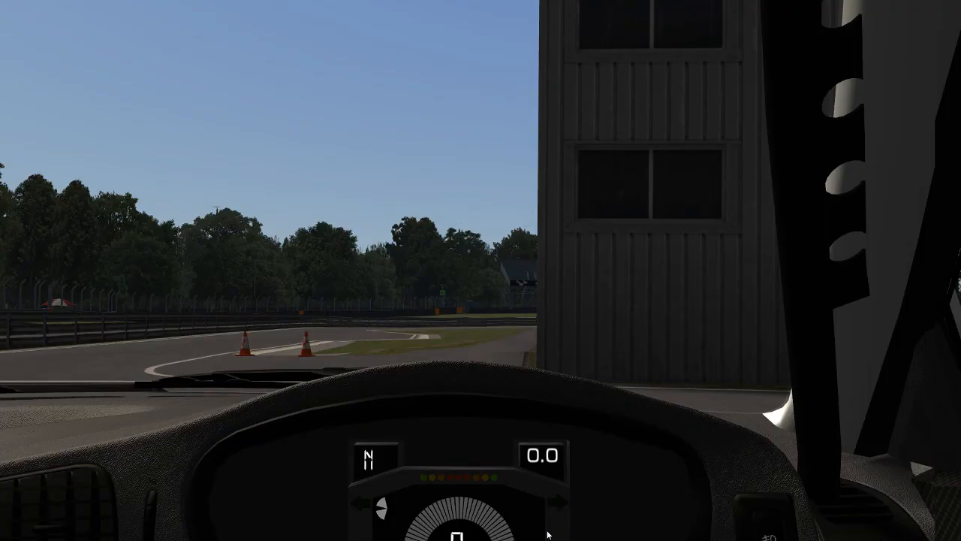
key("alt+Tab")
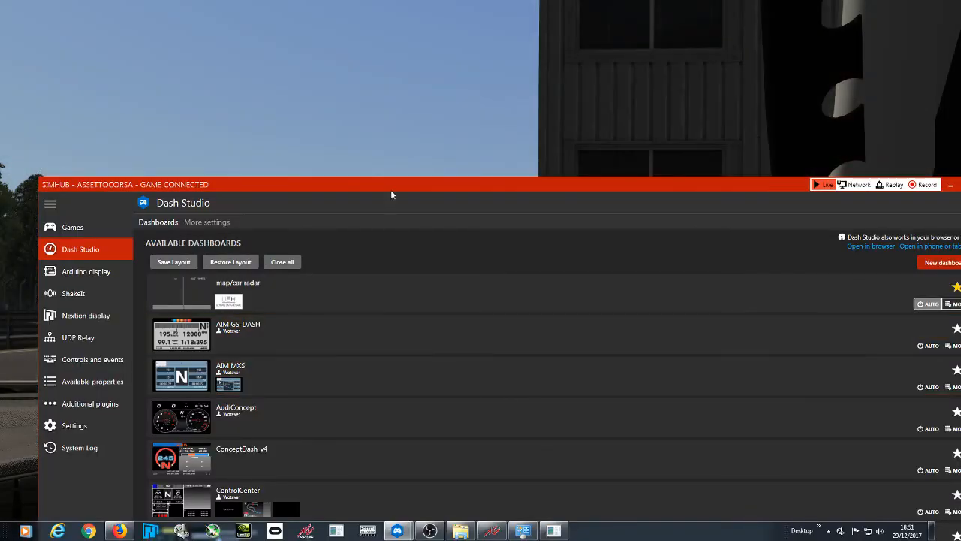
left_click_drag(390, 194, 341, 262)
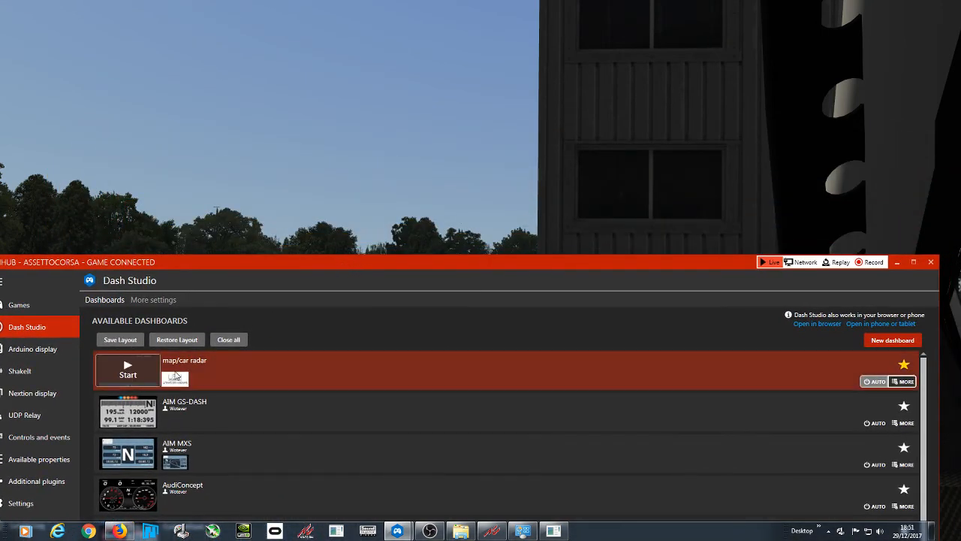
- Open the gears dashboard in the editor to view its gear display, and close the editor again
left_click(901, 381)
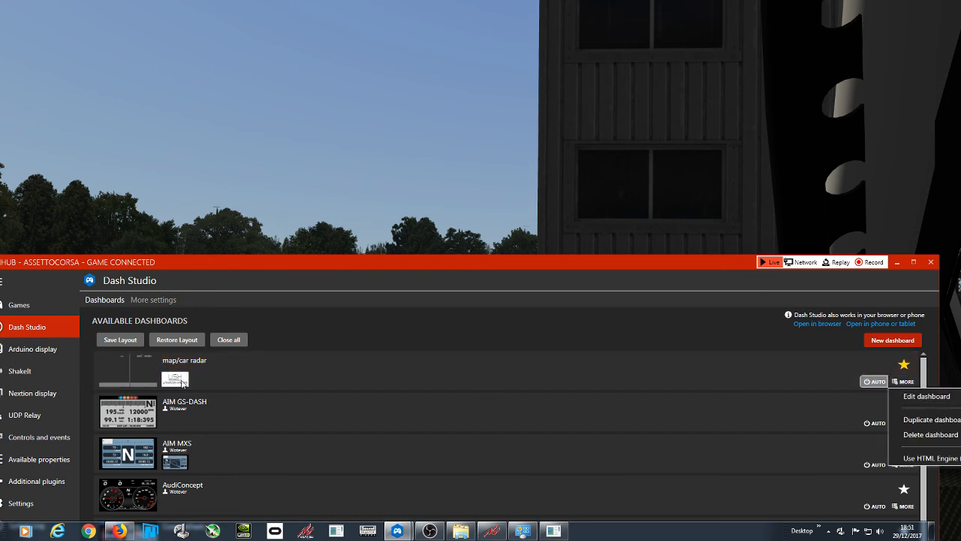
left_click(363, 307)
scroll(330, 393, "down", 6)
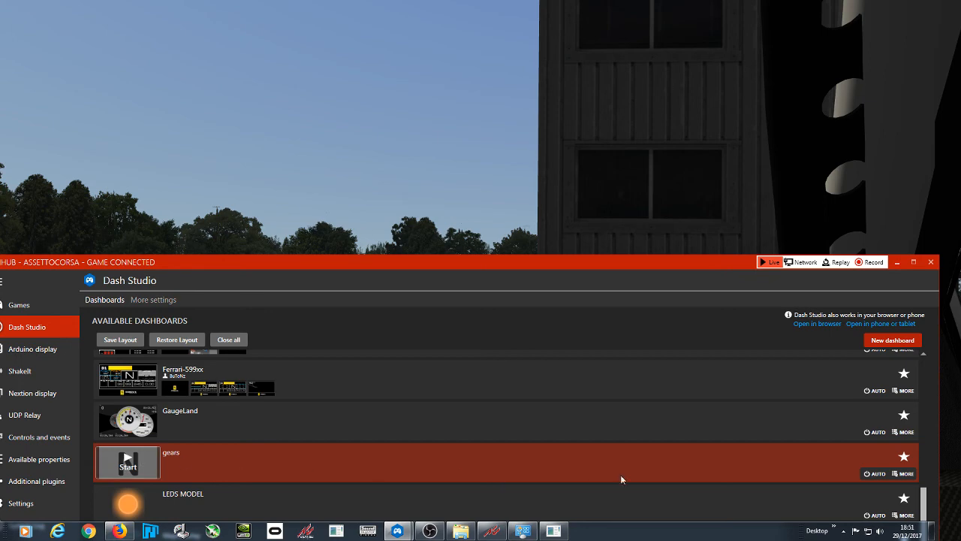
left_click(906, 474)
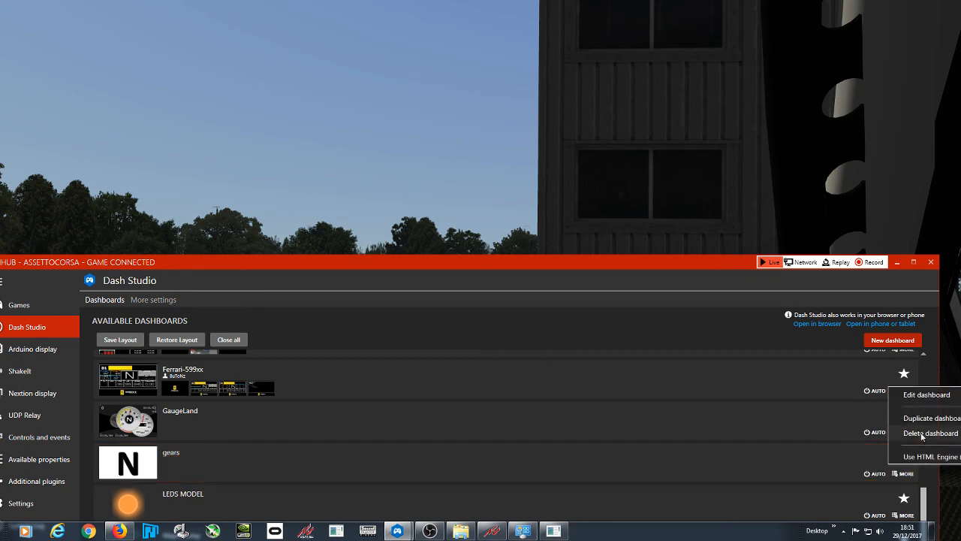
left_click(909, 395)
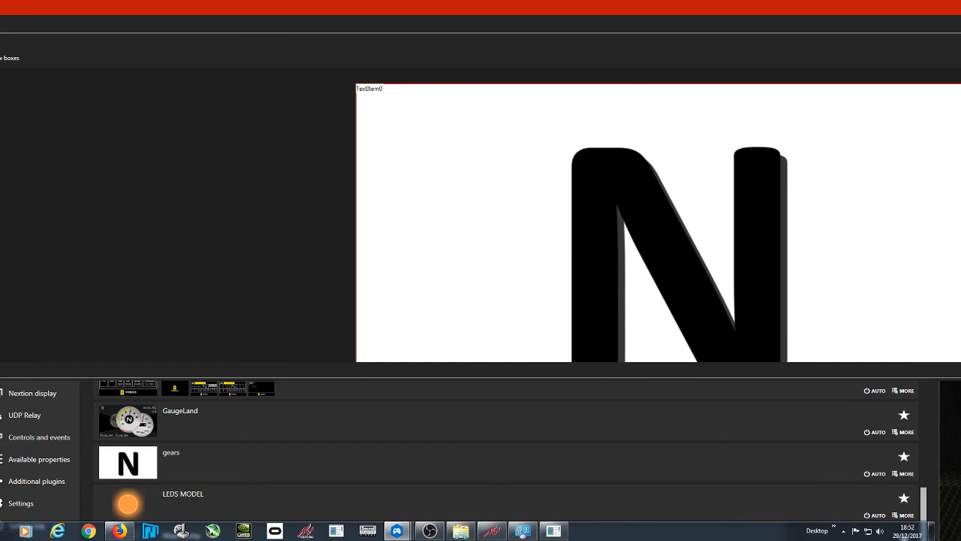
key("alt+F4")
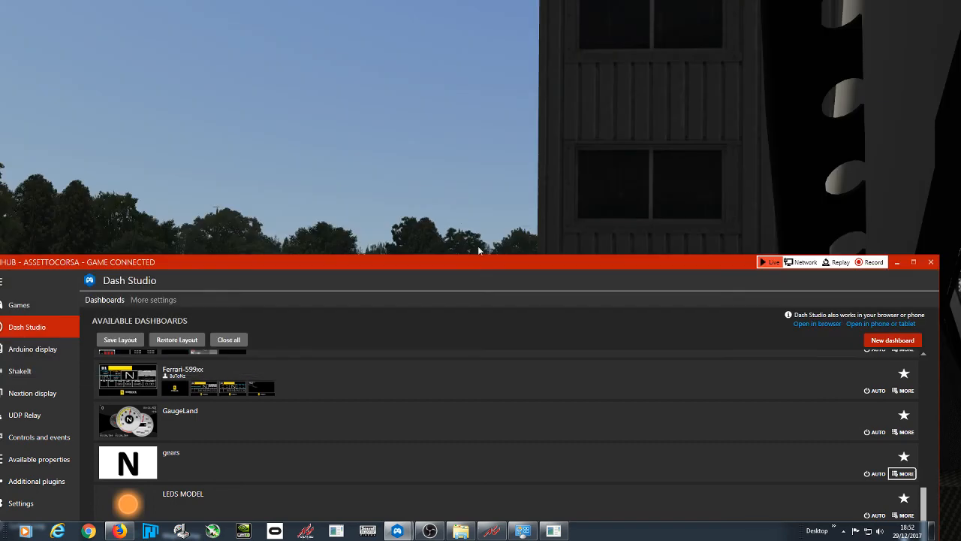
- Close the full-screen dashboard and exit the Assetto Corsa practice session to the game's menu
left_click_drag(370, 268, 960, 51)
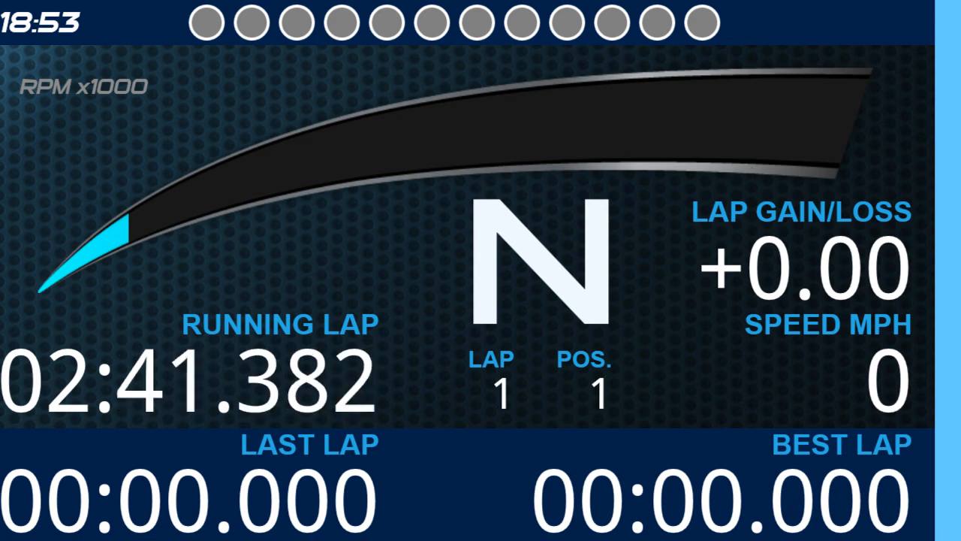
key("Escape")
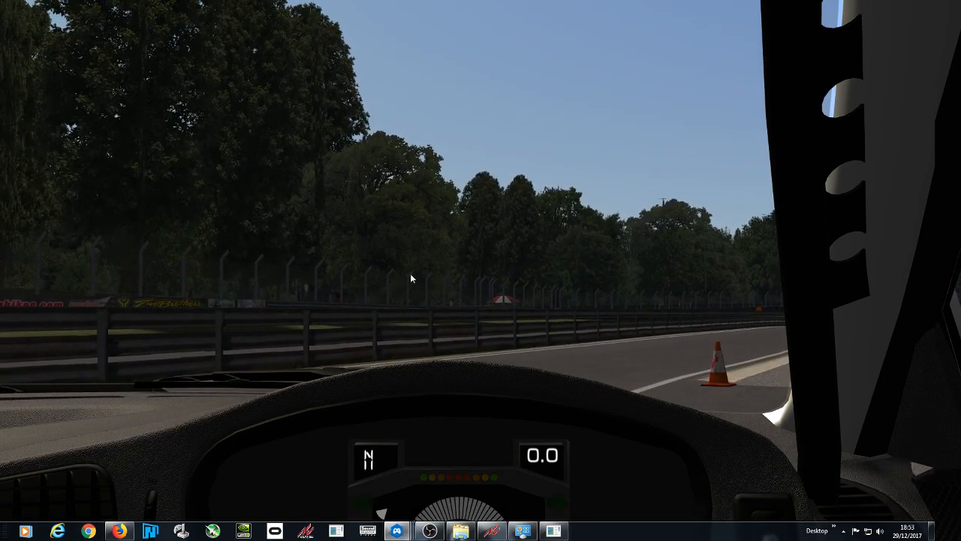
left_click(338, 234)
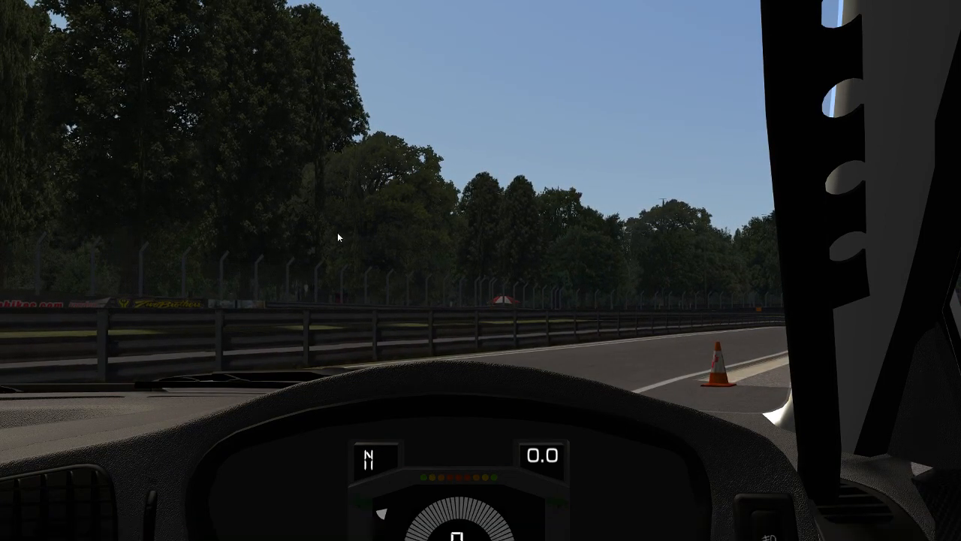
key("Escape")
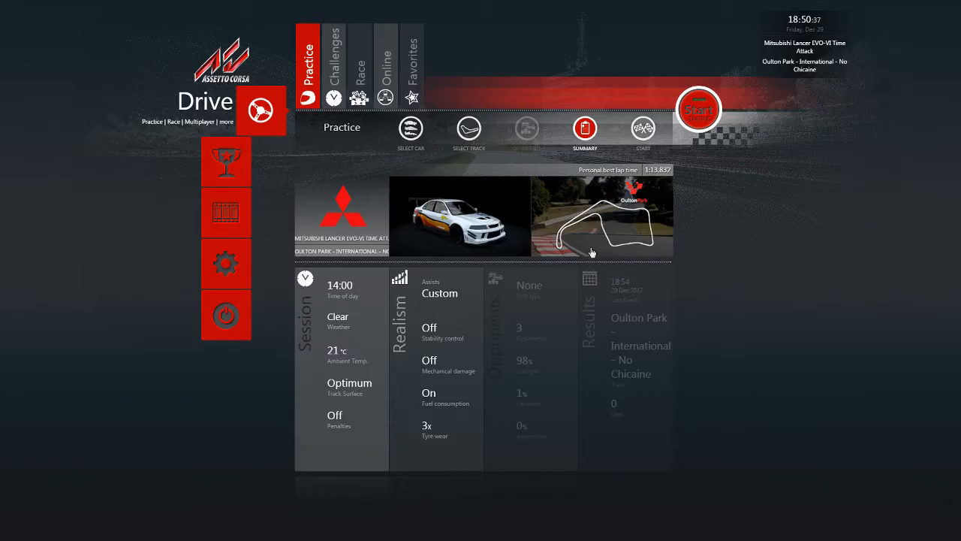
- Switch from Assetto Corsa to the main SimHub window and move it into full view
key("alt+Tab")
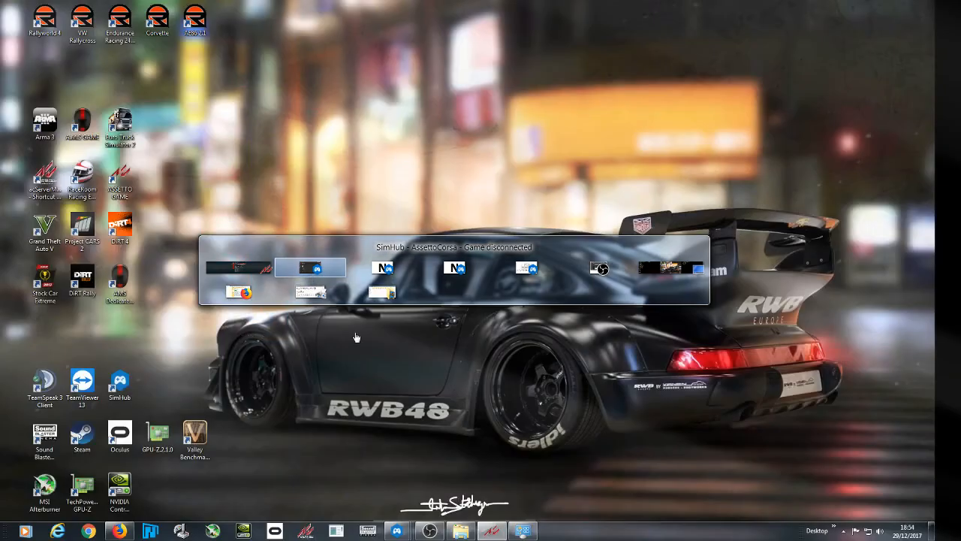
key("Tab")
key("Tab")
key("Tab")
key("Tab")
key("Tab")
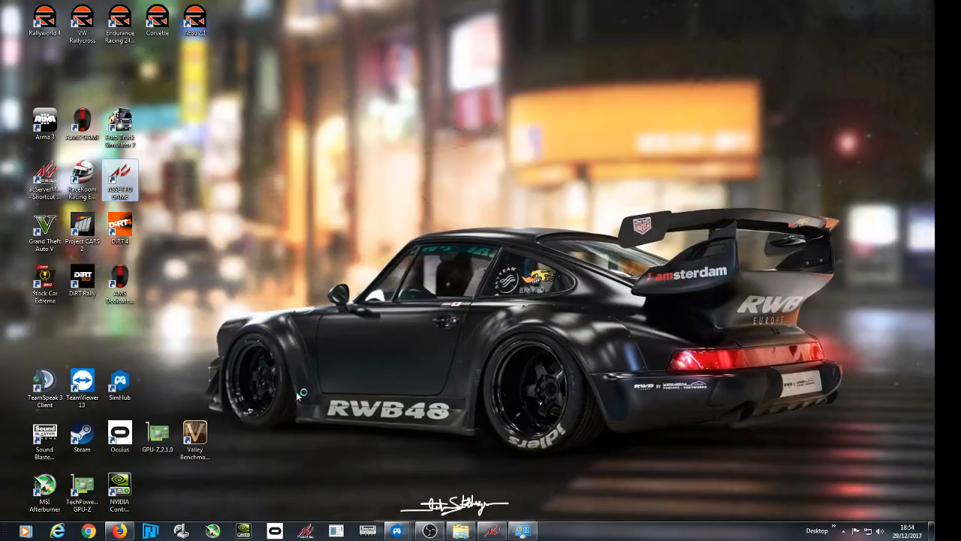
right_click(397, 531)
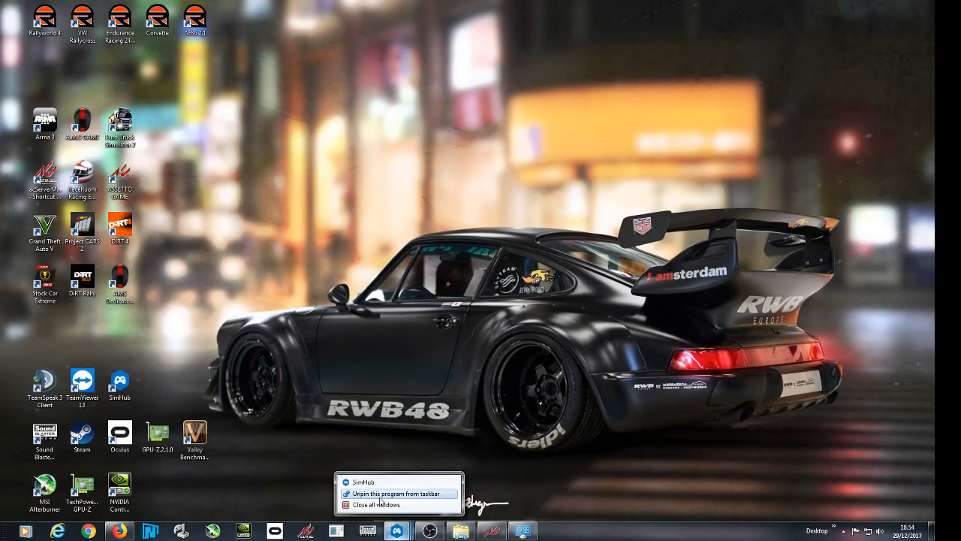
left_click(370, 483)
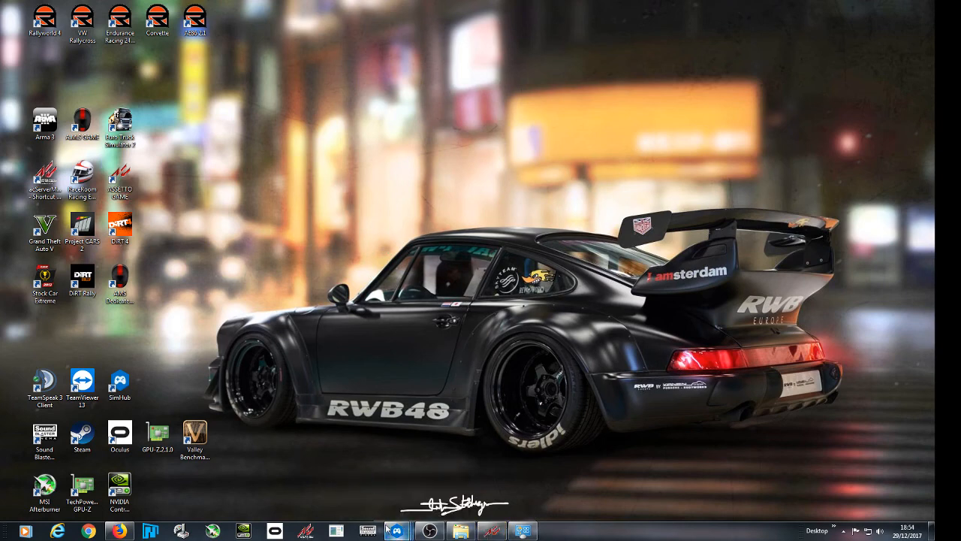
mouse_move(400, 533)
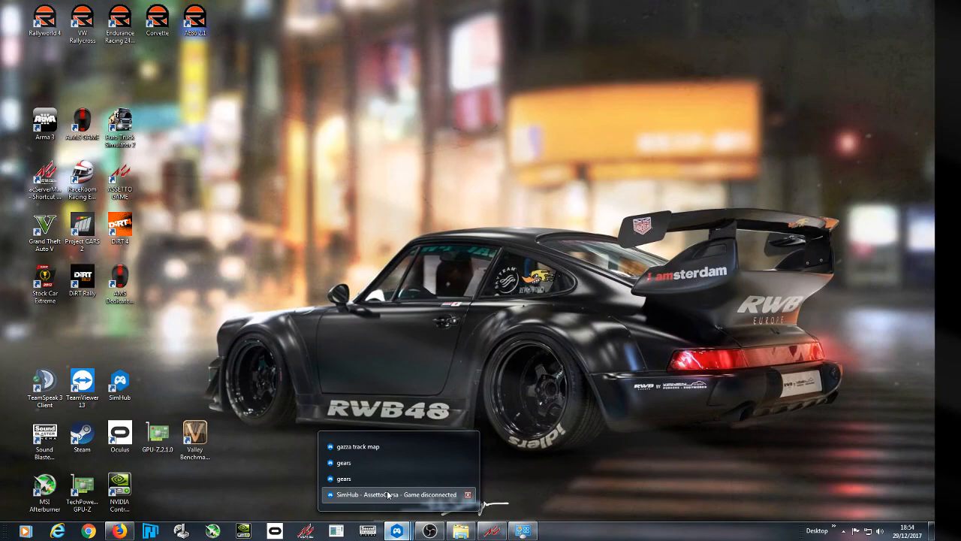
left_click(387, 492)
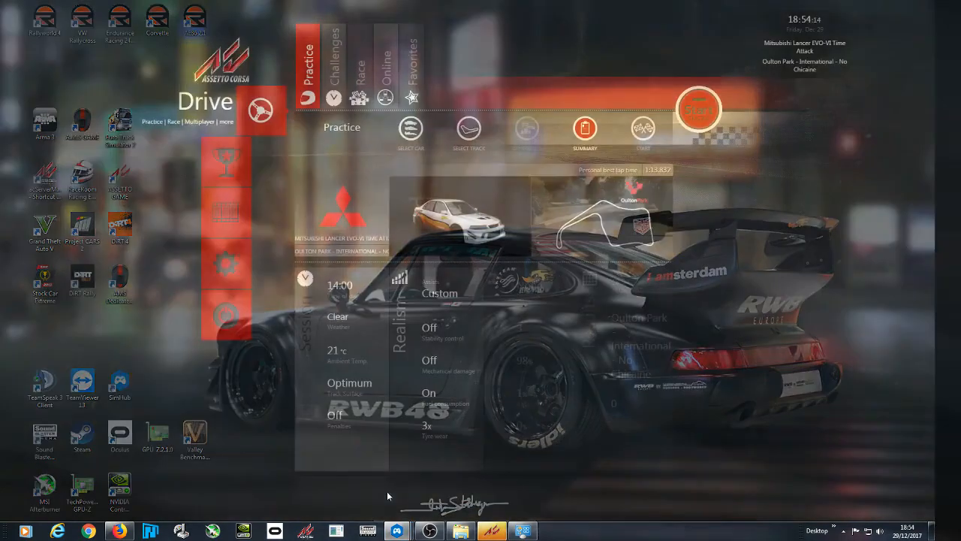
left_click_drag(960, 60, 230, 15)
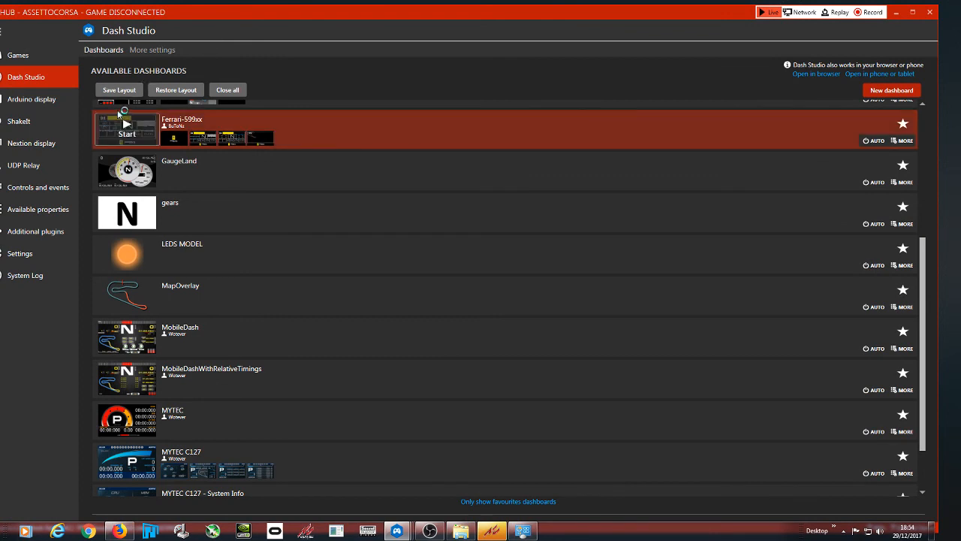
- Open SimHub's Arduino LED layouts and create a new layout named "rgb led"
left_click(21, 98)
left_click(119, 51)
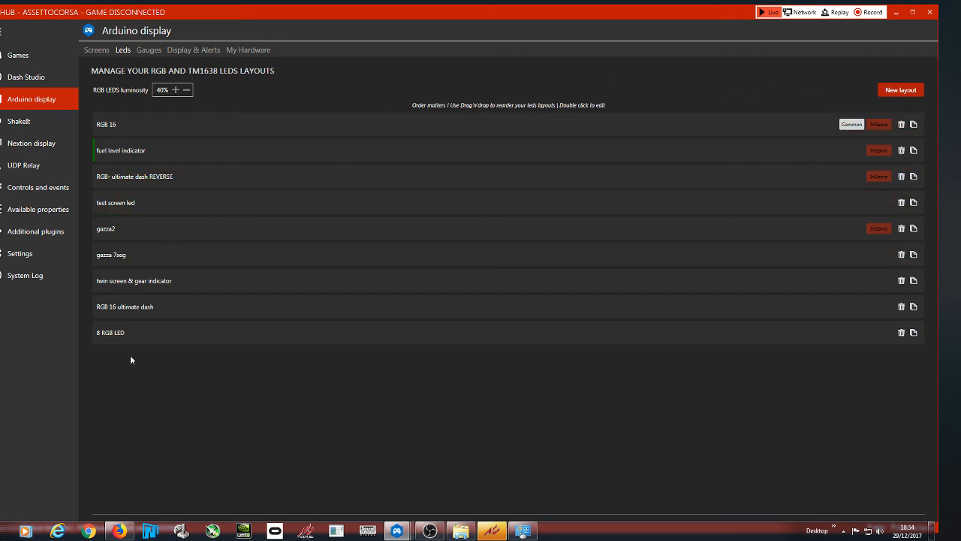
left_click(911, 90)
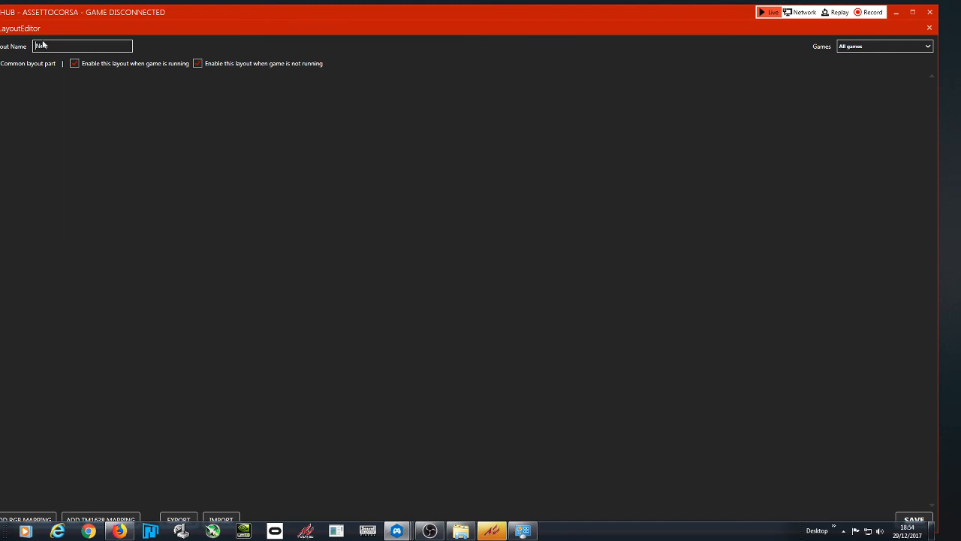
left_click_drag(57, 46, 4, 41)
left_click(193, 64)
left_click_drag(211, 13, 209, 9)
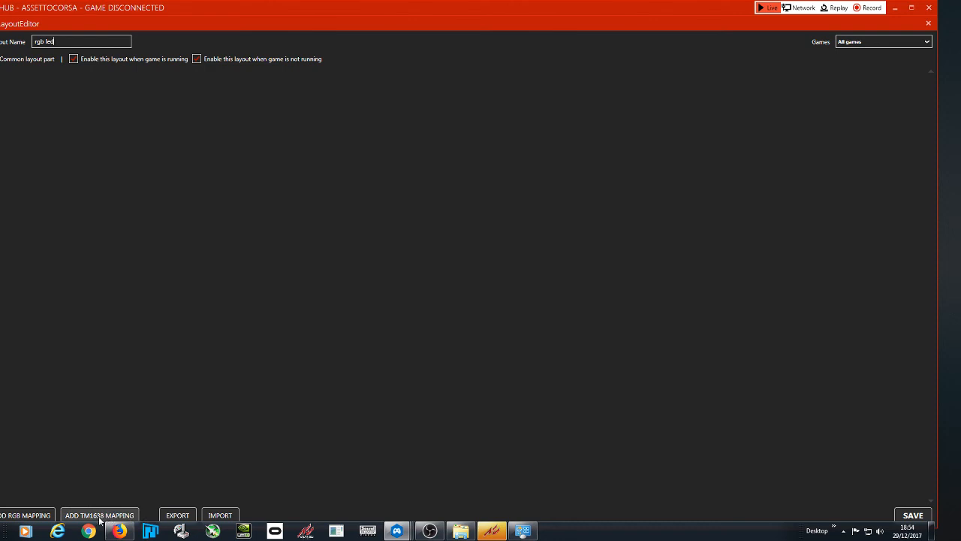
- Add four RGB mappings to the rgb led layout
left_click(33, 517)
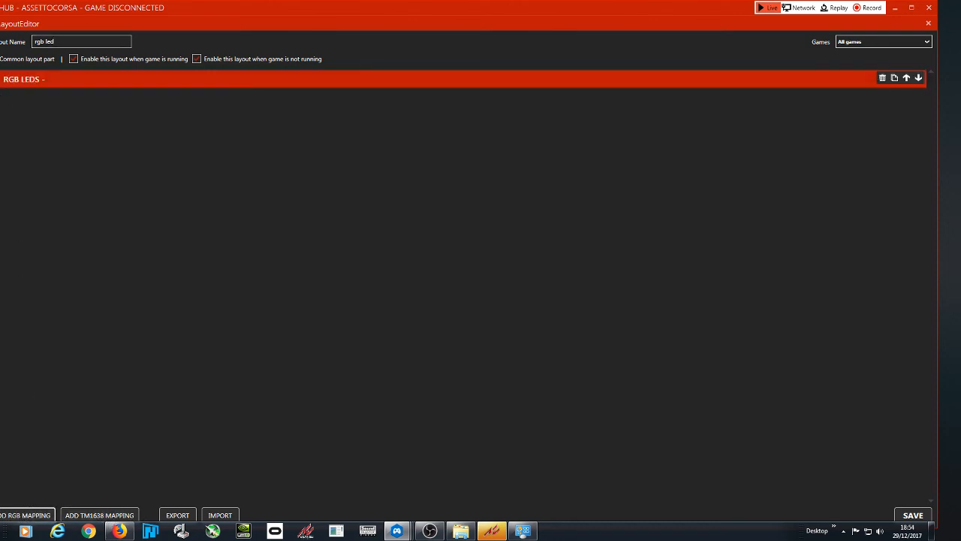
left_click(26, 515)
left_click(27, 515)
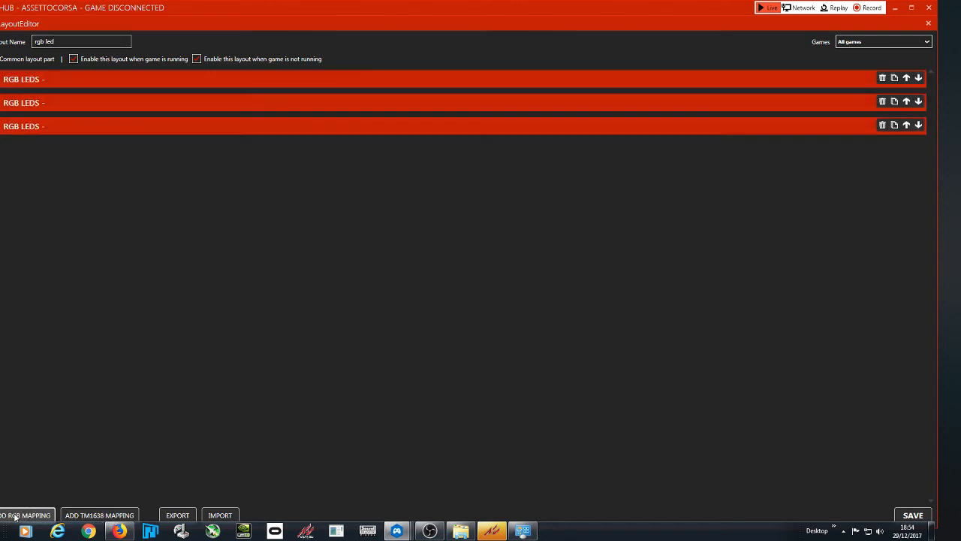
left_click(26, 515)
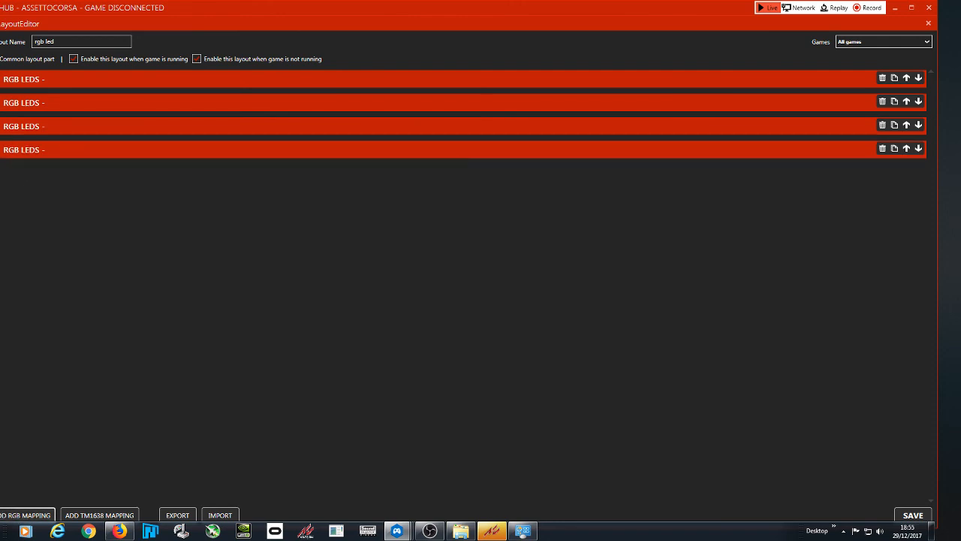
- Expand the first RGB LEDs mapping and set its start LED color to blue and its end LED color to green
left_click(23, 78)
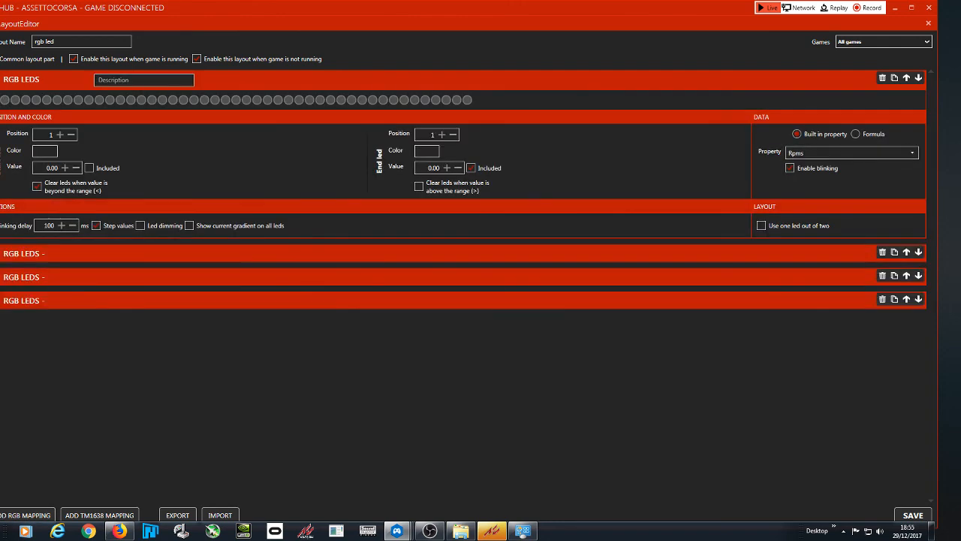
left_click(48, 154)
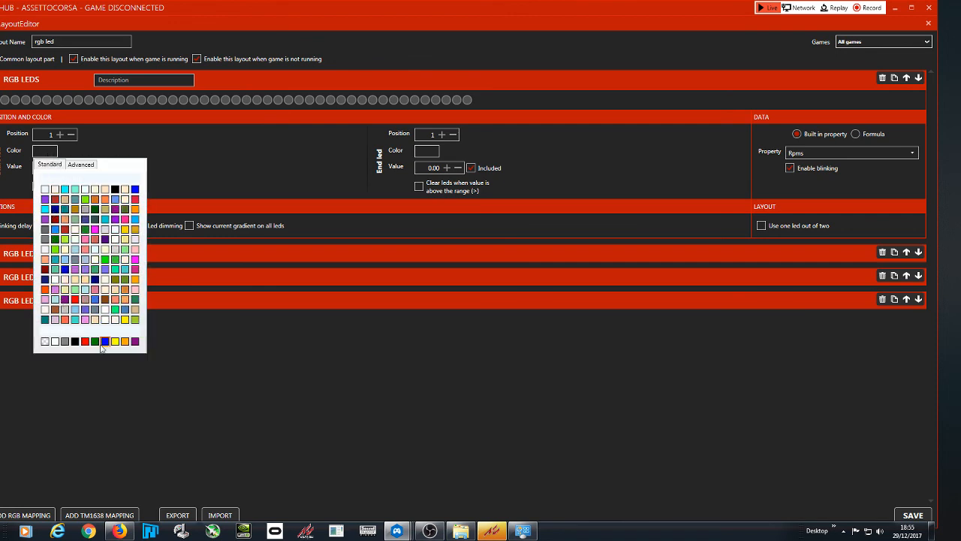
left_click(104, 342)
left_click(426, 154)
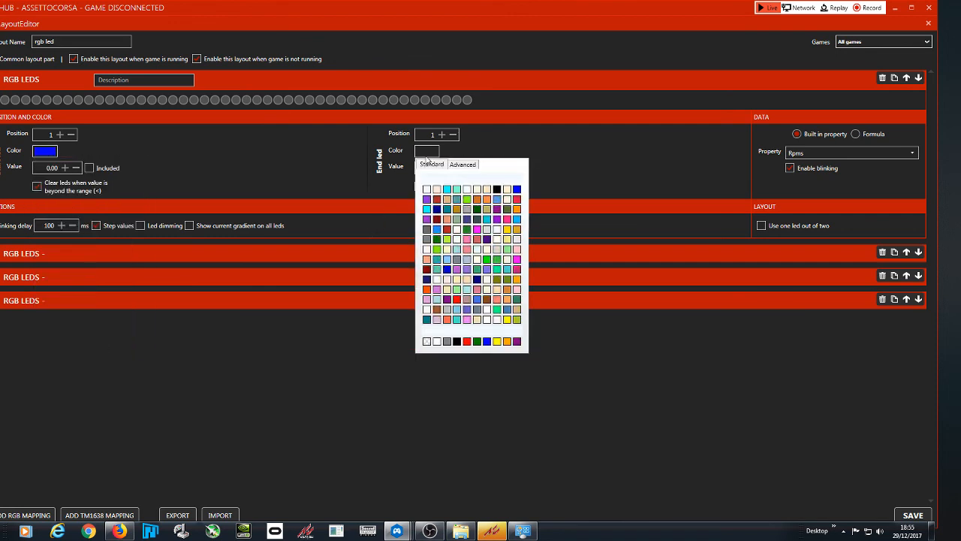
left_click(476, 343)
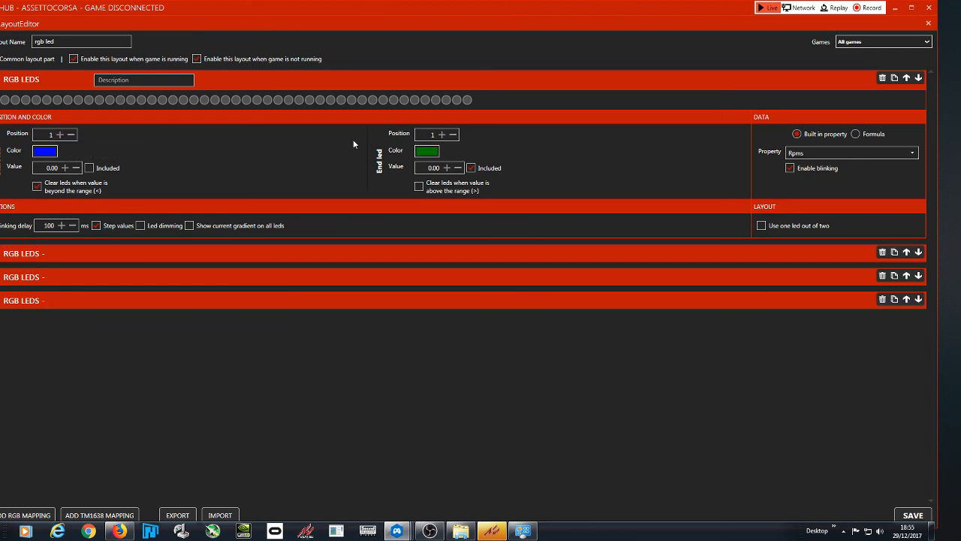
- Set the first RGB mapping's end LED to position 4 and its end value to 6
left_click(443, 135)
left_click(442, 134)
left_click(442, 134)
left_click(447, 167)
left_click(447, 167)
left_click(447, 167)
- Expand the second RGB LEDs mapping and set its start LED color to green and its end LED color to yellow
left_click(6, 253)
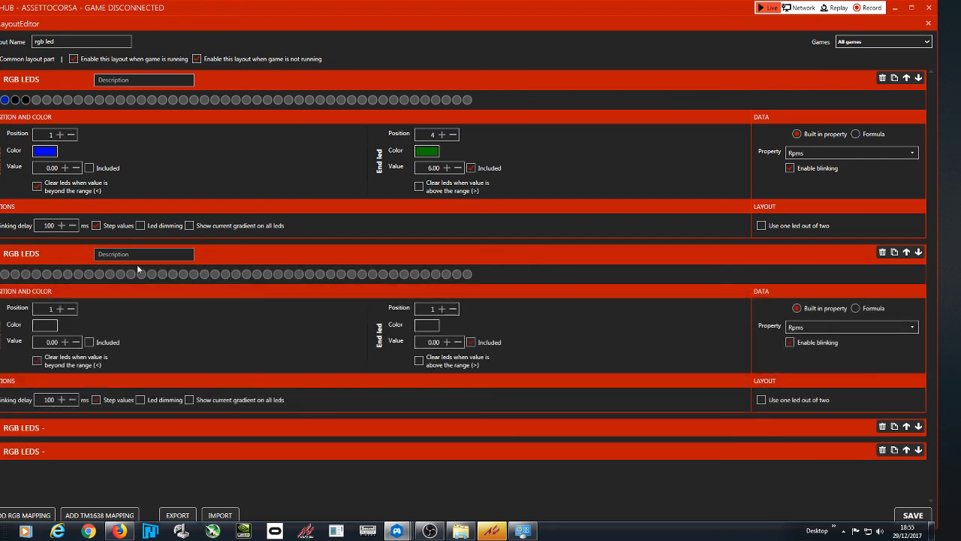
left_click(44, 326)
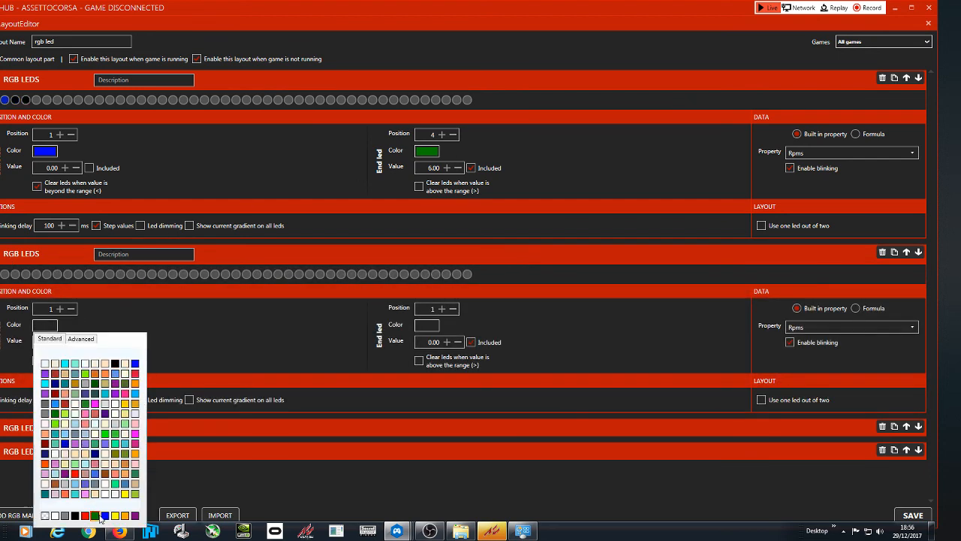
left_click(96, 516)
left_click(435, 326)
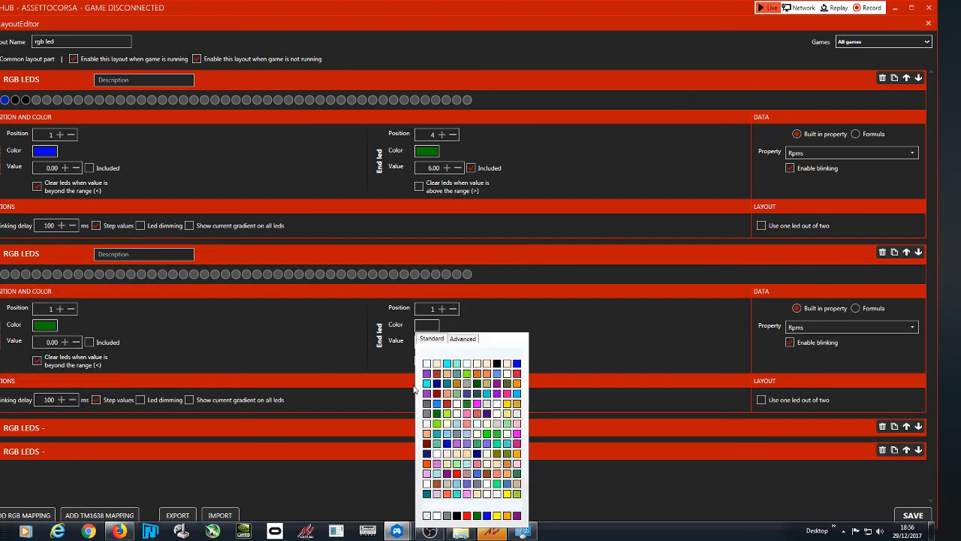
left_click(496, 515)
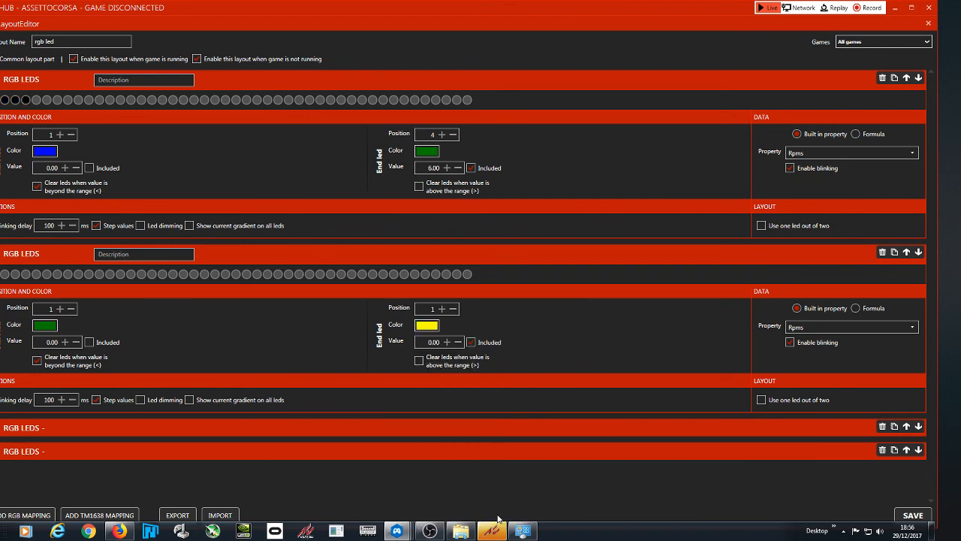
- Raise the first RGB mapping's end LED value to 52
left_click(447, 168)
left_click(447, 168)
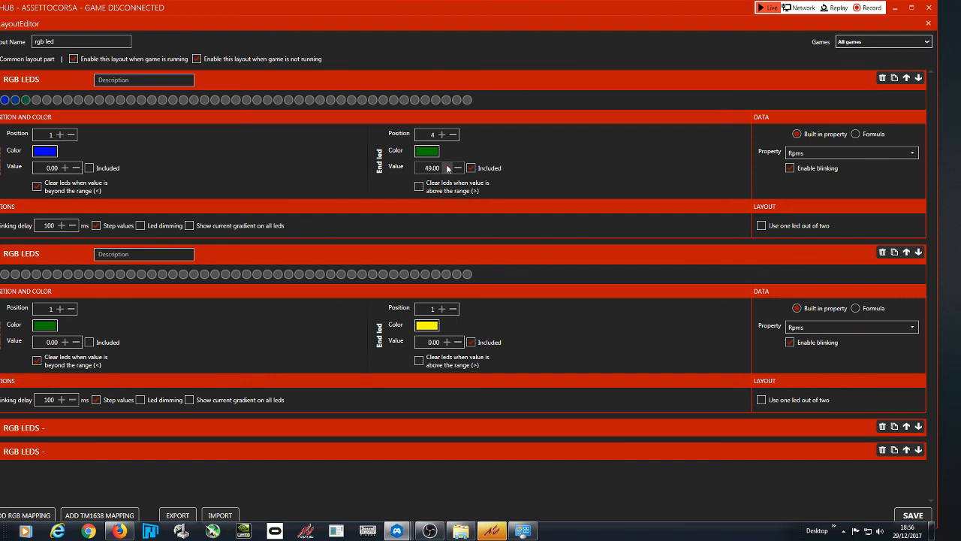
left_click(447, 167)
- Set the second RGB mapping's start LED value to 50 and its start position to 5
left_click(65, 342)
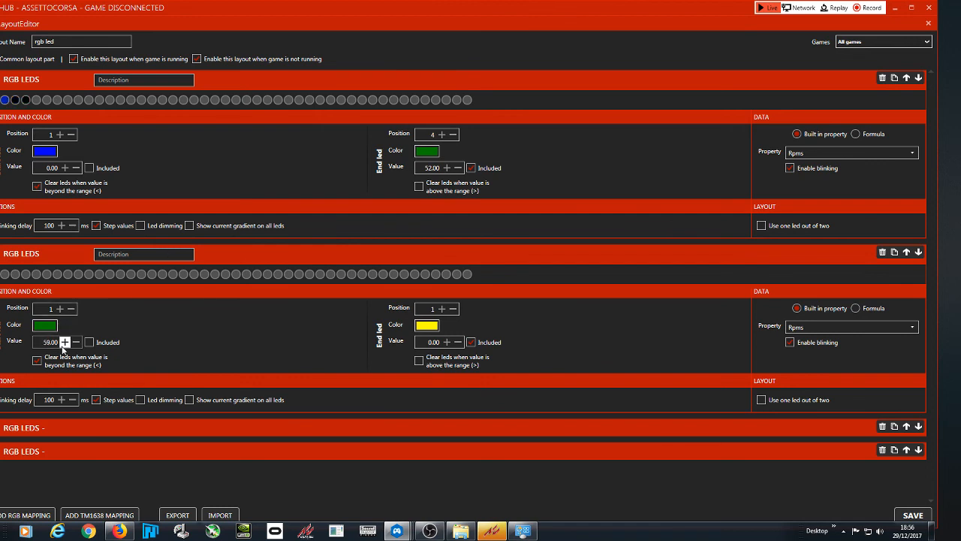
left_click(76, 342)
left_click(76, 341)
left_click(60, 309)
left_click(60, 309)
left_click(60, 309)
left_click(60, 309)
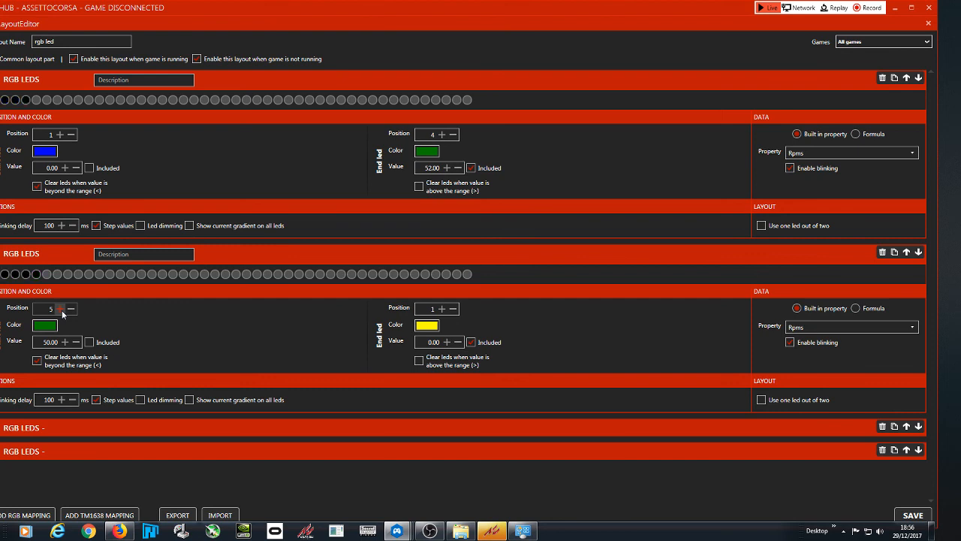
- Set the second RGB mapping's end LED position to 8
left_click(441, 308)
left_click(441, 309)
left_click(442, 308)
left_click(441, 309)
left_click(441, 309)
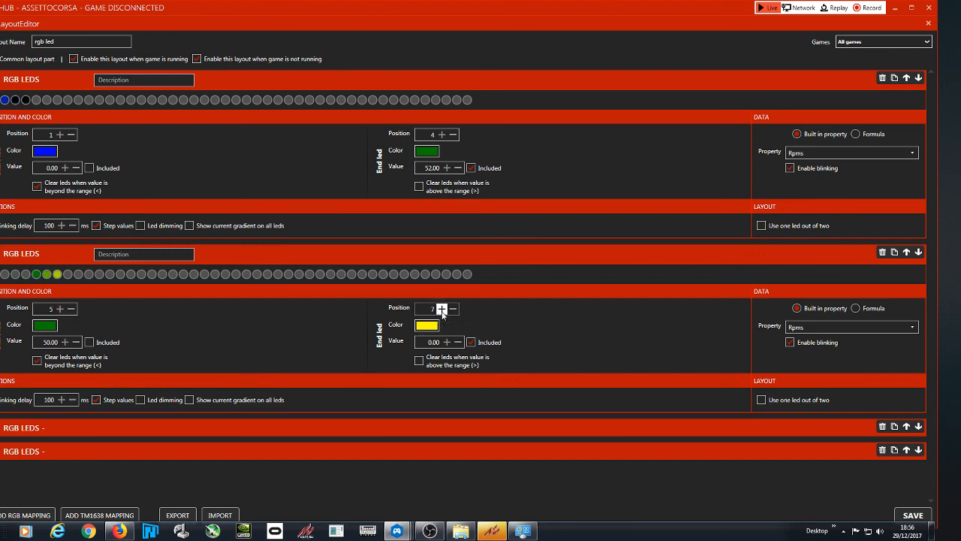
left_click(441, 308)
left_click(441, 309)
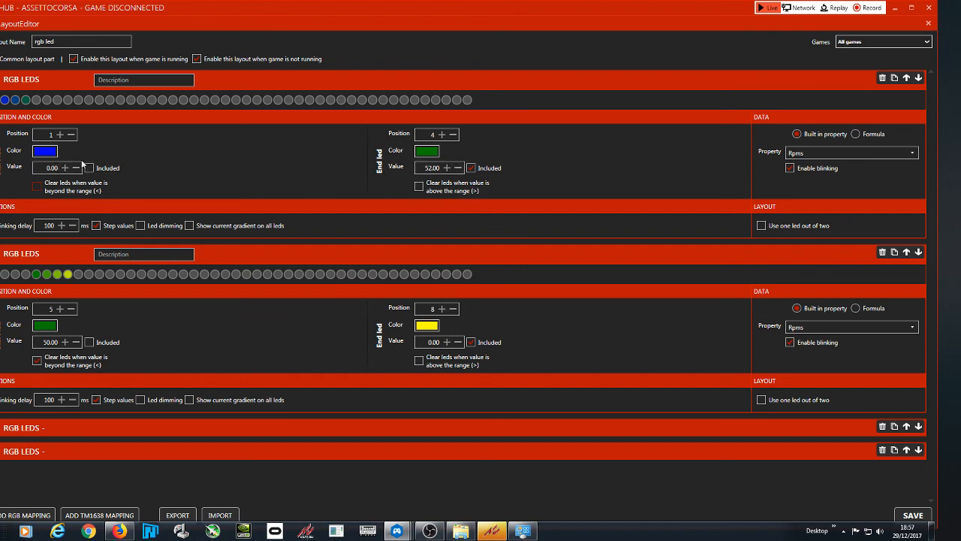
- Close the LED layout editor without saving the layout and switch to the OBS window
left_click(37, 187)
left_click(929, 24)
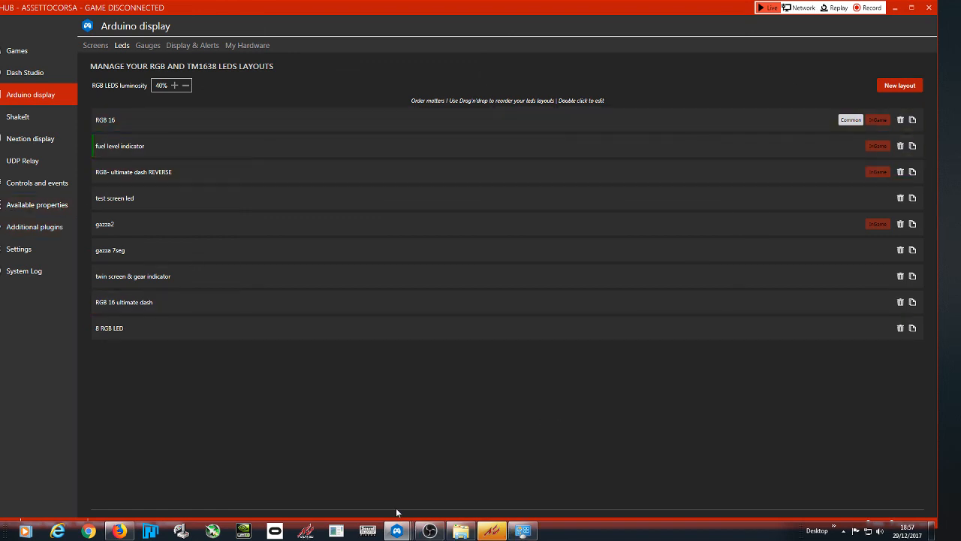
mouse_move(432, 534)
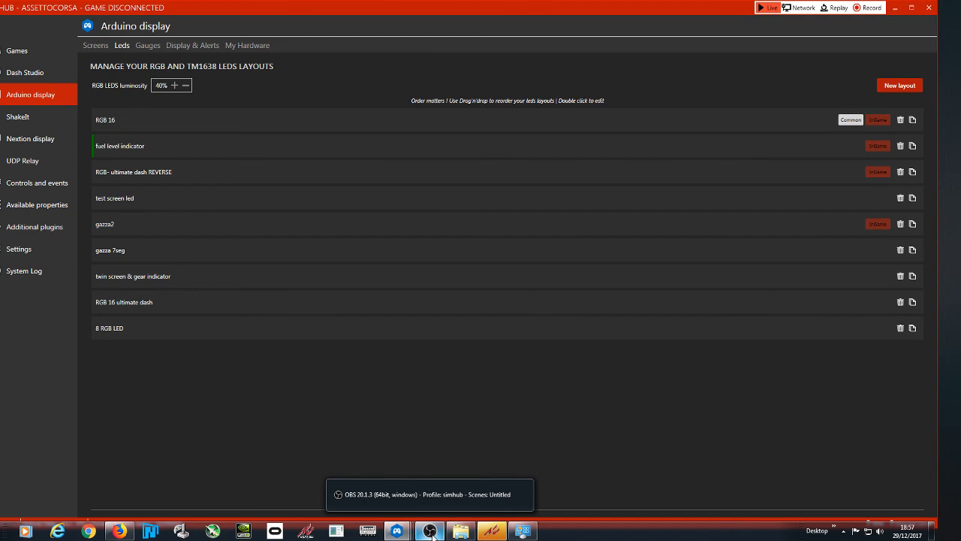
left_click(431, 532)
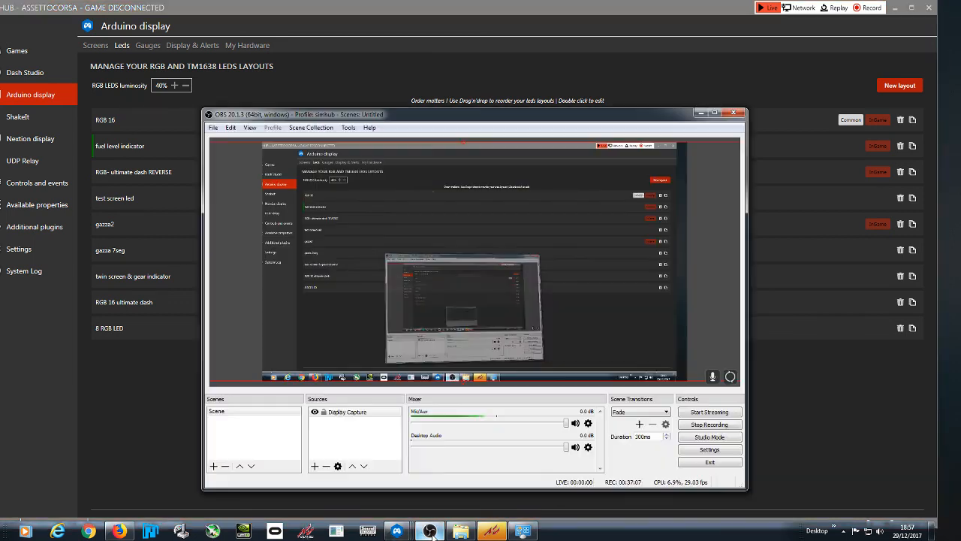